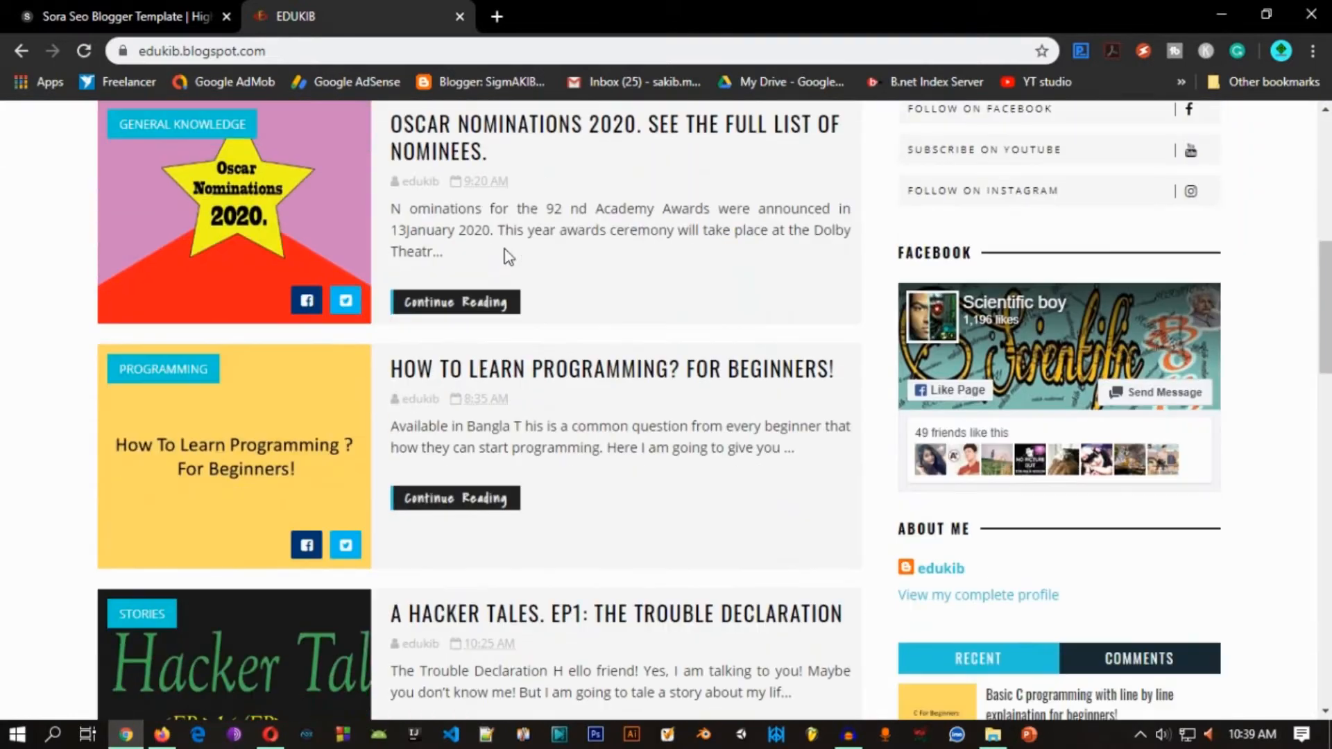
pyautogui.scroll(-6, 506, 256)
# Step: Look through the EDUKIB blog's home page, examining its header, navigation menu, post list and sidebar widgets
pyautogui.scroll(15, 506, 256)
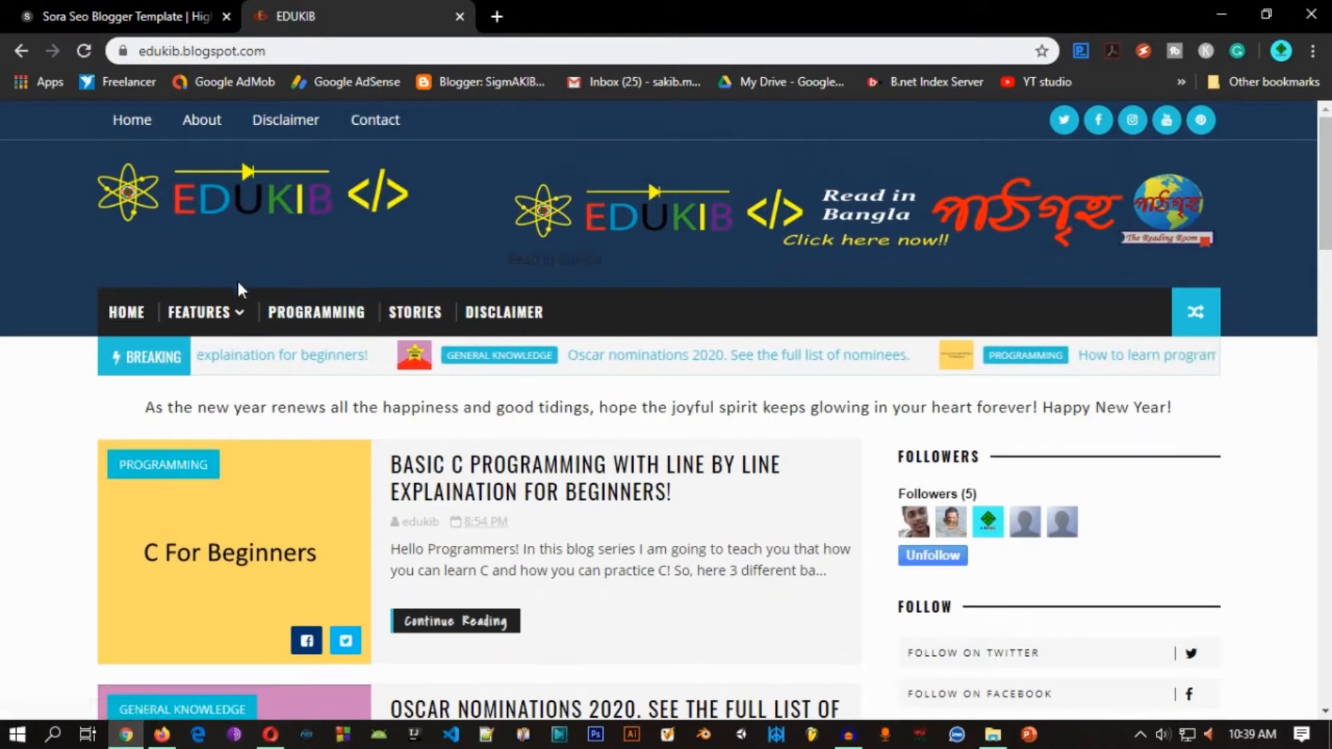
pyautogui.moveTo(208, 312)
pyautogui.moveTo(306, 352)
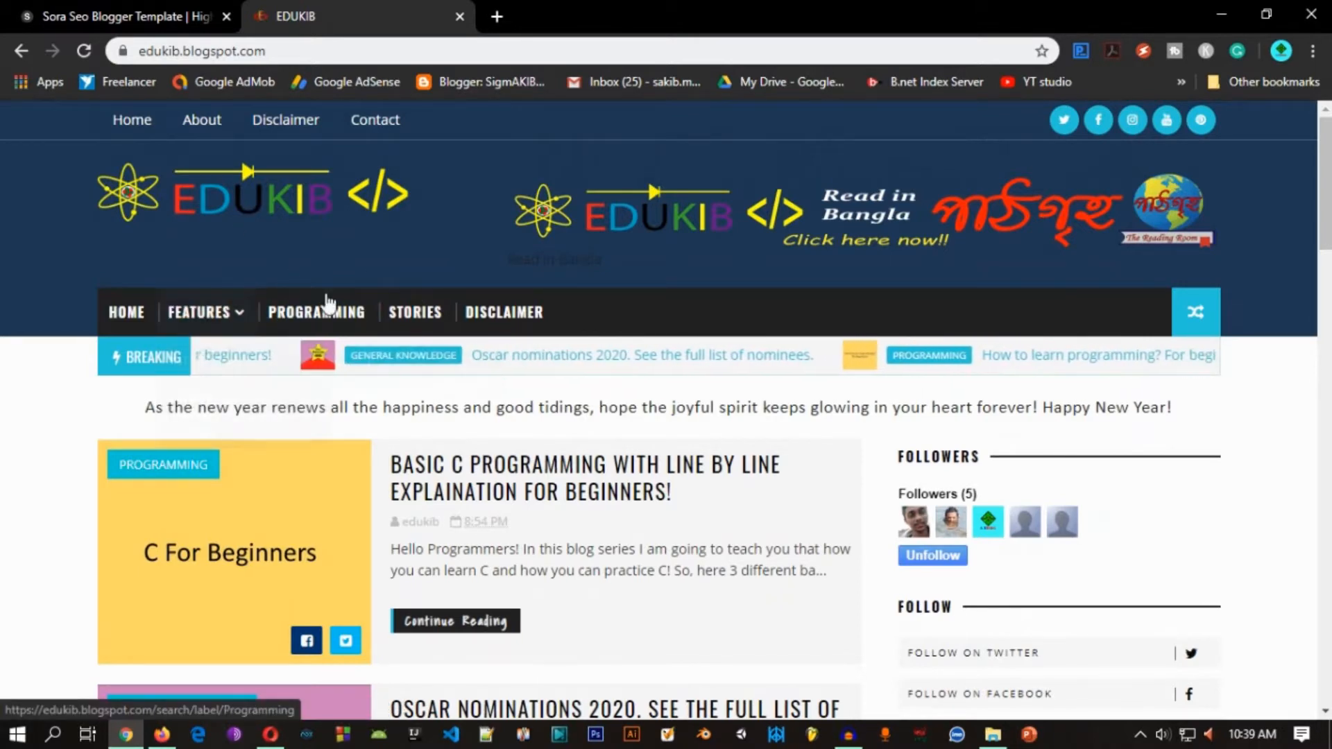
pyautogui.scroll(-7, 564, 330)
pyautogui.scroll(5, 567, 206)
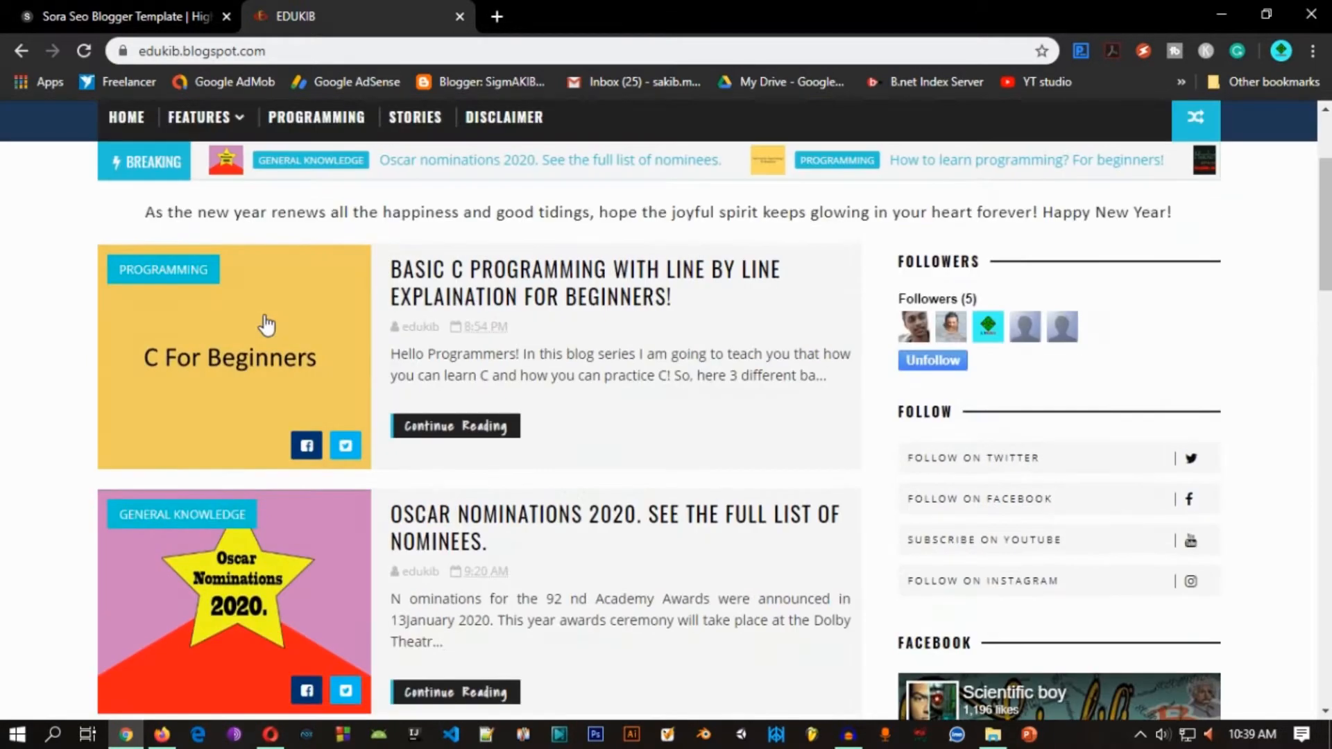
pyautogui.scroll(3, 544, 276)
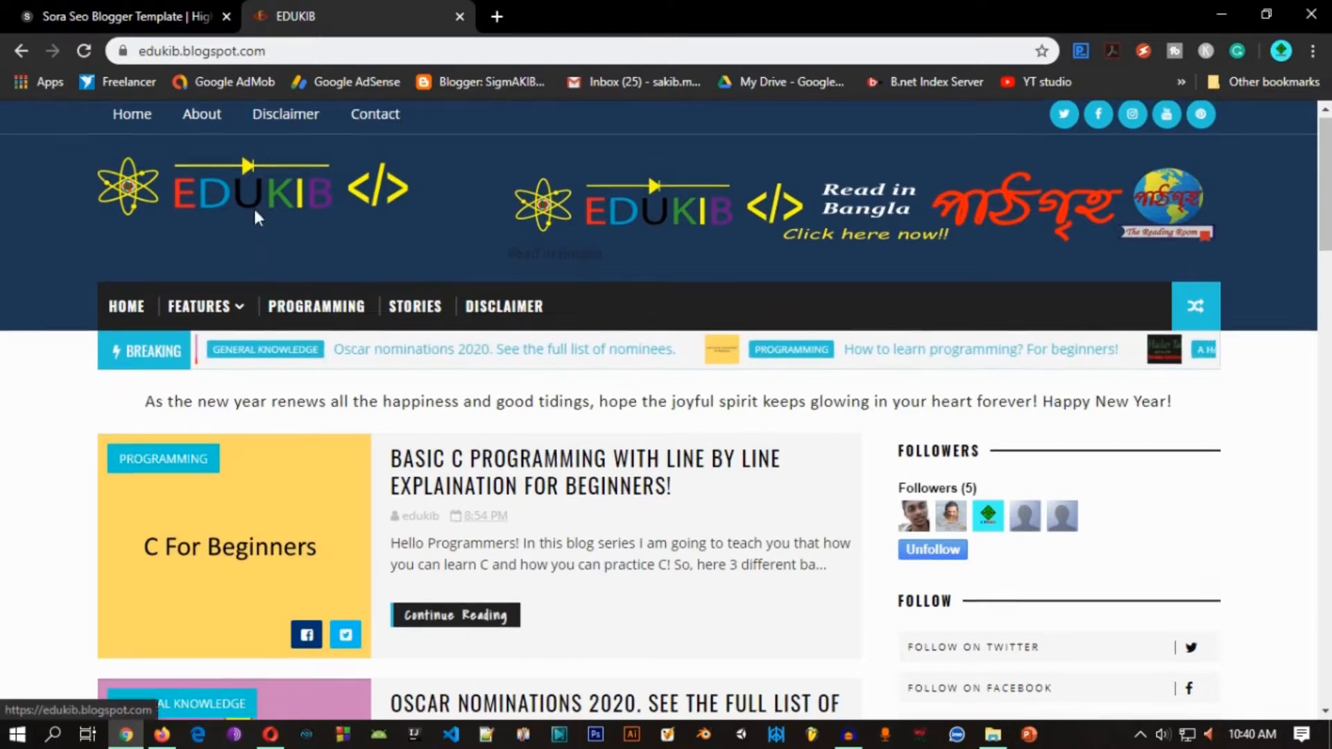
pyautogui.scroll(-3, 240, 277)
pyautogui.scroll(3, 240, 278)
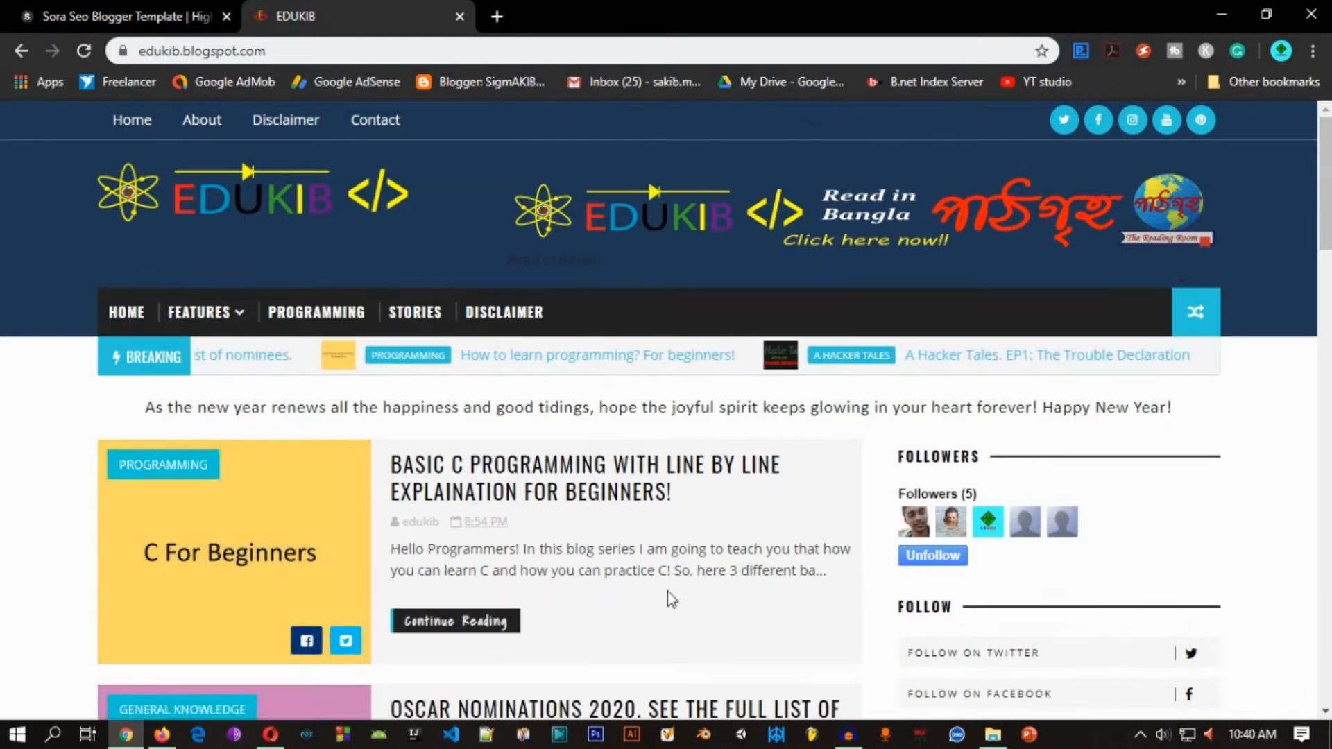
pyautogui.scroll(-7, 733, 616)
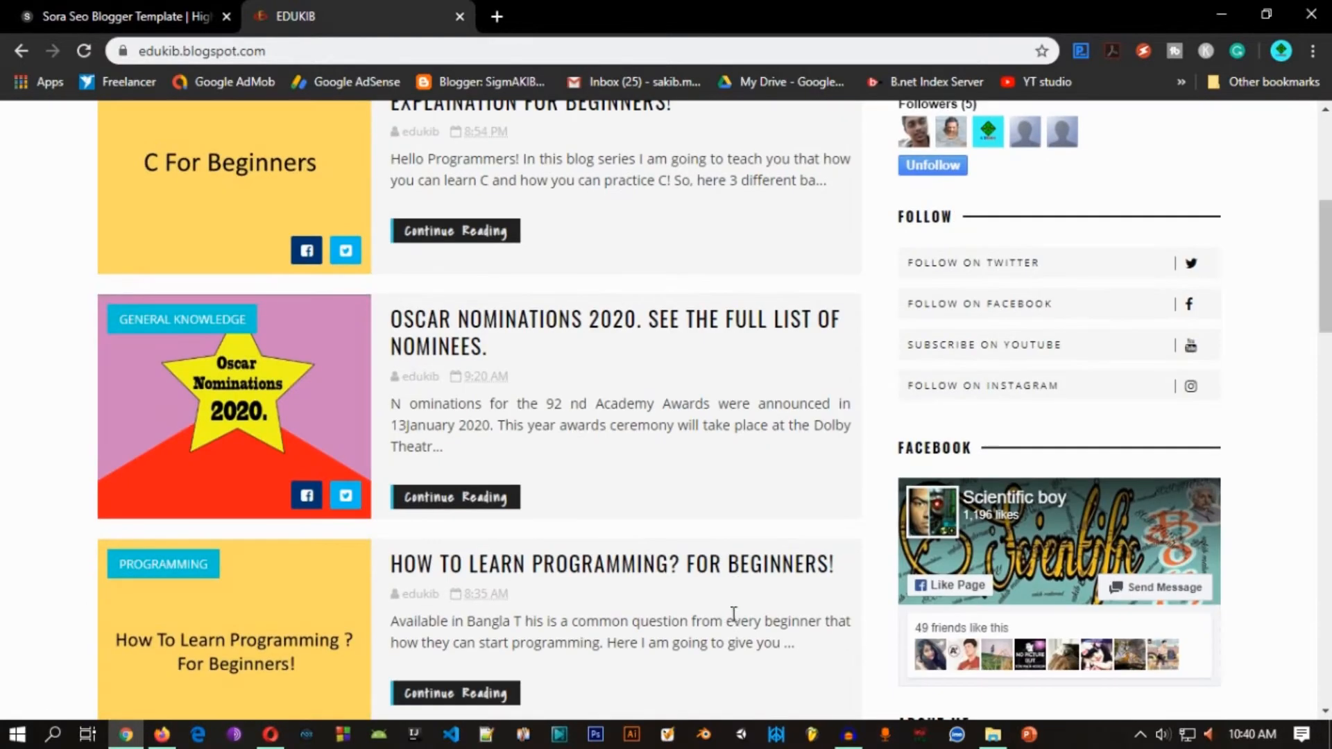
pyautogui.scroll(-4, 733, 617)
pyautogui.scroll(11, 729, 622)
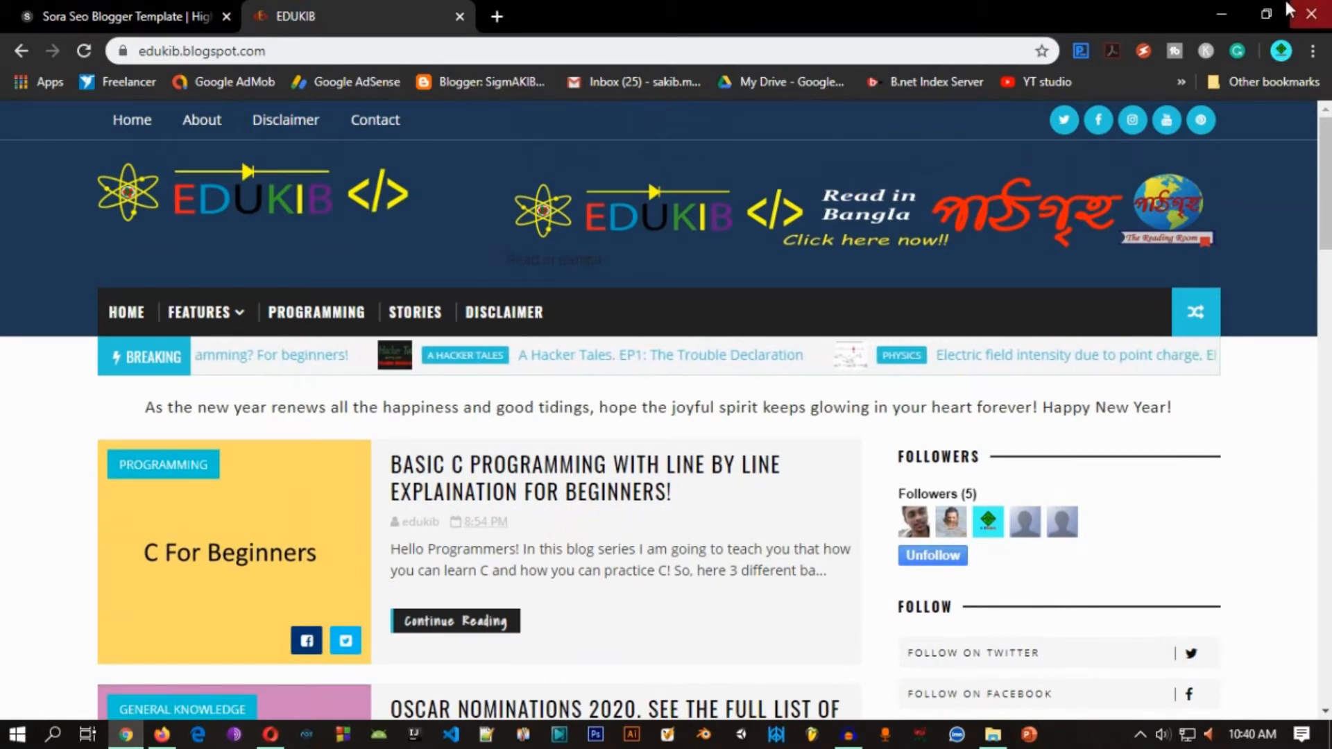
# Step: Switch to the Opera browser and open the Blogger.com site from the Google results for "blogger"
pyautogui.click(1222, 14)
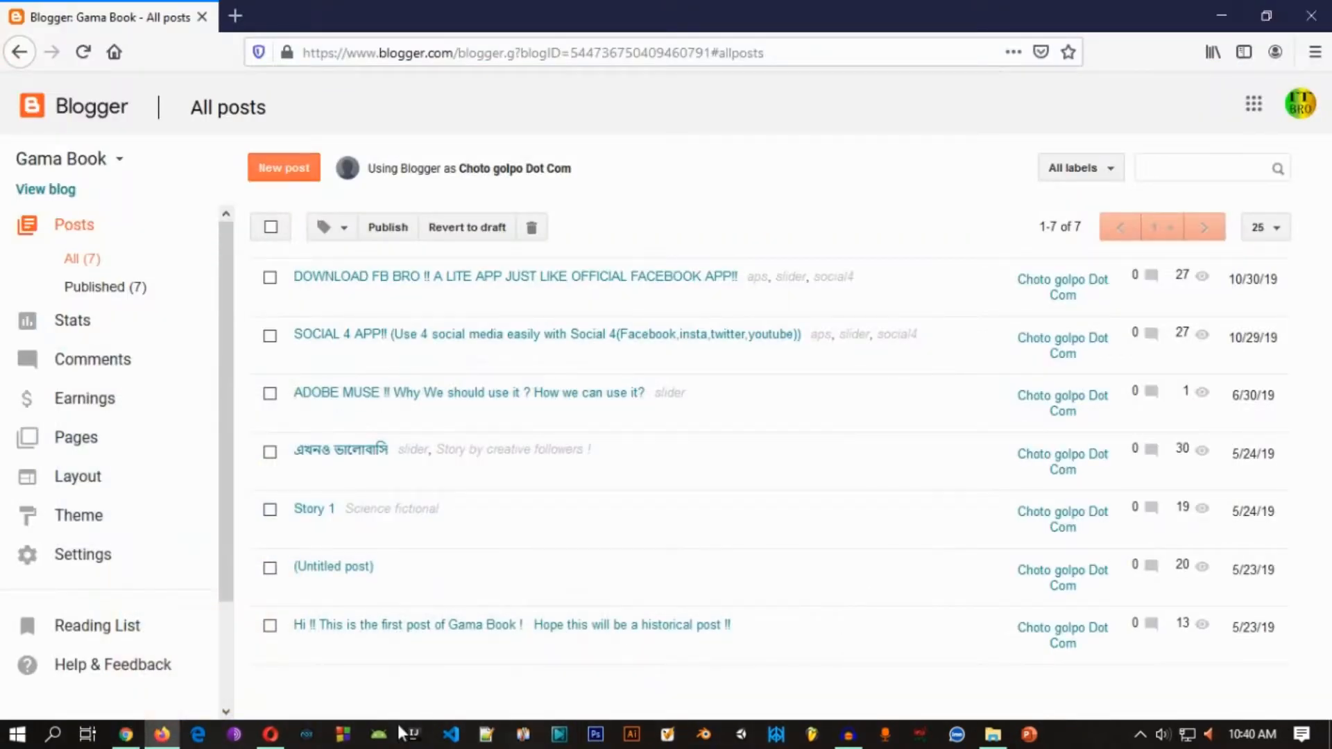
pyautogui.click(270, 734)
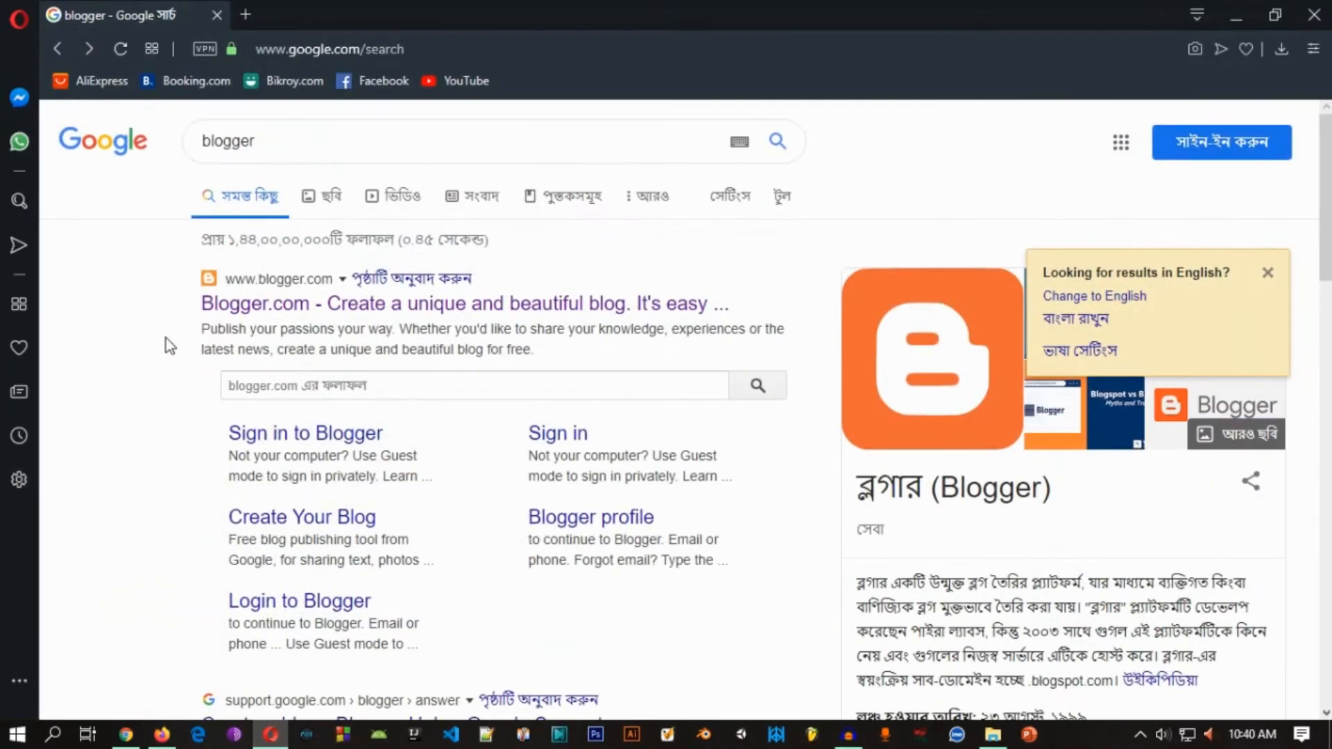
pyautogui.scroll(-4, 167, 331)
pyautogui.scroll(4, 168, 322)
pyautogui.doubleClick(257, 142)
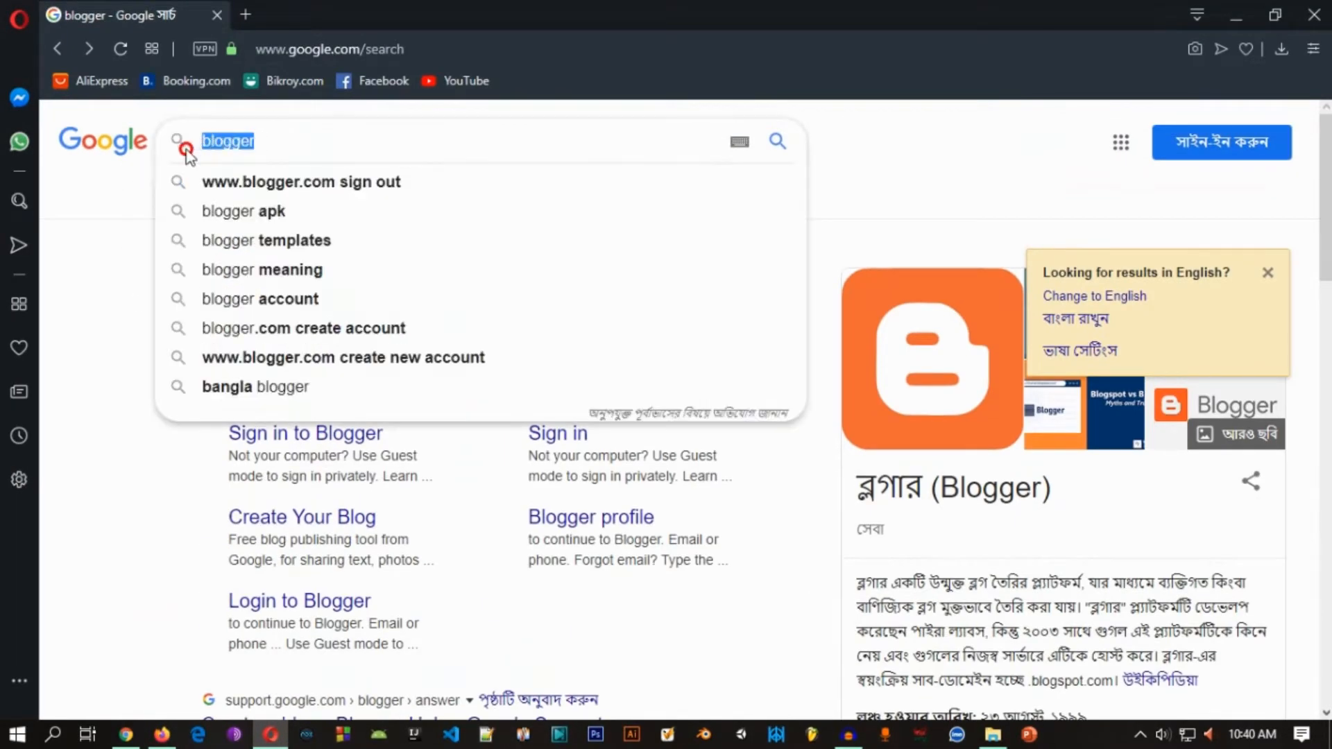
pyautogui.click(129, 175)
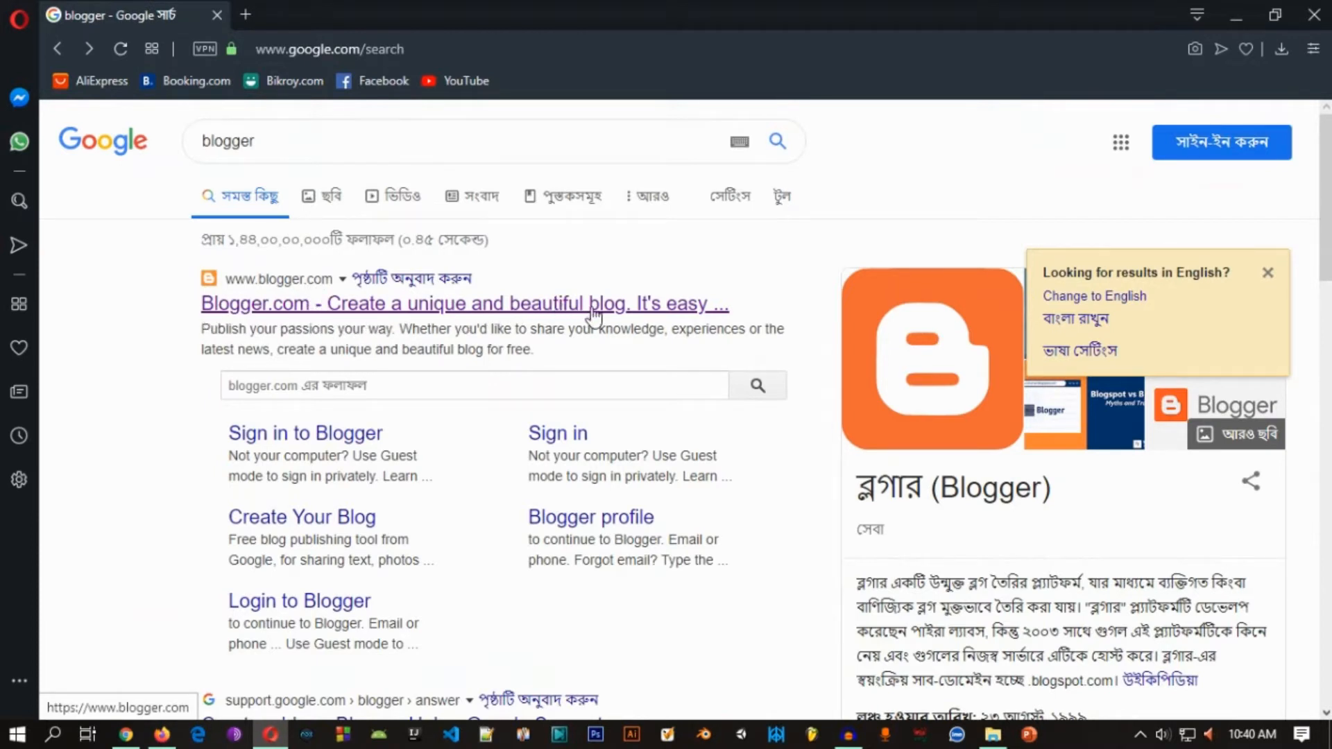
pyautogui.click(494, 315)
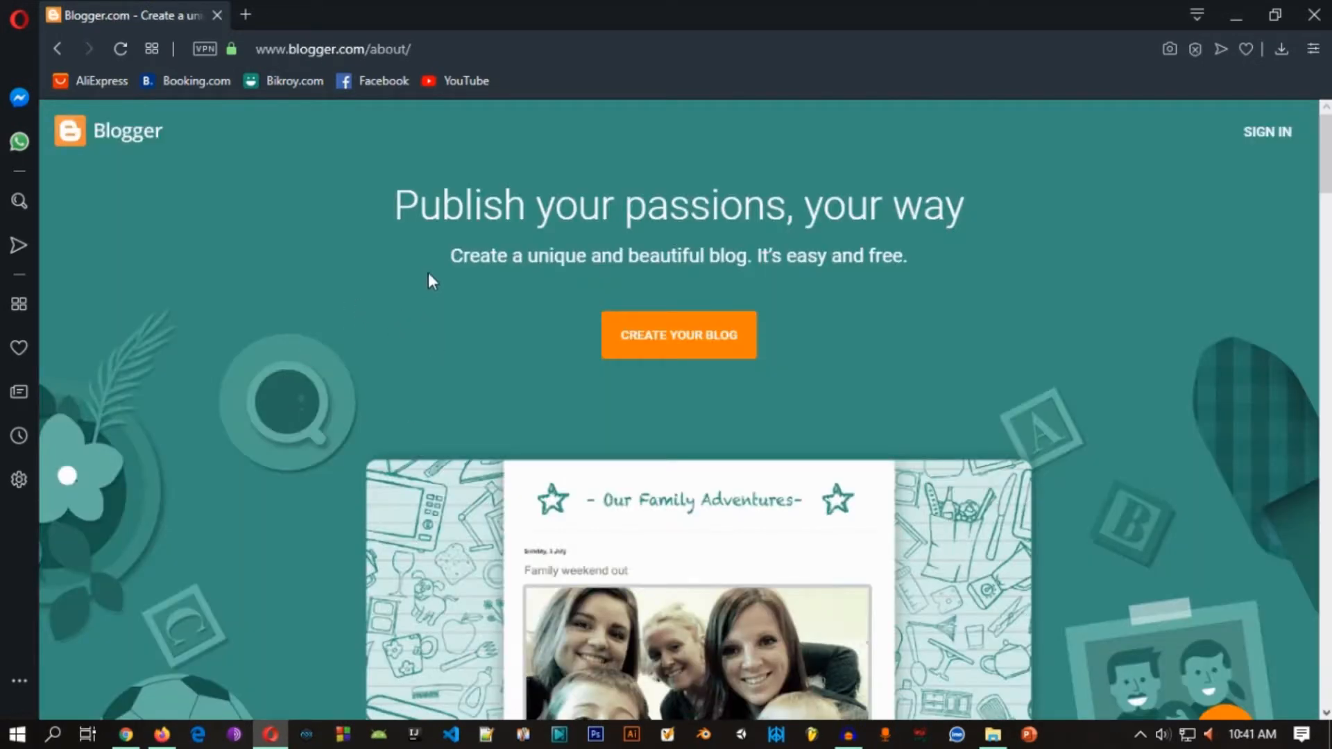
# Step: Read the headline and tagline on Blogger's landing page and start creating a blog to reach the Google sign-in form
pyautogui.moveTo(749, 208); pyautogui.dragTo(963, 208)
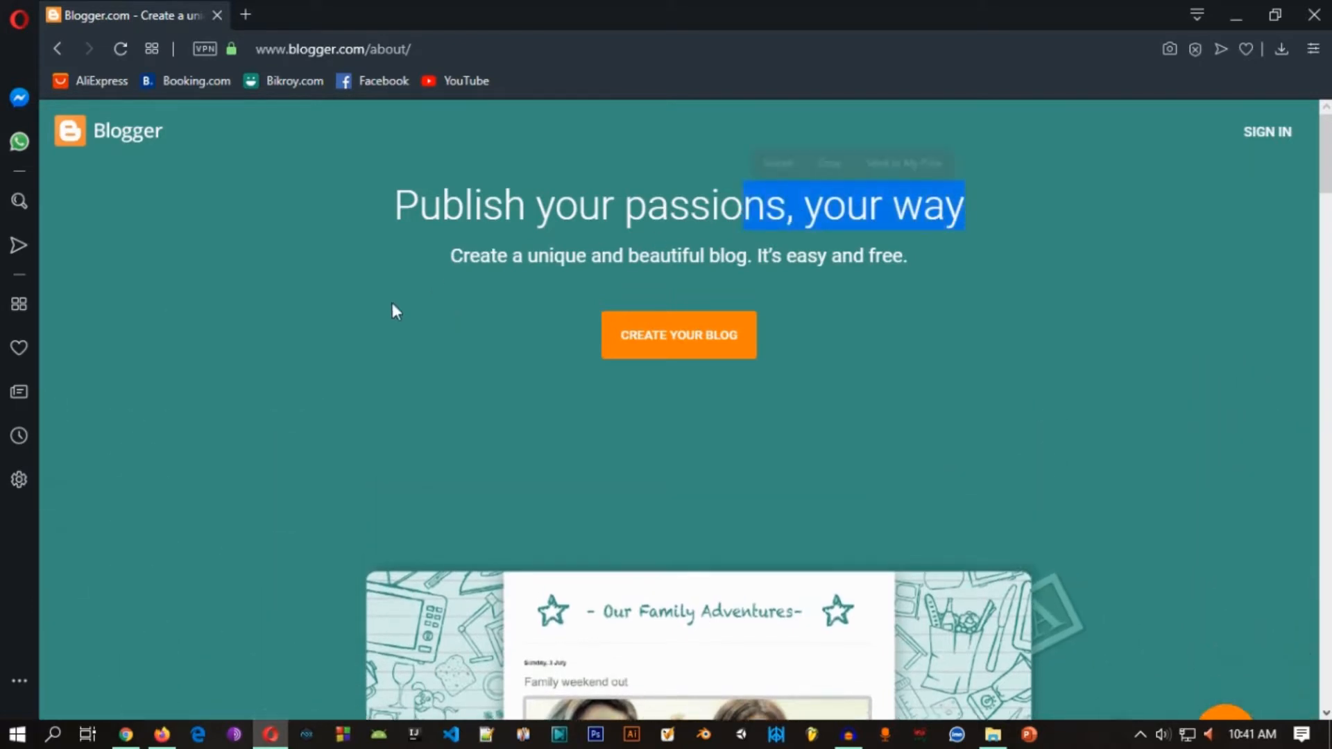
pyautogui.tripleClick(743, 270)
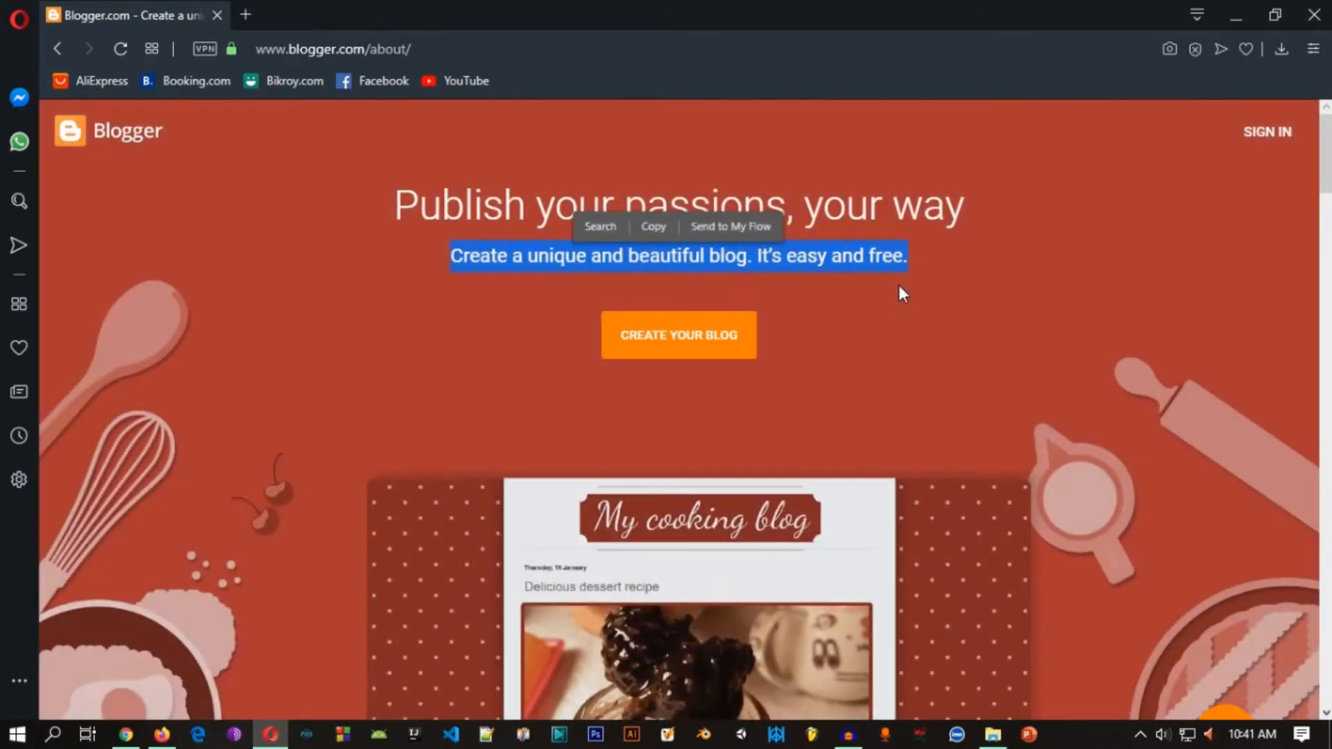
pyautogui.click(897, 285)
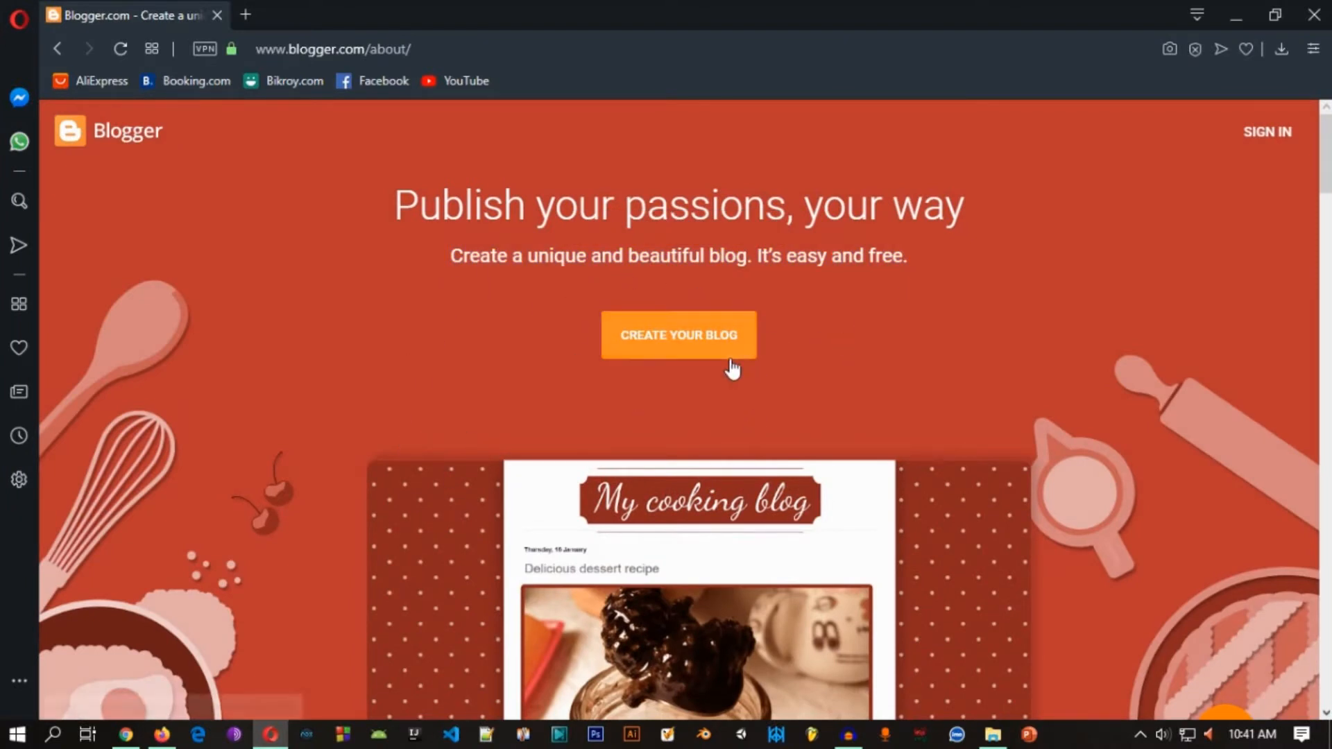
pyautogui.click(702, 337)
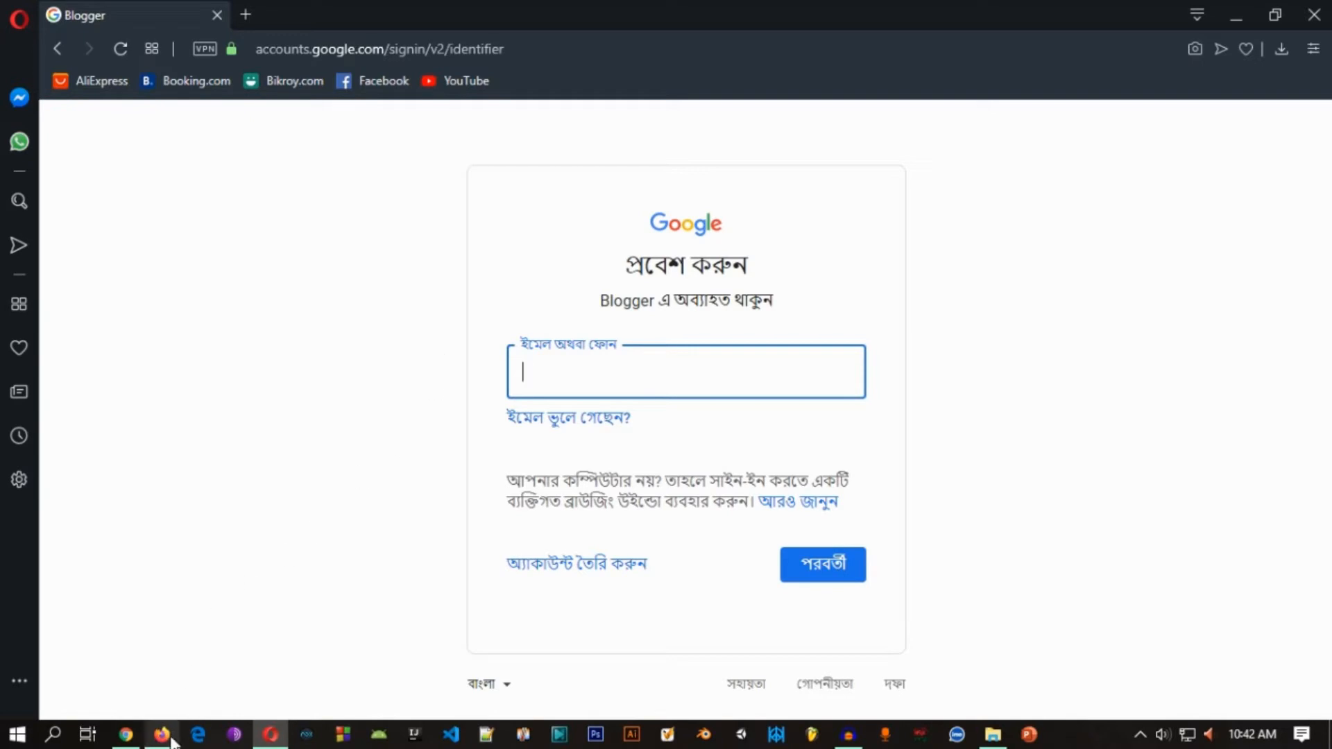
# Step: Switch to Firefox with the Gama Book dashboard and start a new blog from its list of blogs
pyautogui.moveTo(166, 737)
pyautogui.click(110, 583)
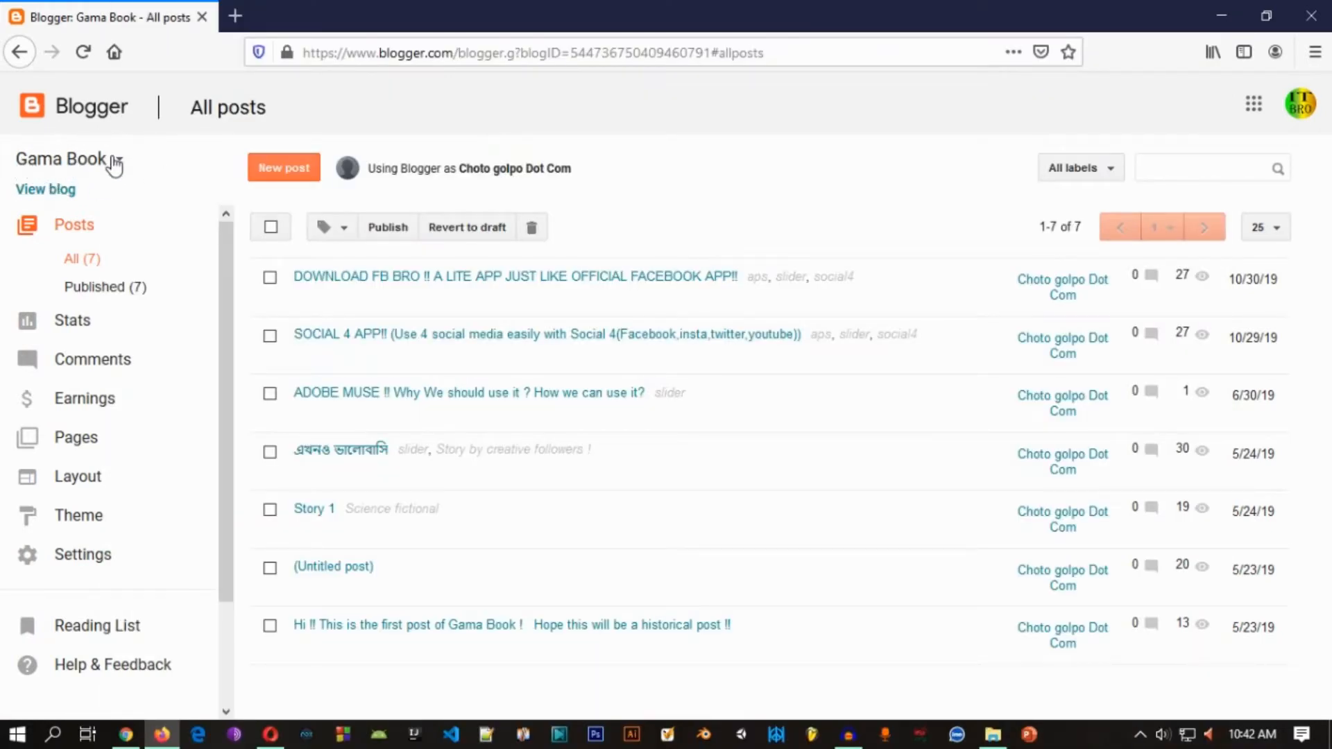
pyautogui.click(115, 161)
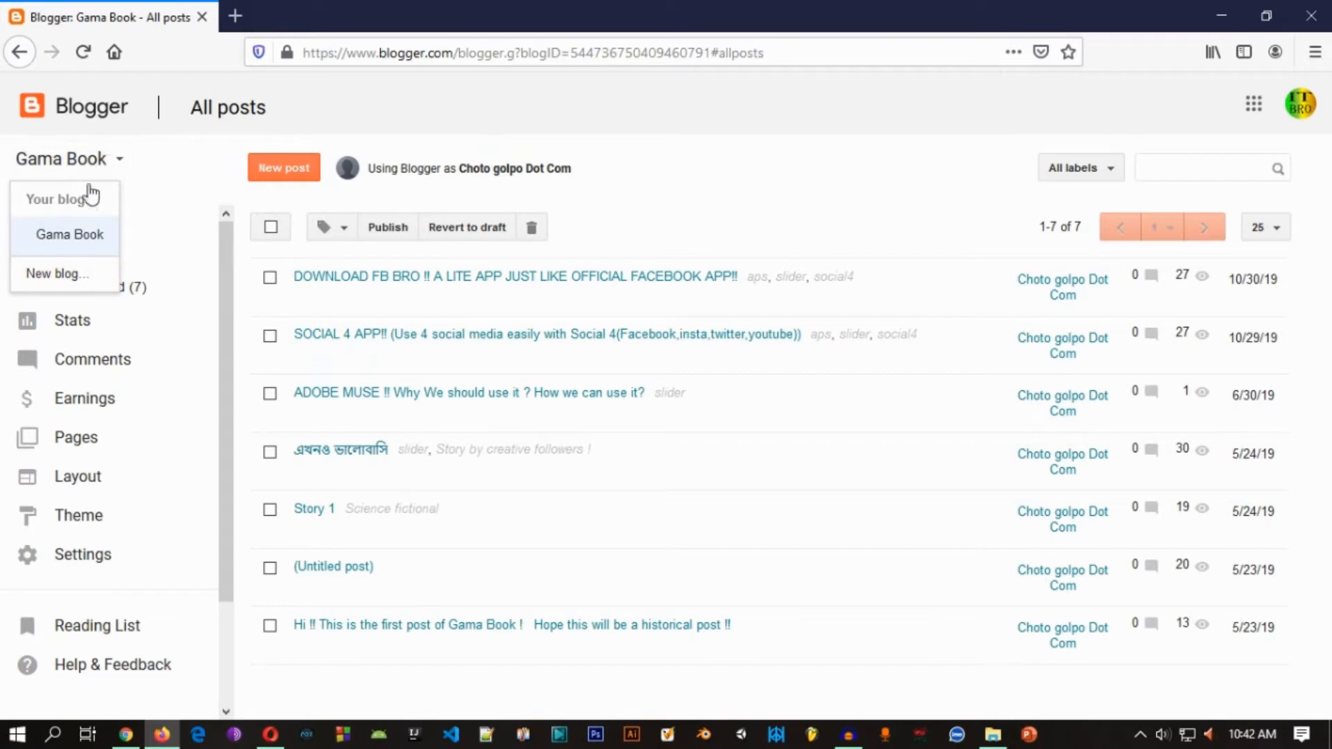
pyautogui.click(121, 158)
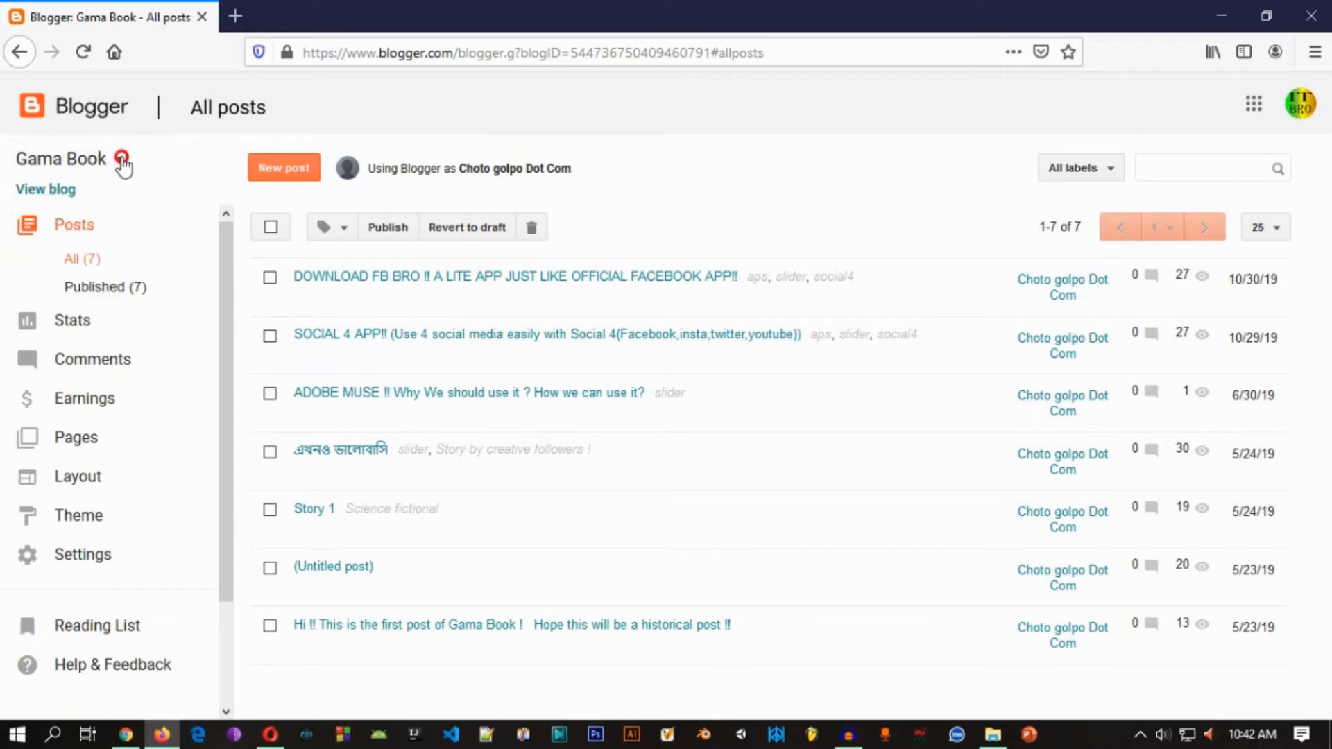
pyautogui.click(121, 161)
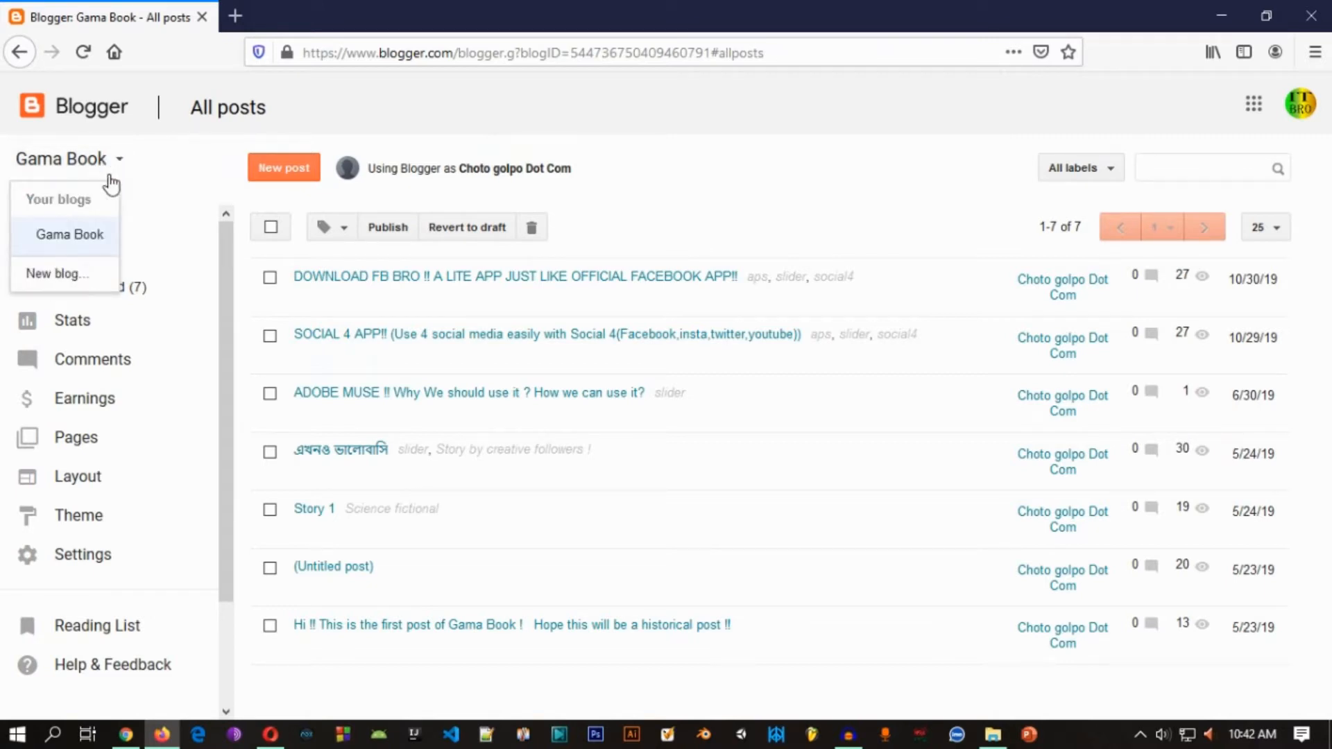
pyautogui.click(59, 279)
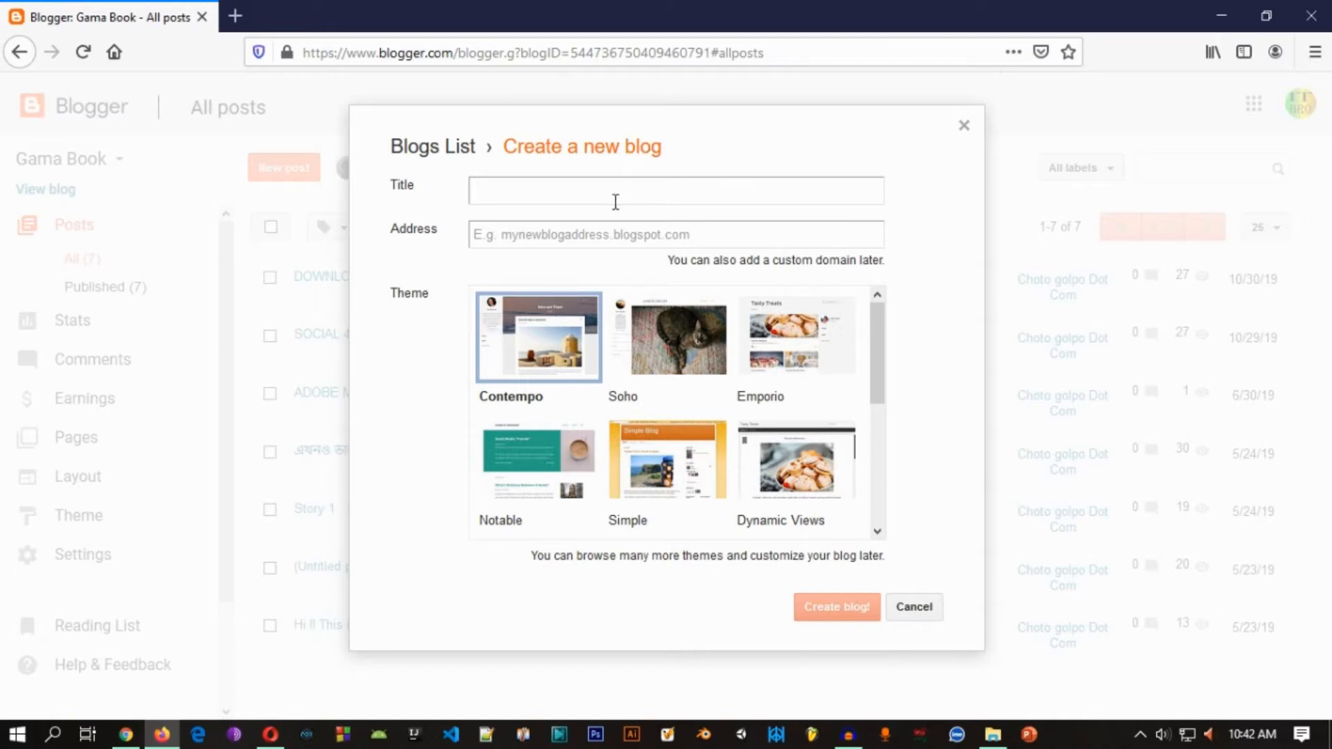
# Step: Enter "Test Drive" as the title of the new blog
pyautogui.click(623, 233)
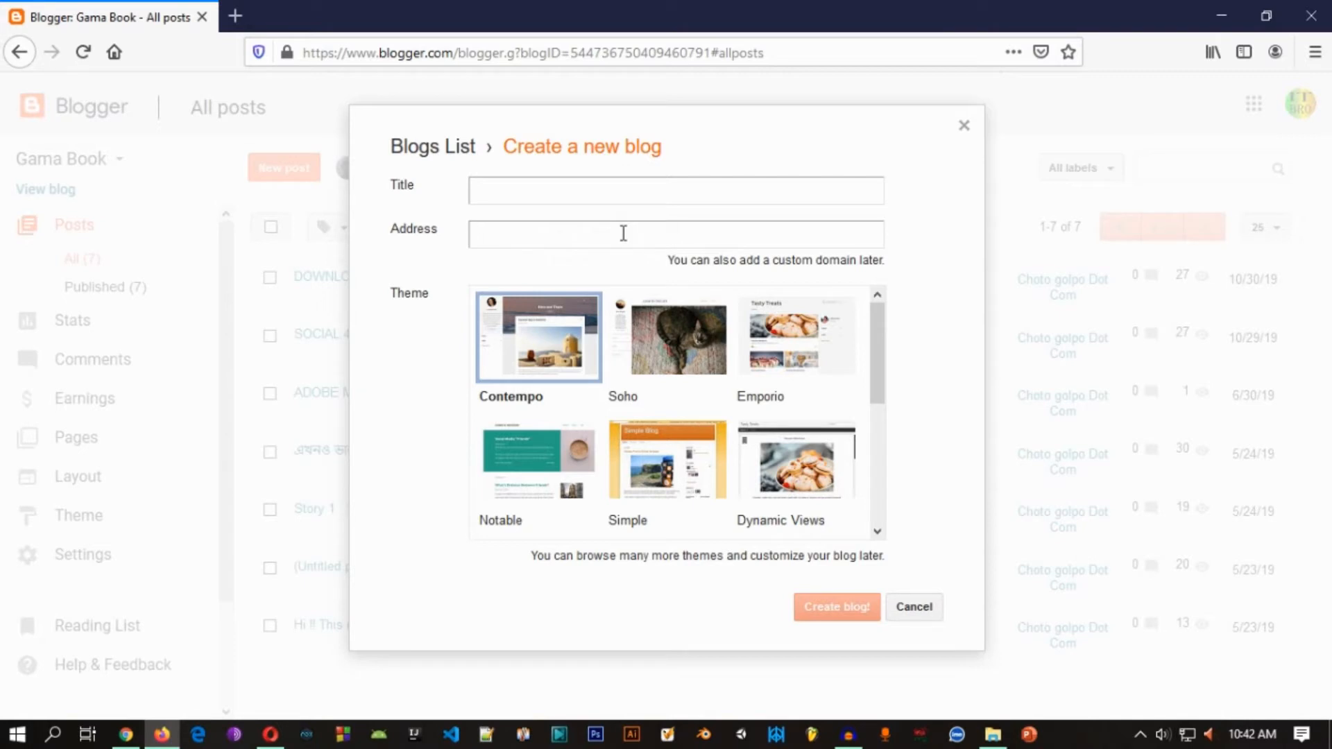
pyautogui.click(606, 194)
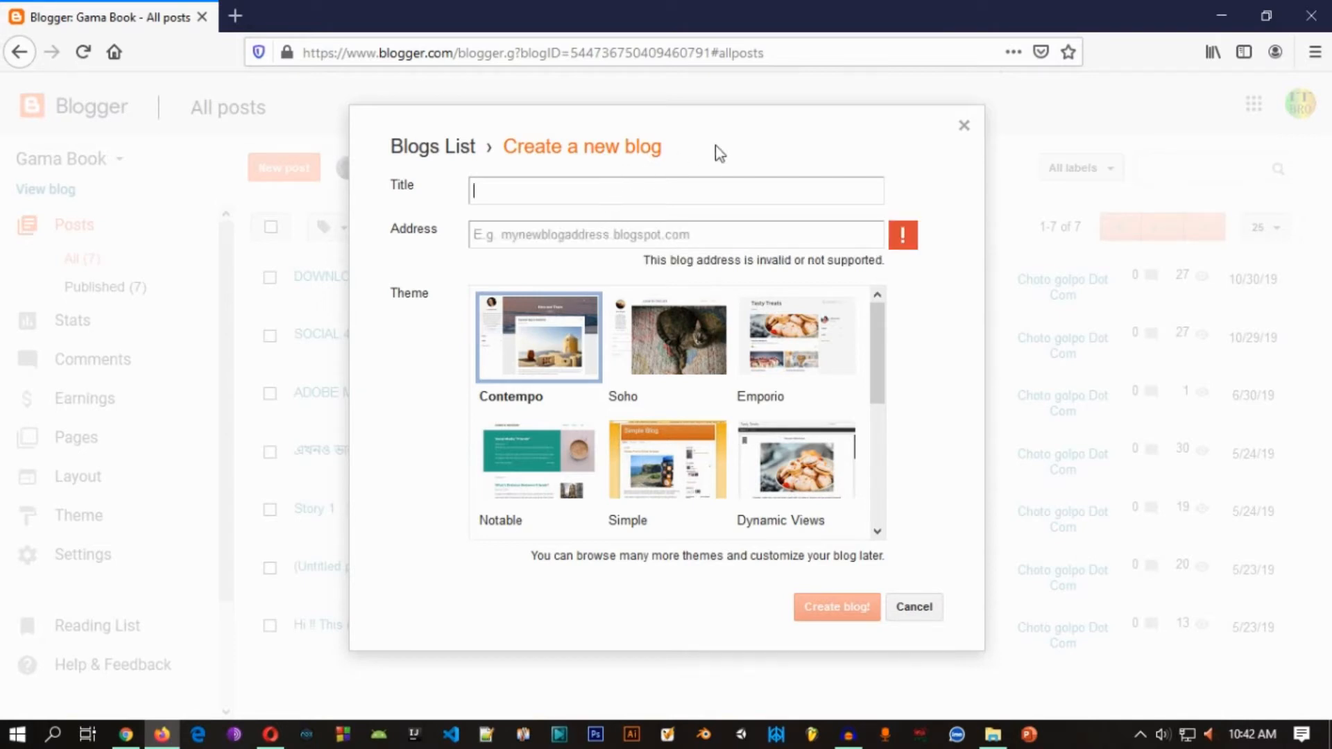
pyautogui.write('Test')
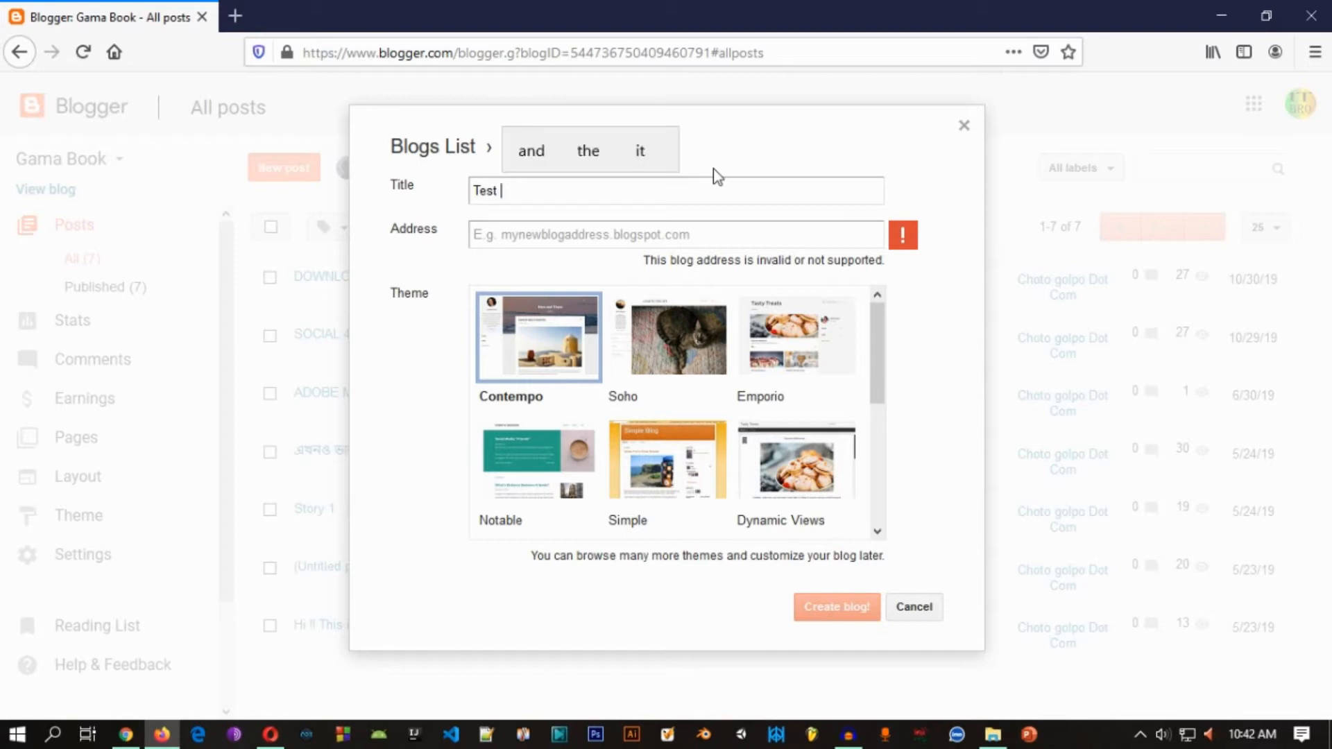
pyautogui.write(' Dr')
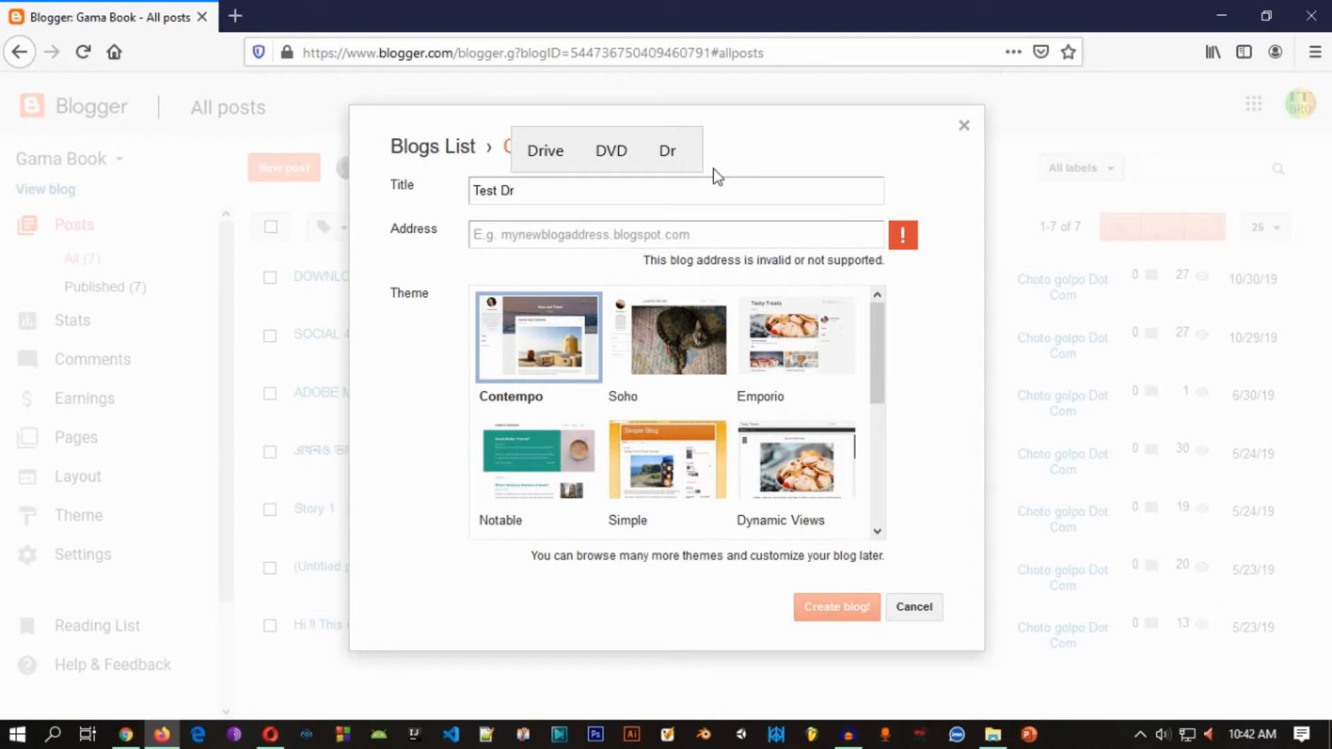
pyautogui.write('ive')
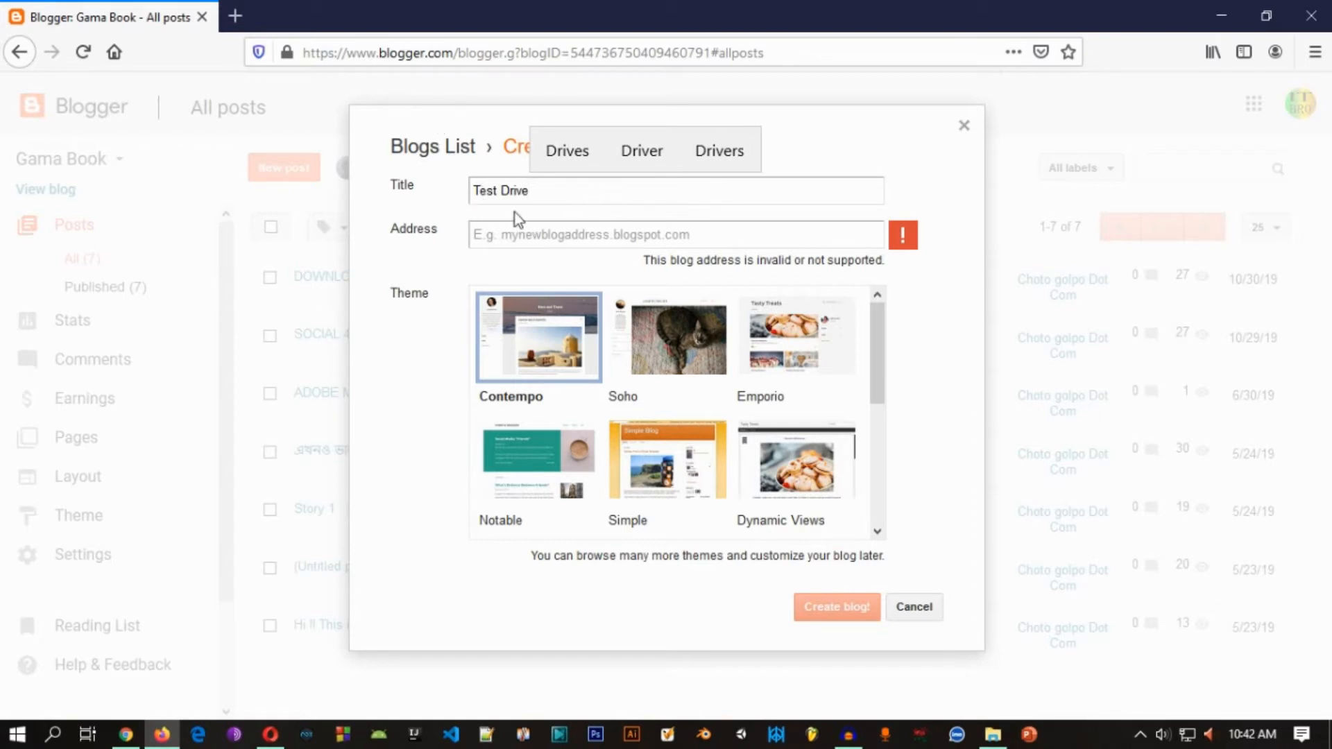
# Step: Enter testdrive.blogspot.com as the address of the new blog
pyautogui.click(537, 235)
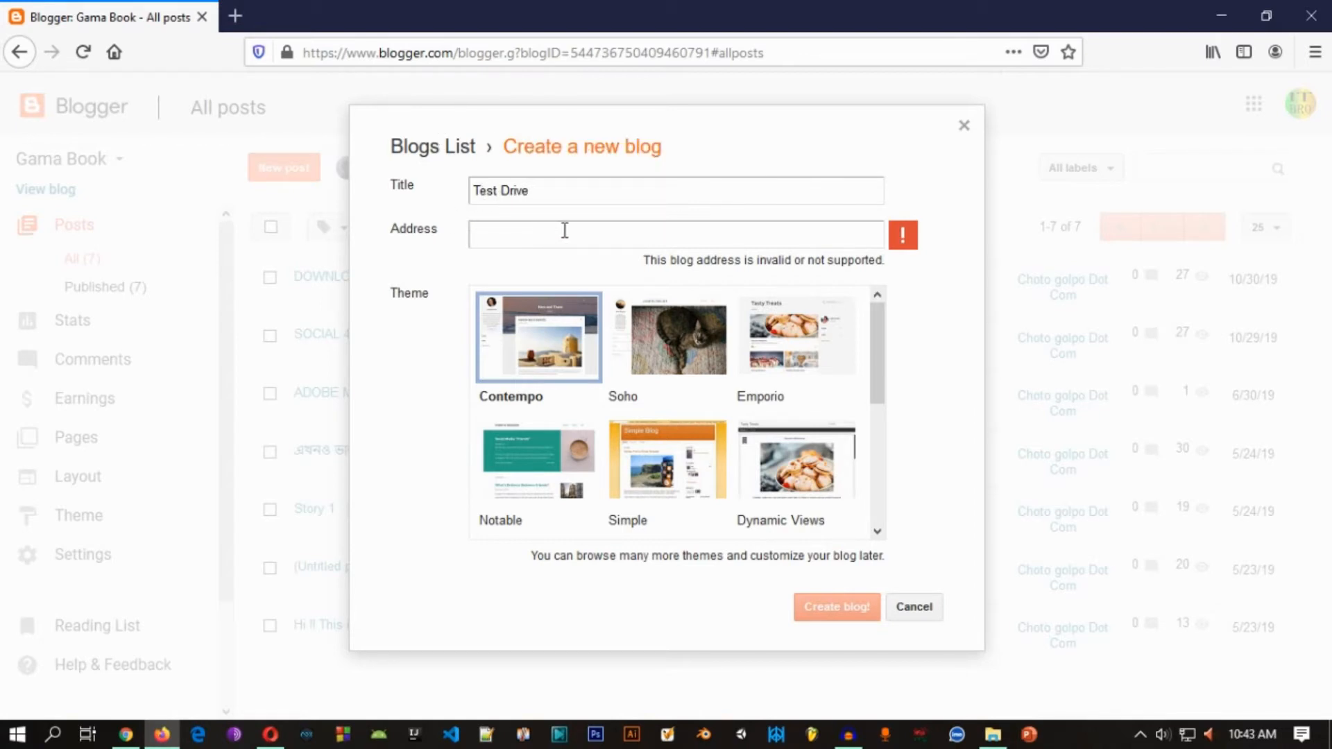
pyautogui.hotkey('shift', 'Tab')
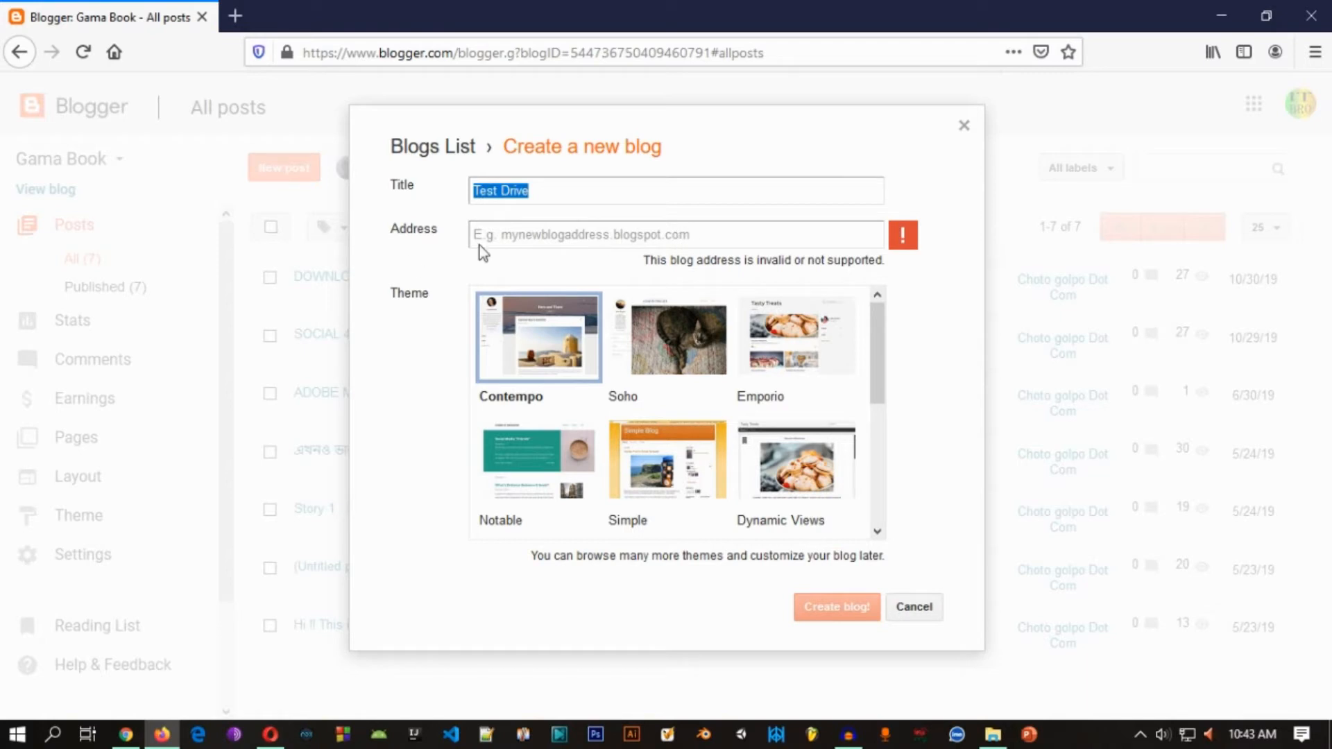
pyautogui.click(676, 232)
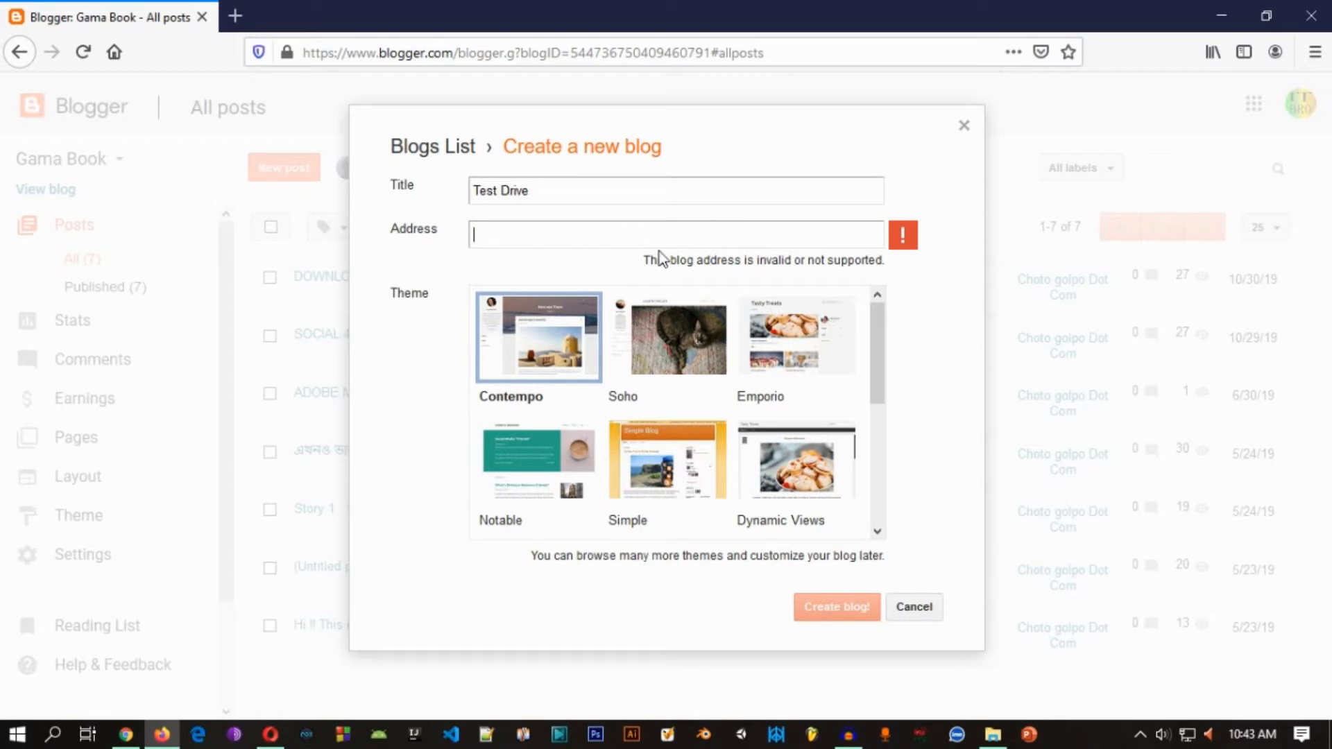
pyautogui.write('te')
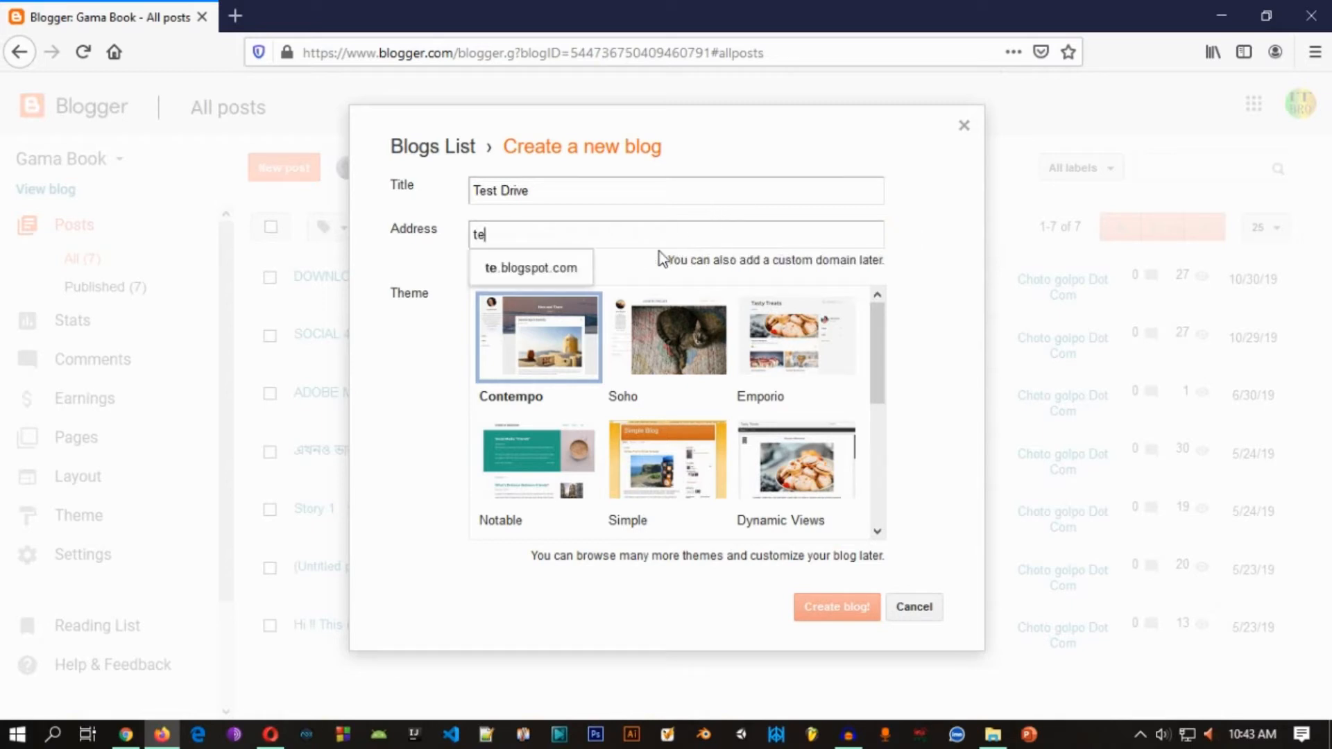
pyautogui.write('stdr')
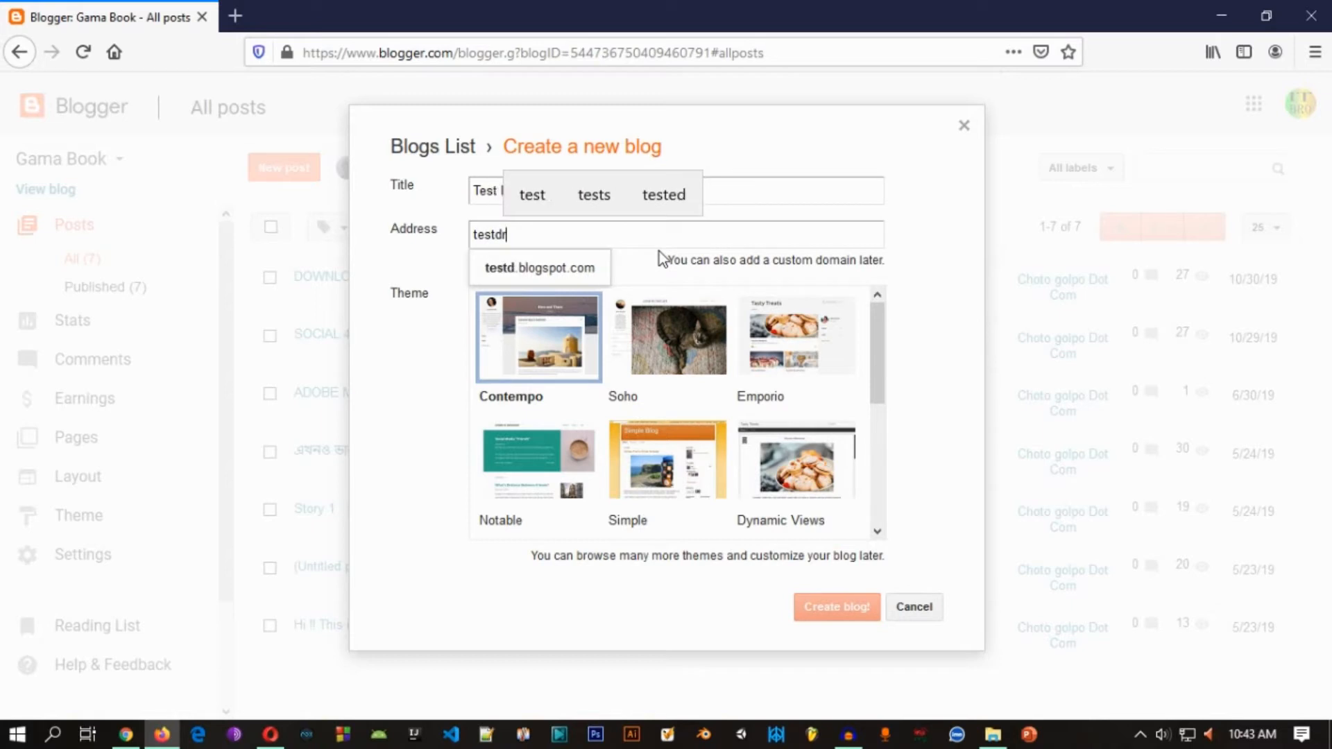
pyautogui.write('ive')
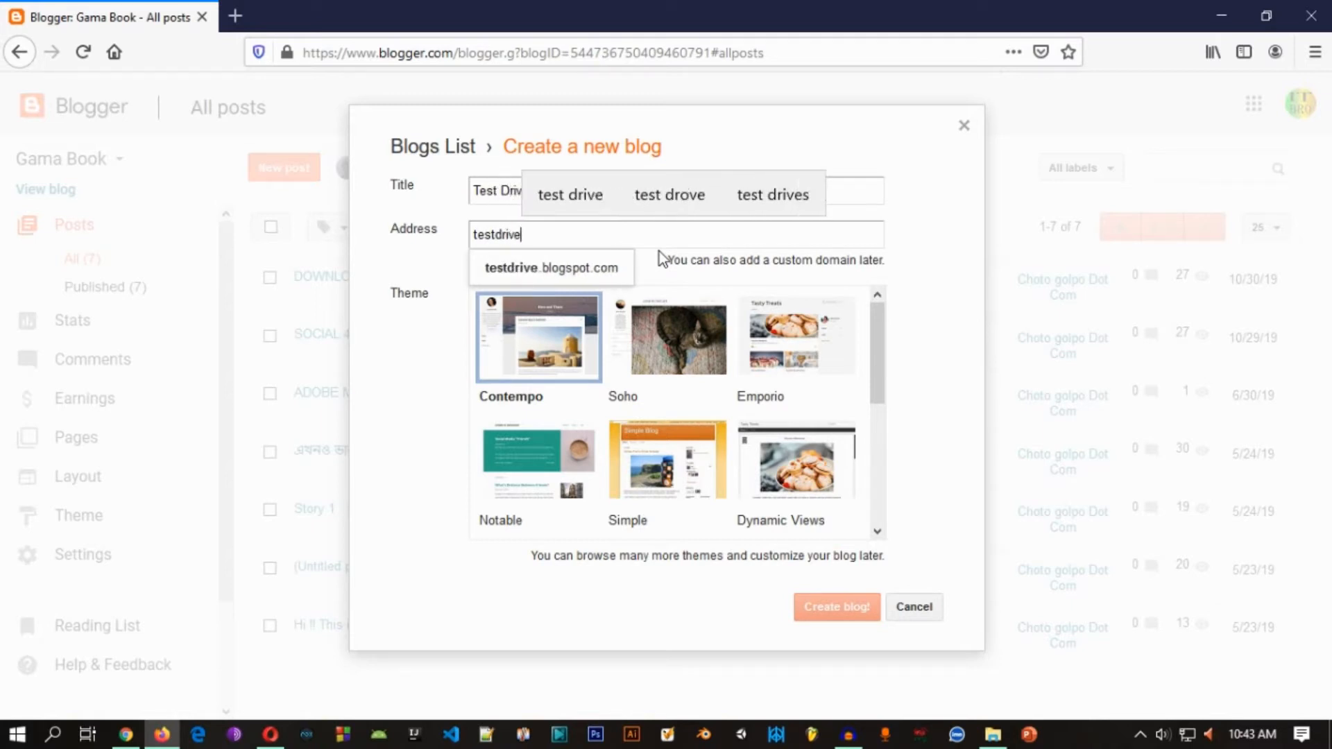
pyautogui.write('.')
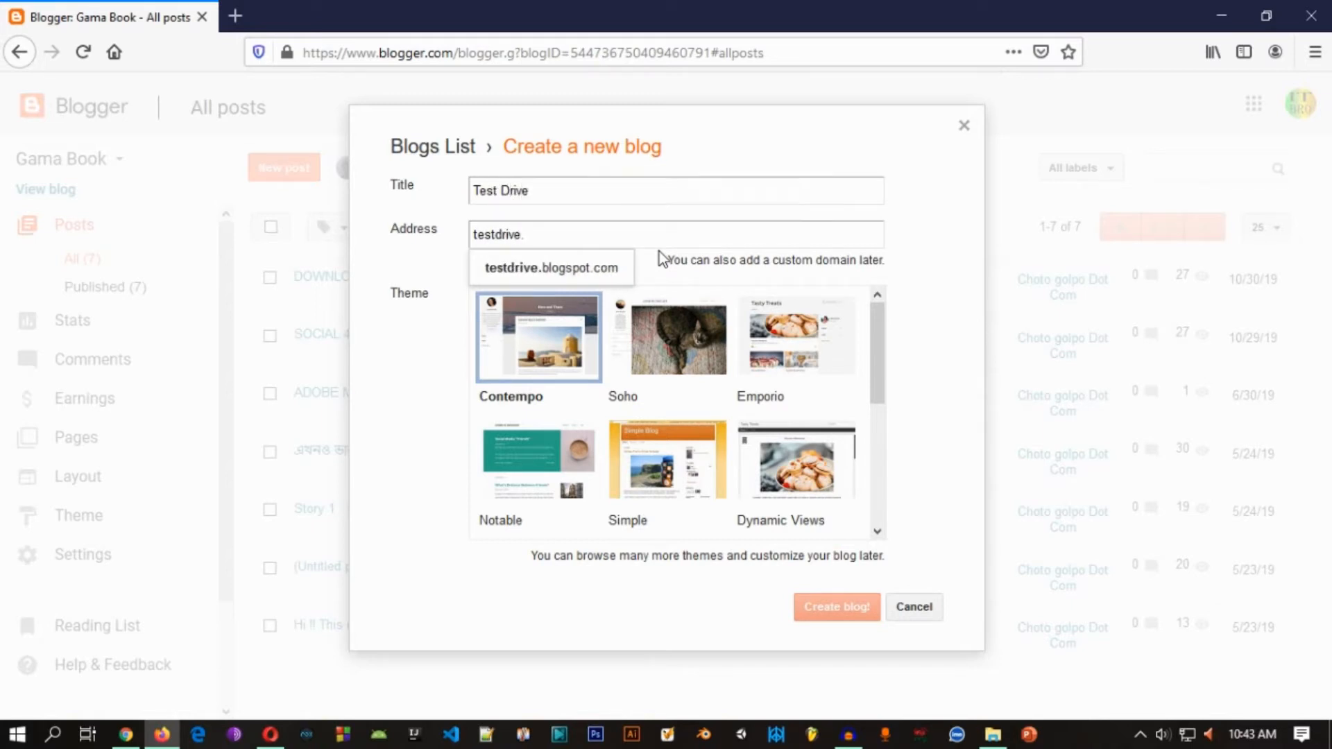
pyautogui.write('blogs')
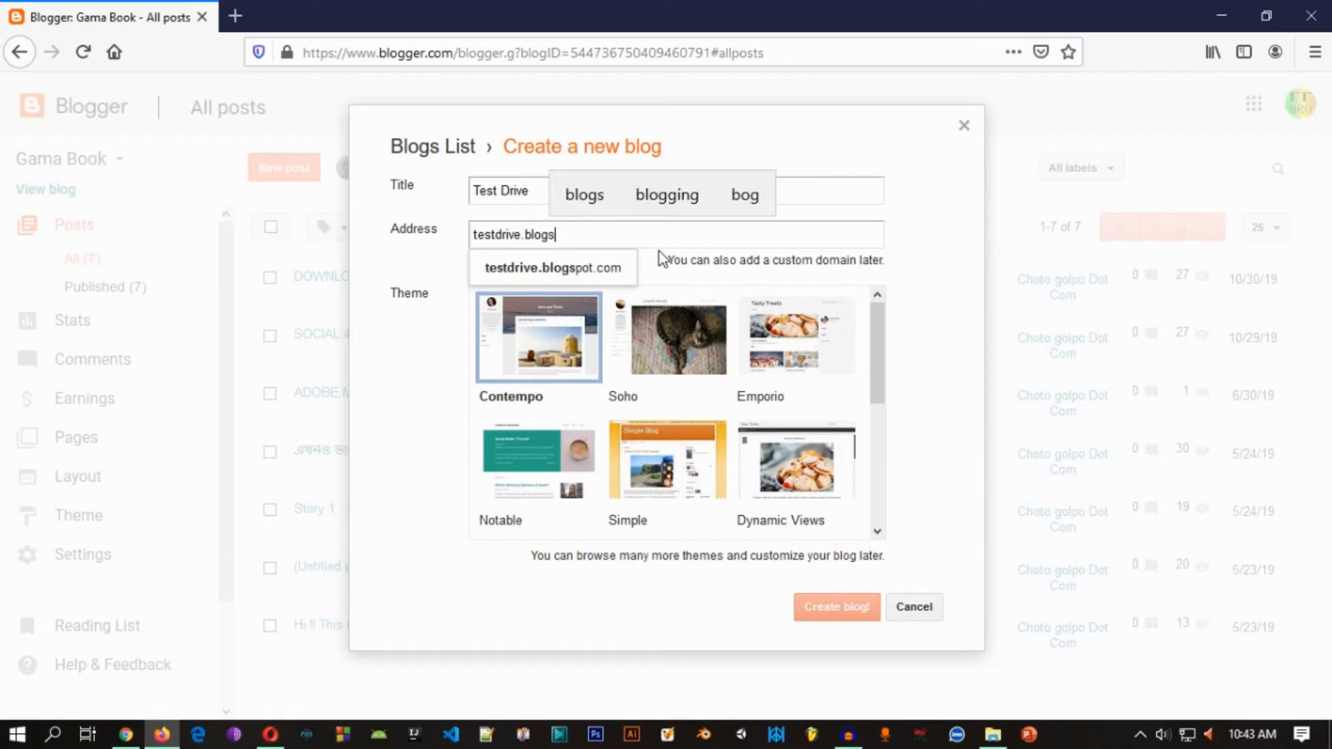
pyautogui.write('pot.com')
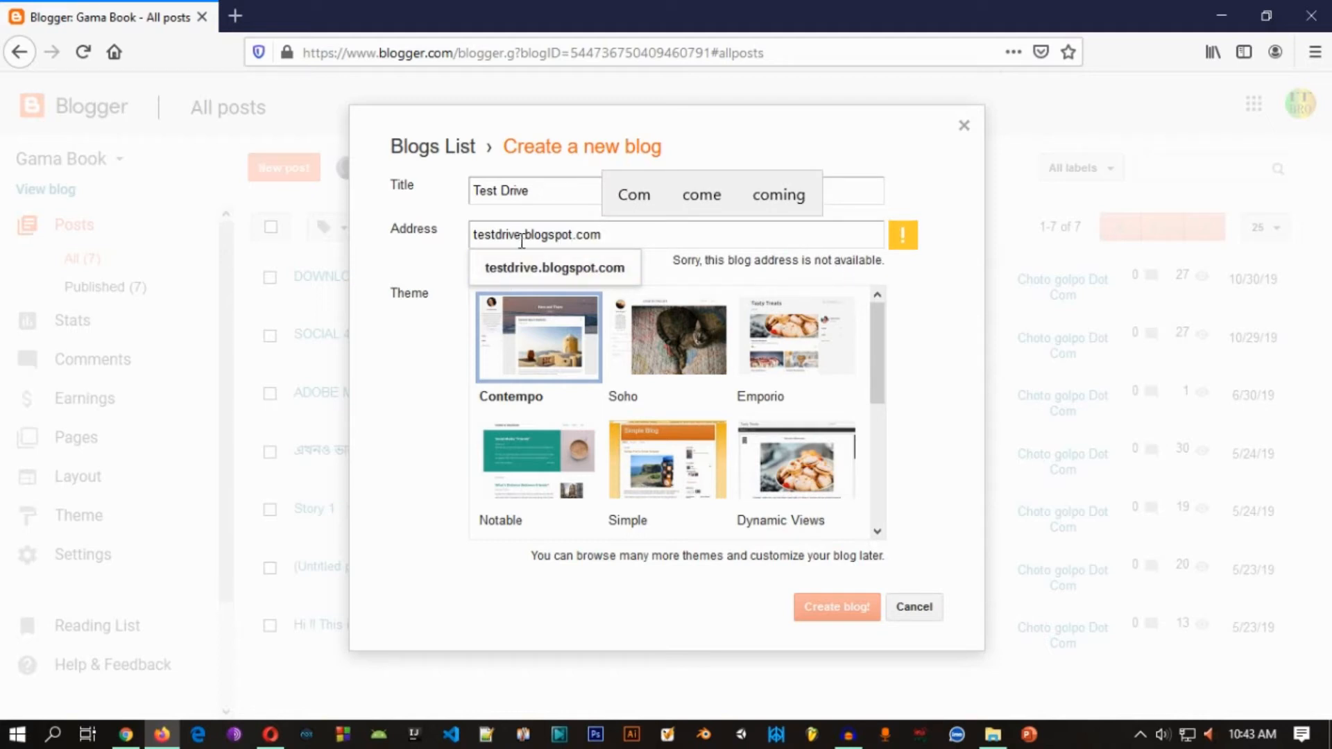
# Step: Change the new blog's address to testdrivebangla.blogspot.com
pyautogui.write('bangl')
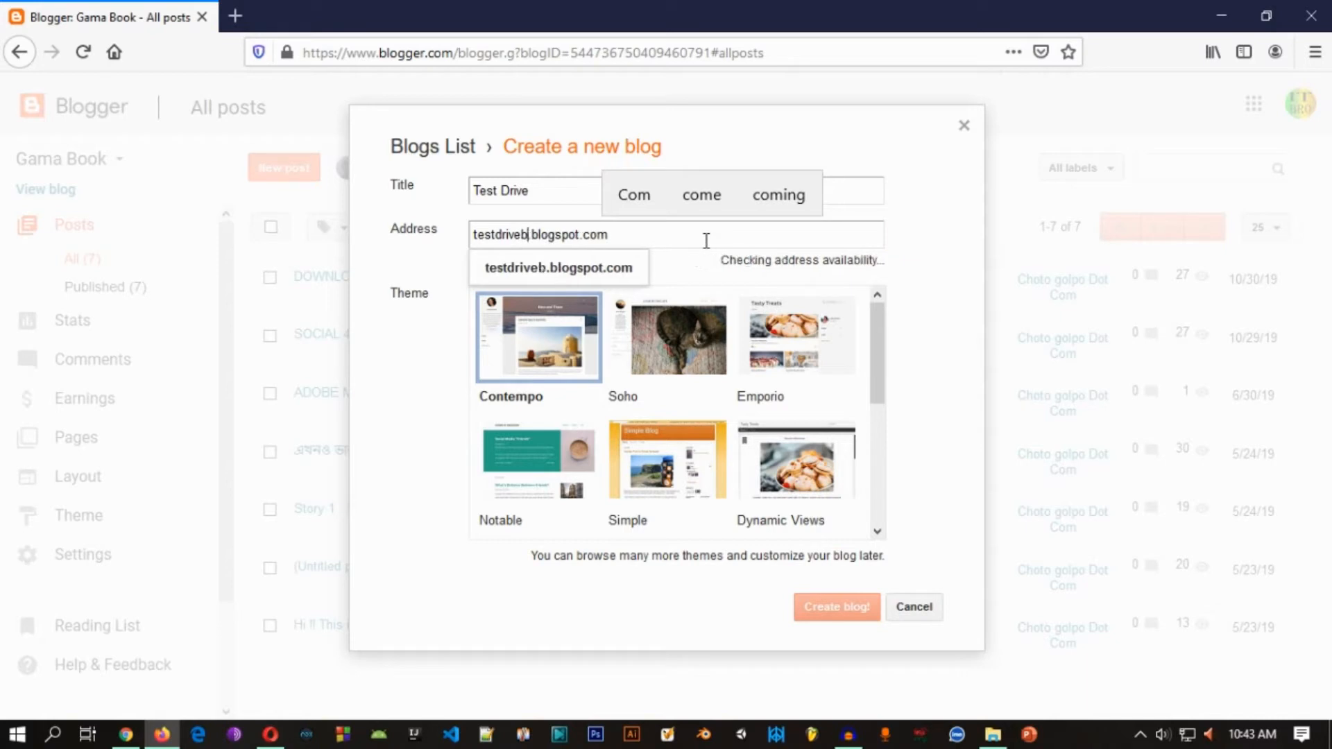
pyautogui.write('a')
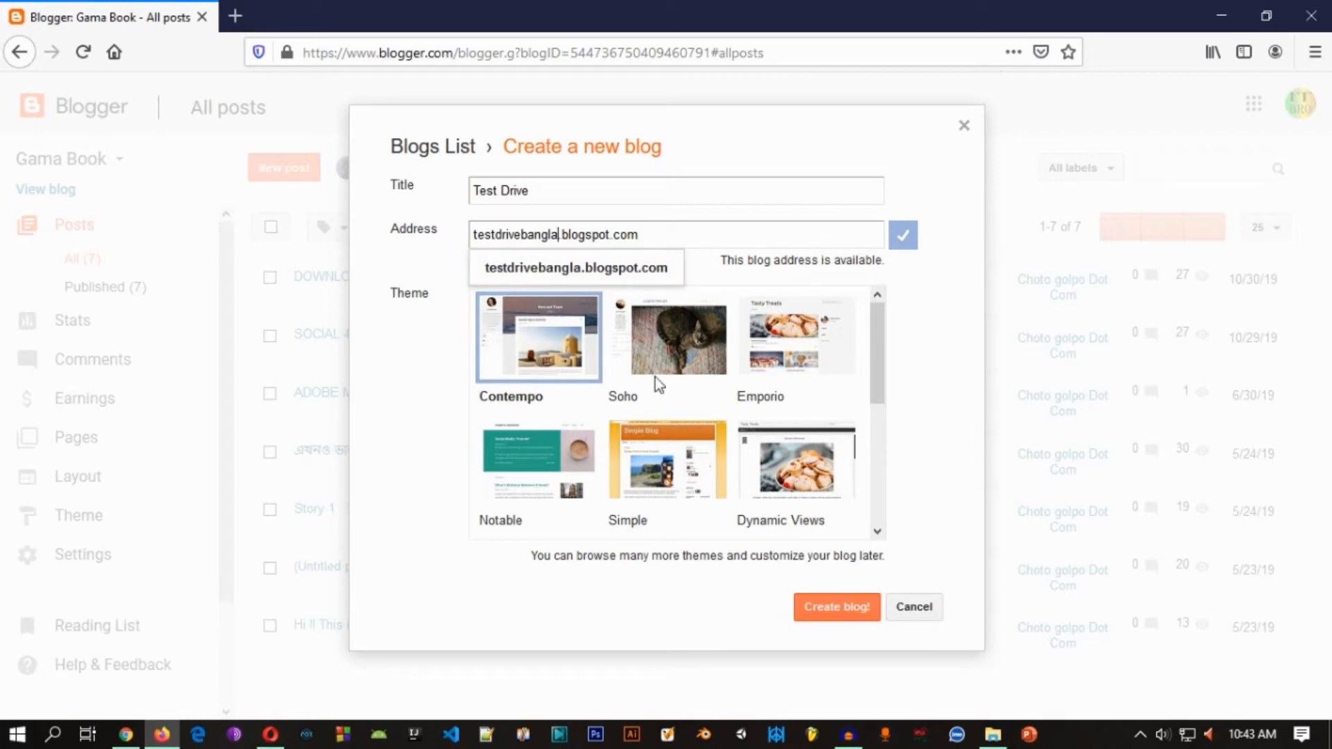
# Step: Look through the available themes and create the Test Drive blog with the Contempo theme
pyautogui.scroll(-3, 654, 383)
pyautogui.scroll(3, 654, 383)
pyautogui.scroll(-3, 739, 418)
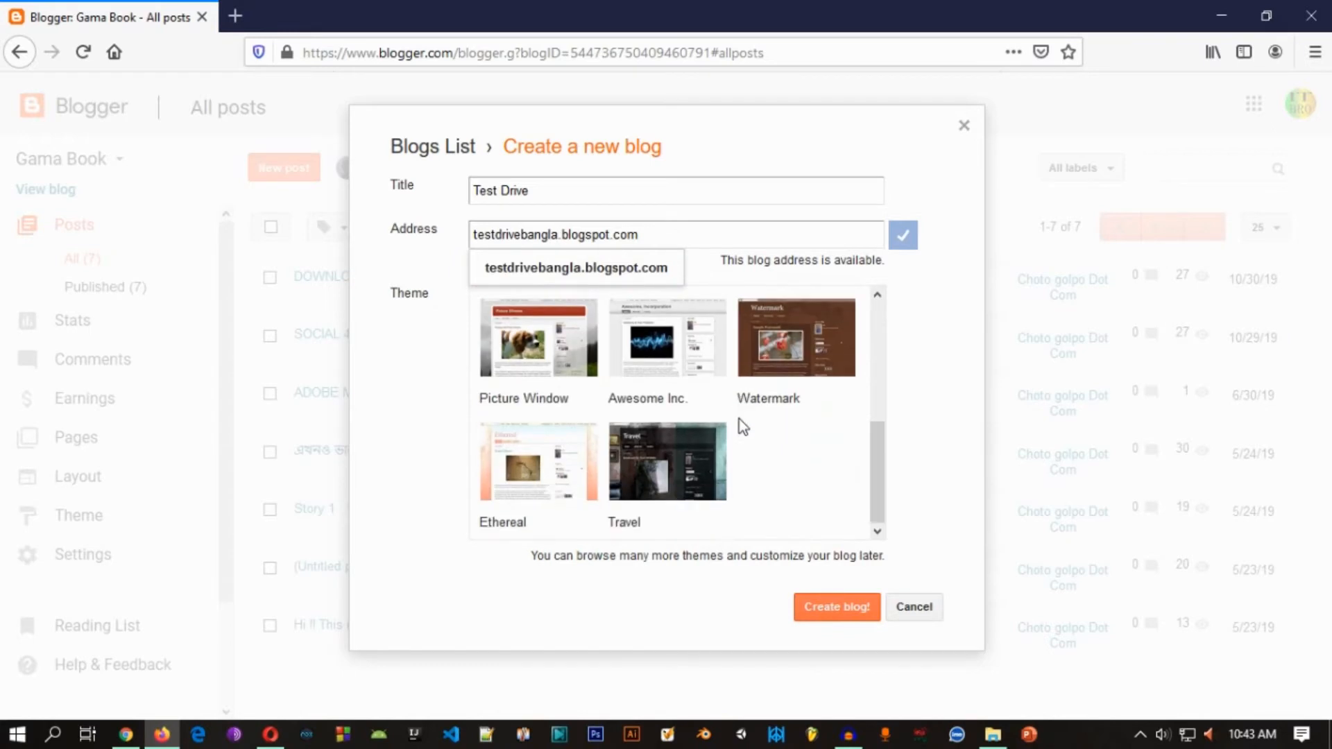
pyautogui.scroll(3, 739, 419)
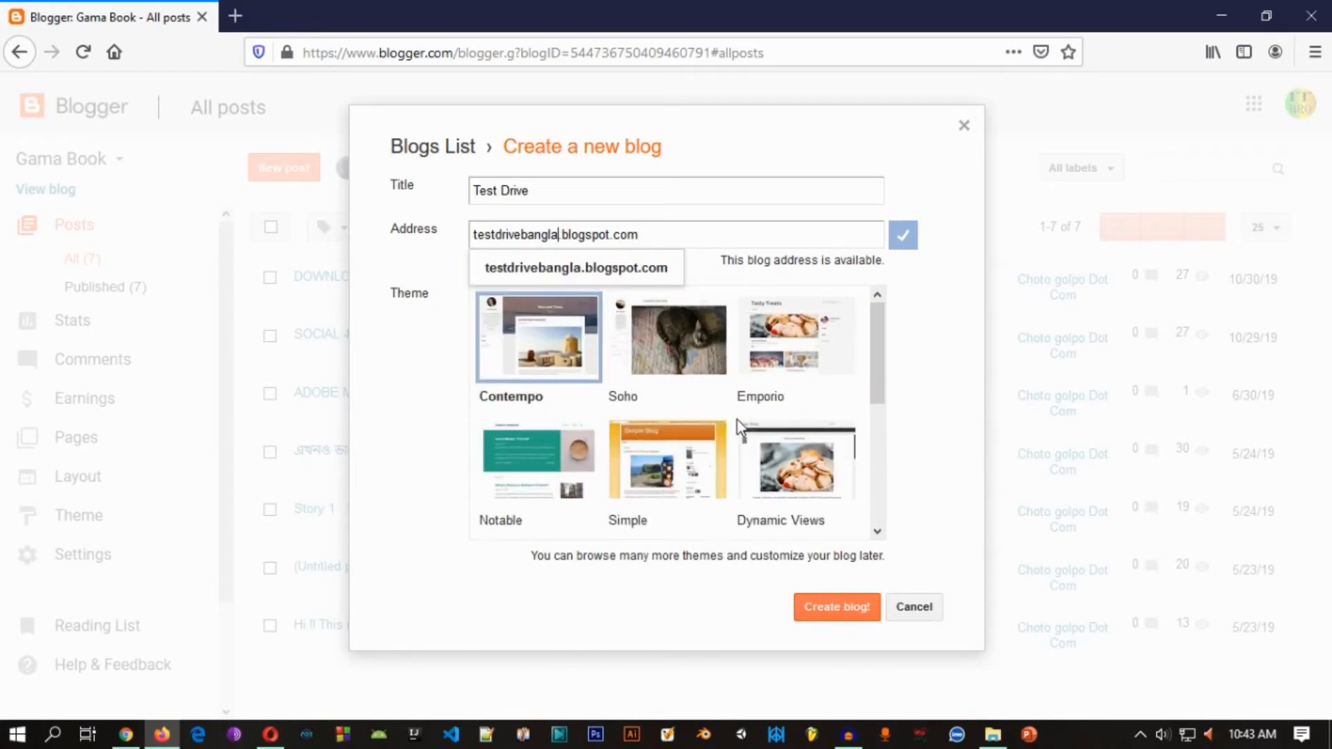
pyautogui.scroll(-3, 736, 399)
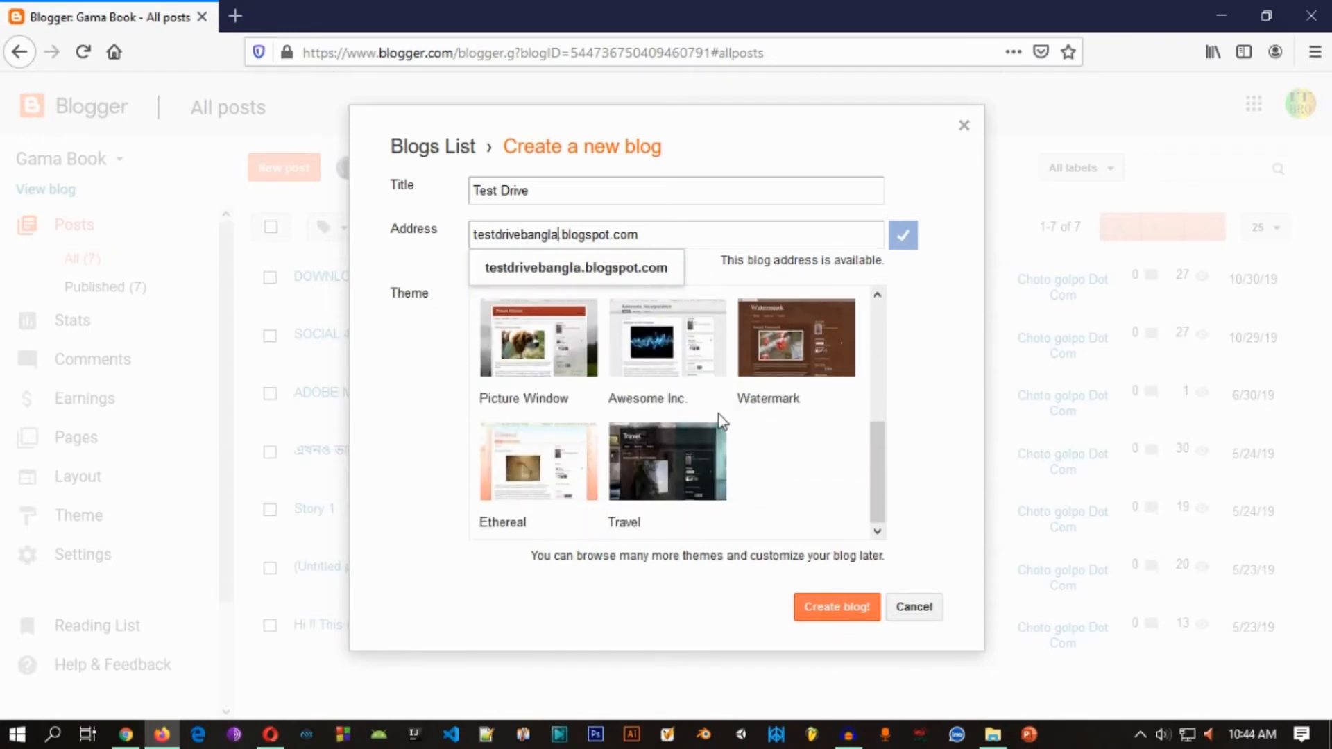
pyautogui.scroll(3, 718, 420)
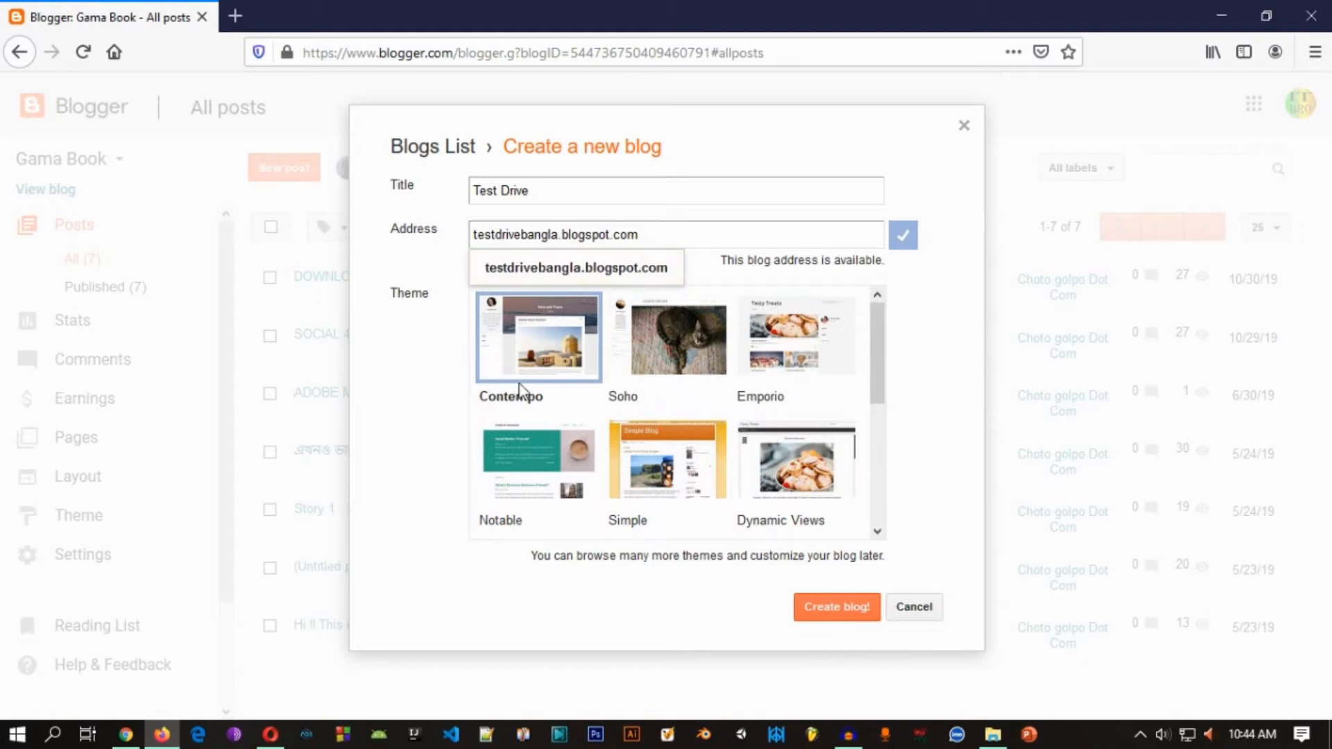
pyautogui.scroll(-5, 557, 374)
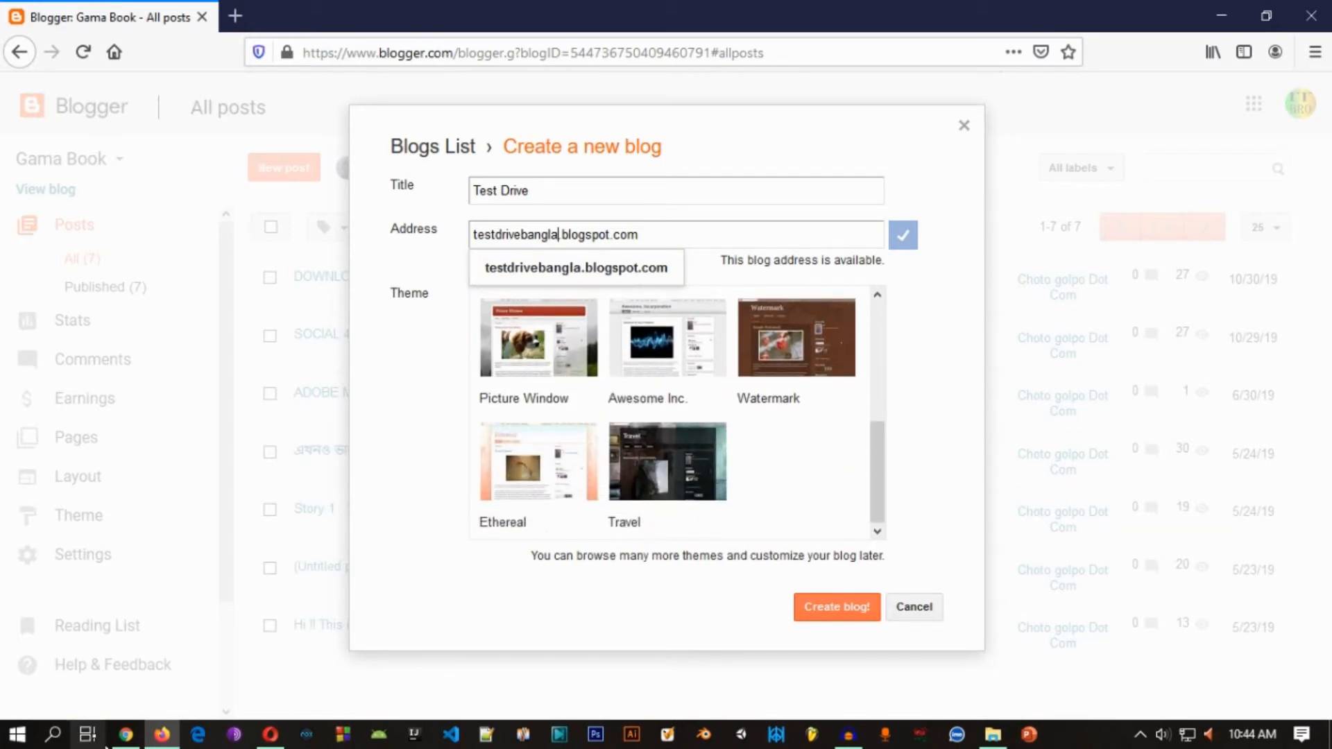
pyautogui.click(126, 733)
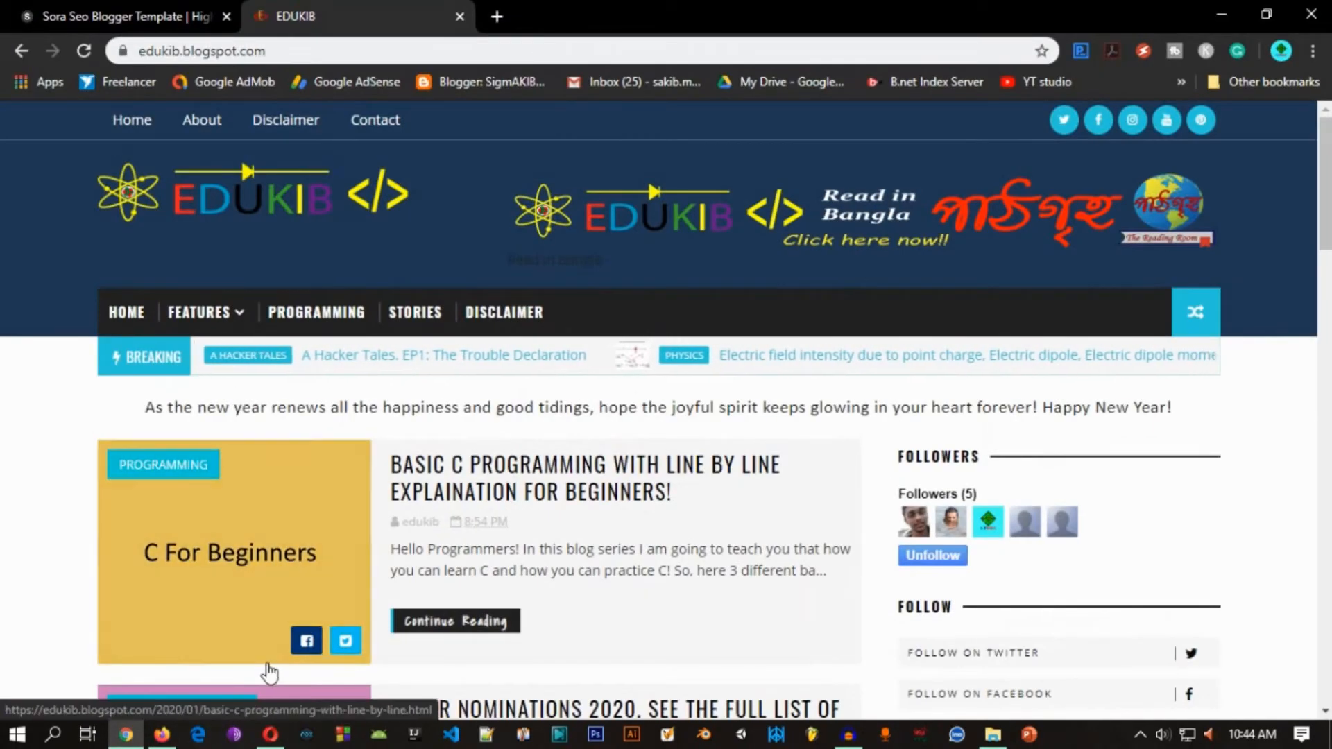
pyautogui.click(162, 734)
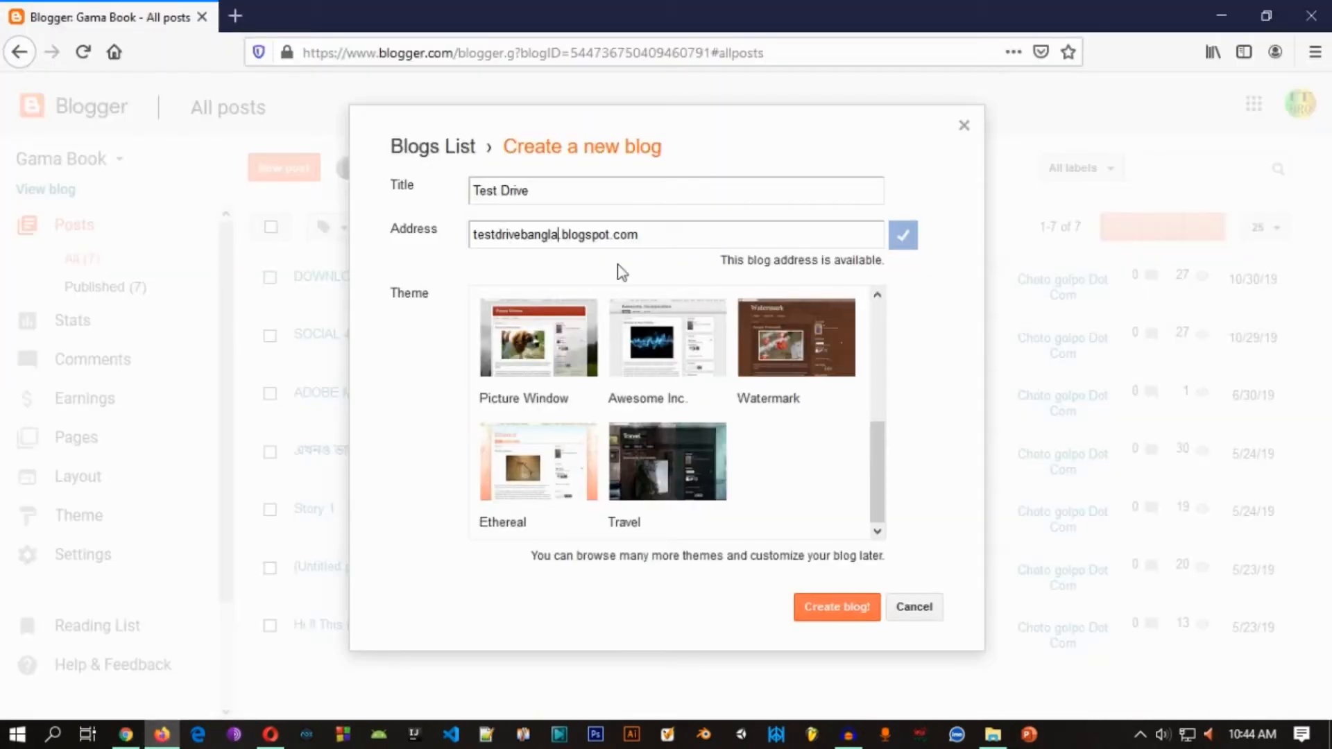
pyautogui.click(855, 610)
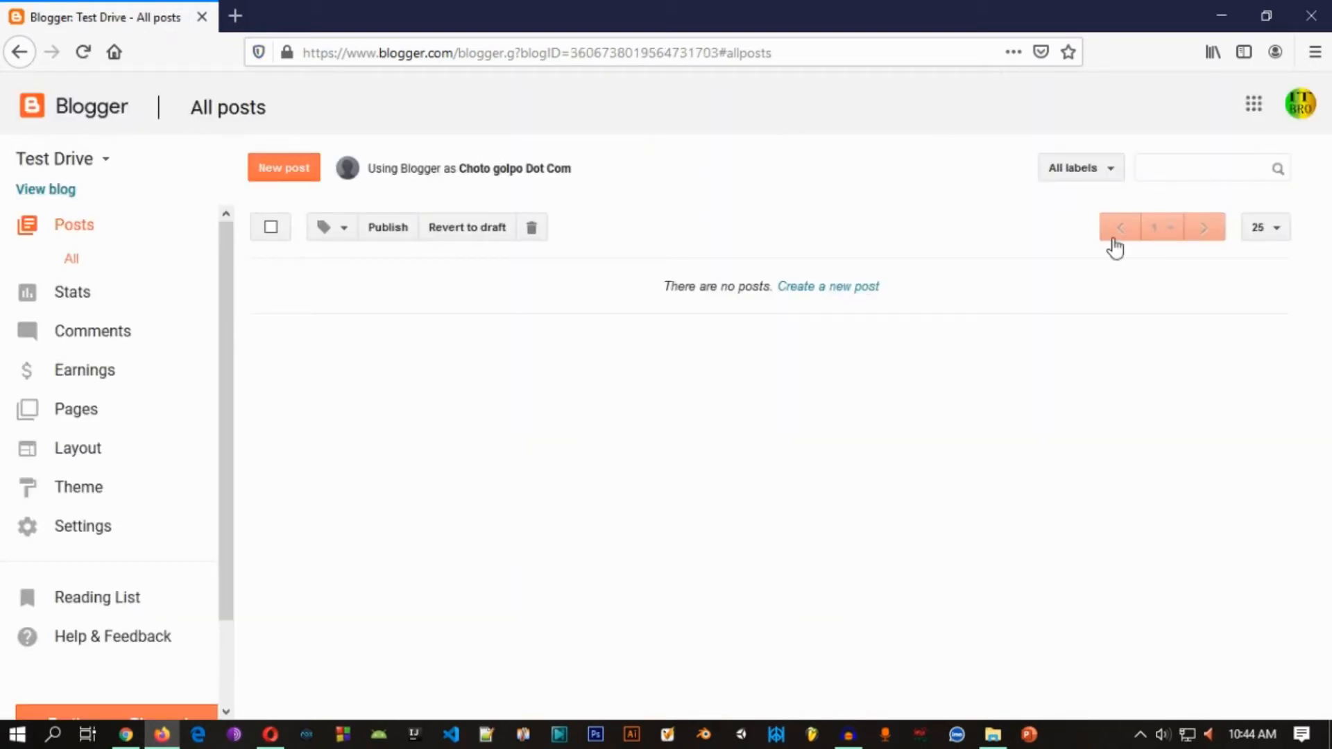
# Step: Open the Test Drive blog's theme settings and look over the live and mobile previews and the theme choices
pyautogui.scroll(-3, 95, 326)
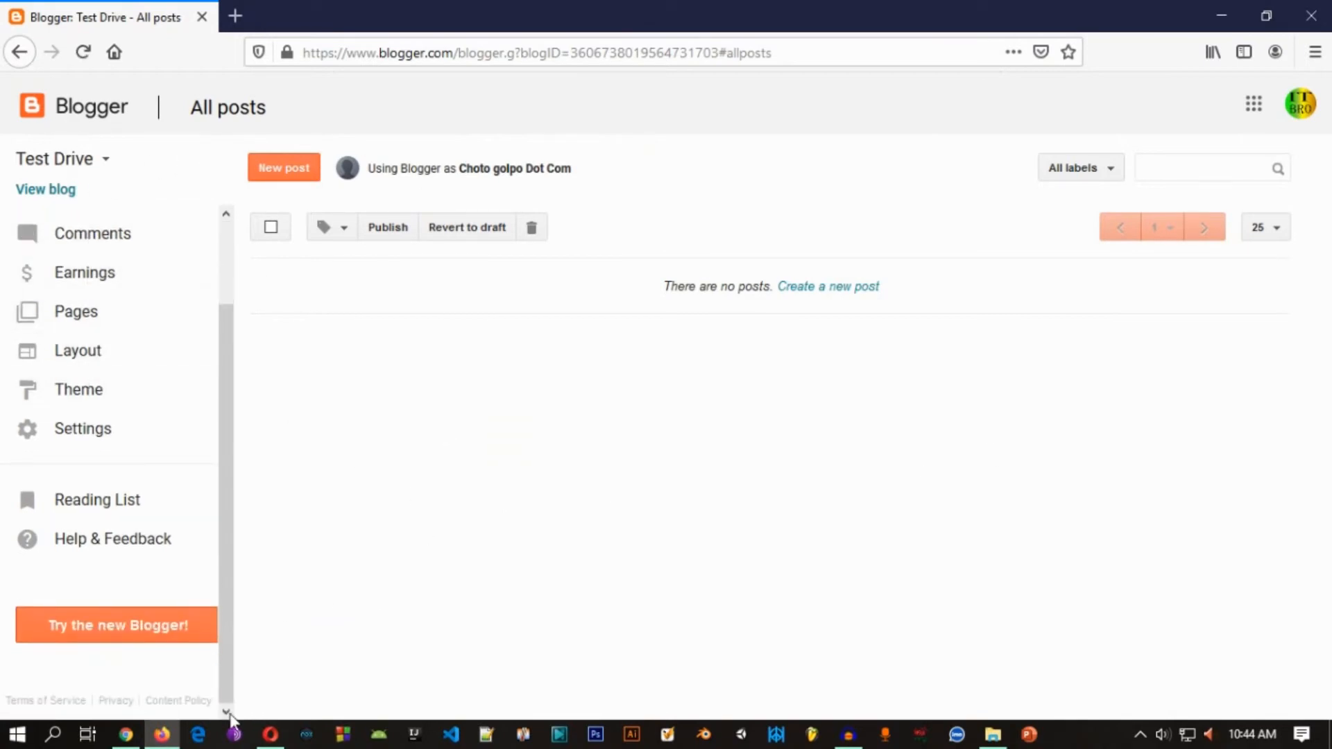
pyautogui.click(125, 734)
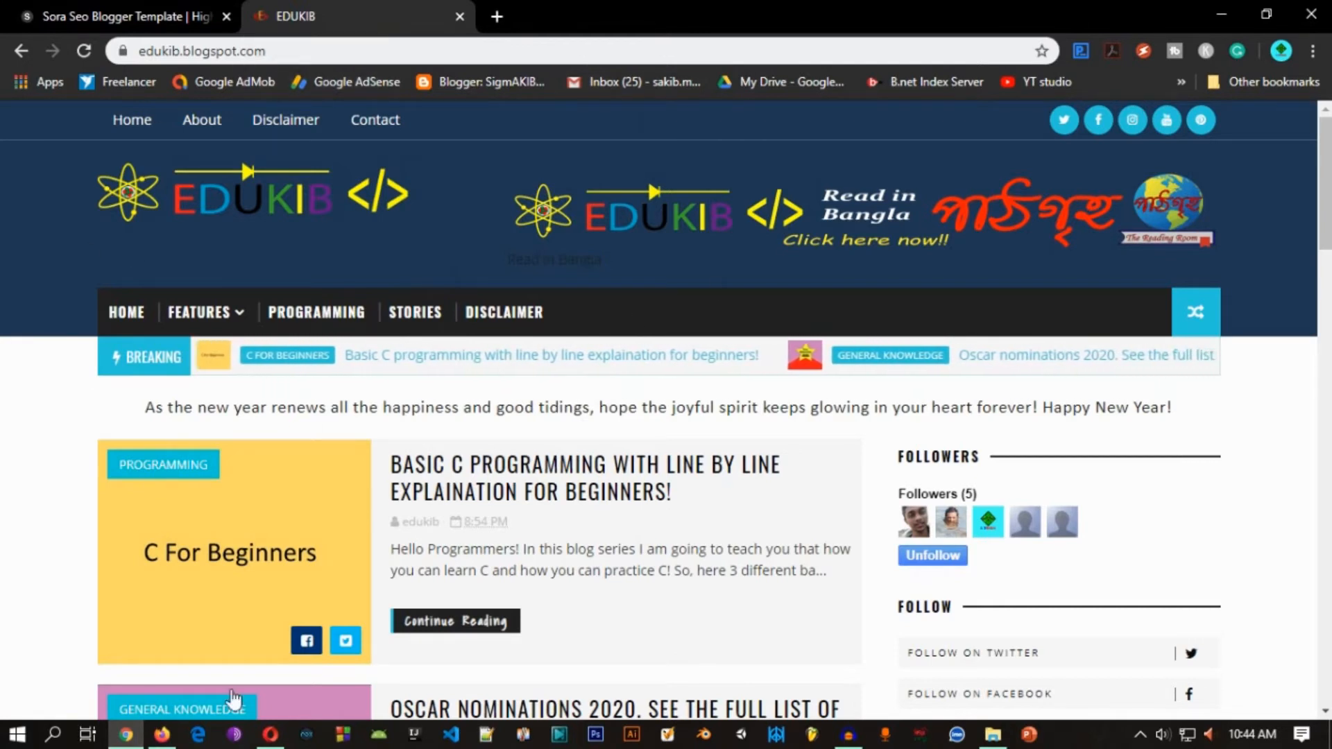
pyautogui.click(161, 734)
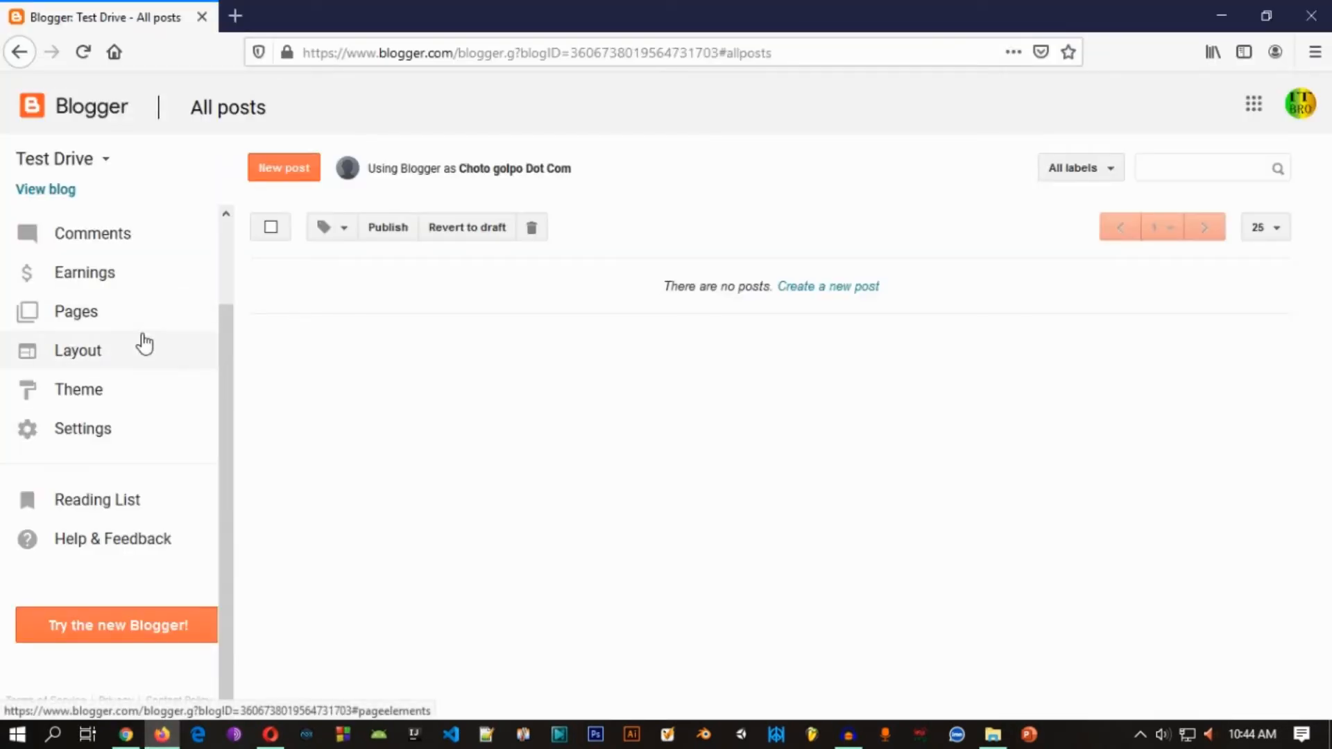
pyautogui.click(82, 393)
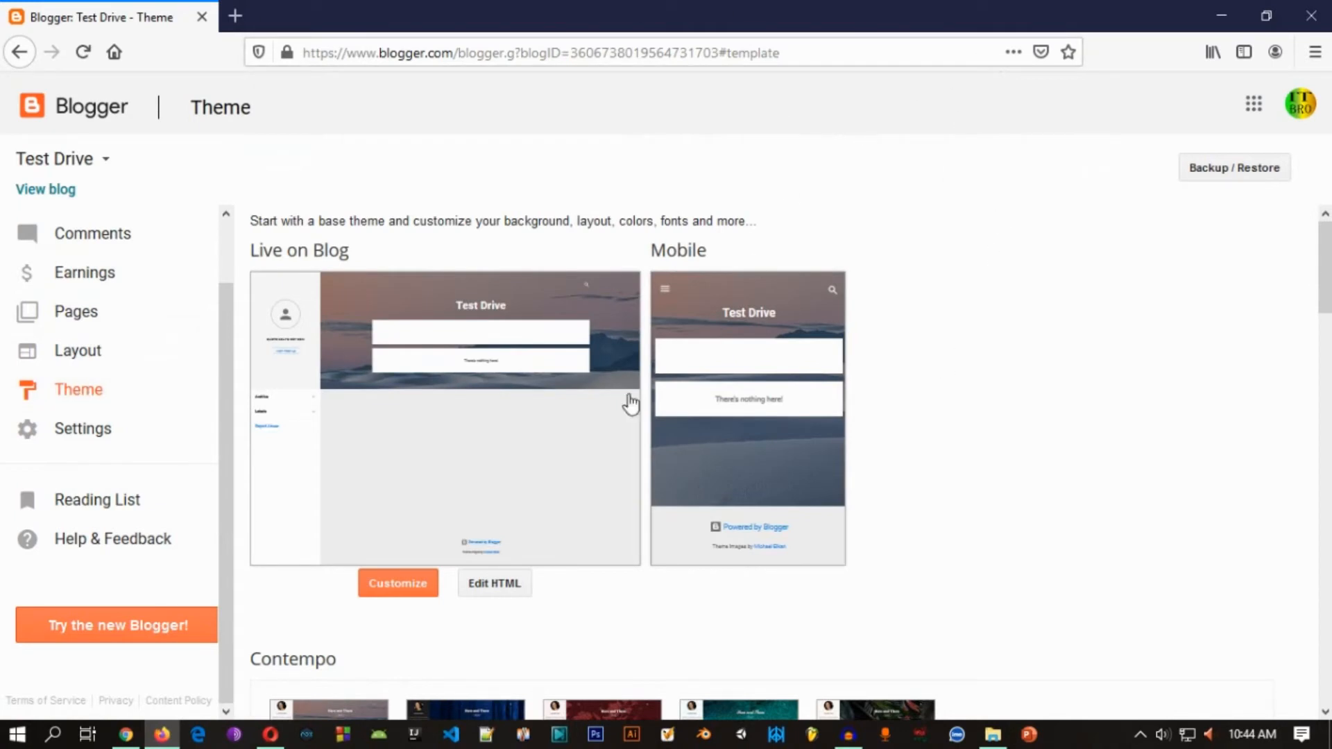
pyautogui.scroll(-3, 444, 332)
pyautogui.scroll(3, 585, 340)
# Step: Switch to the Sora Seo template page in Chrome and examine its preview and the comparison of free and premium versions
pyautogui.click(127, 736)
pyautogui.click(98, 9)
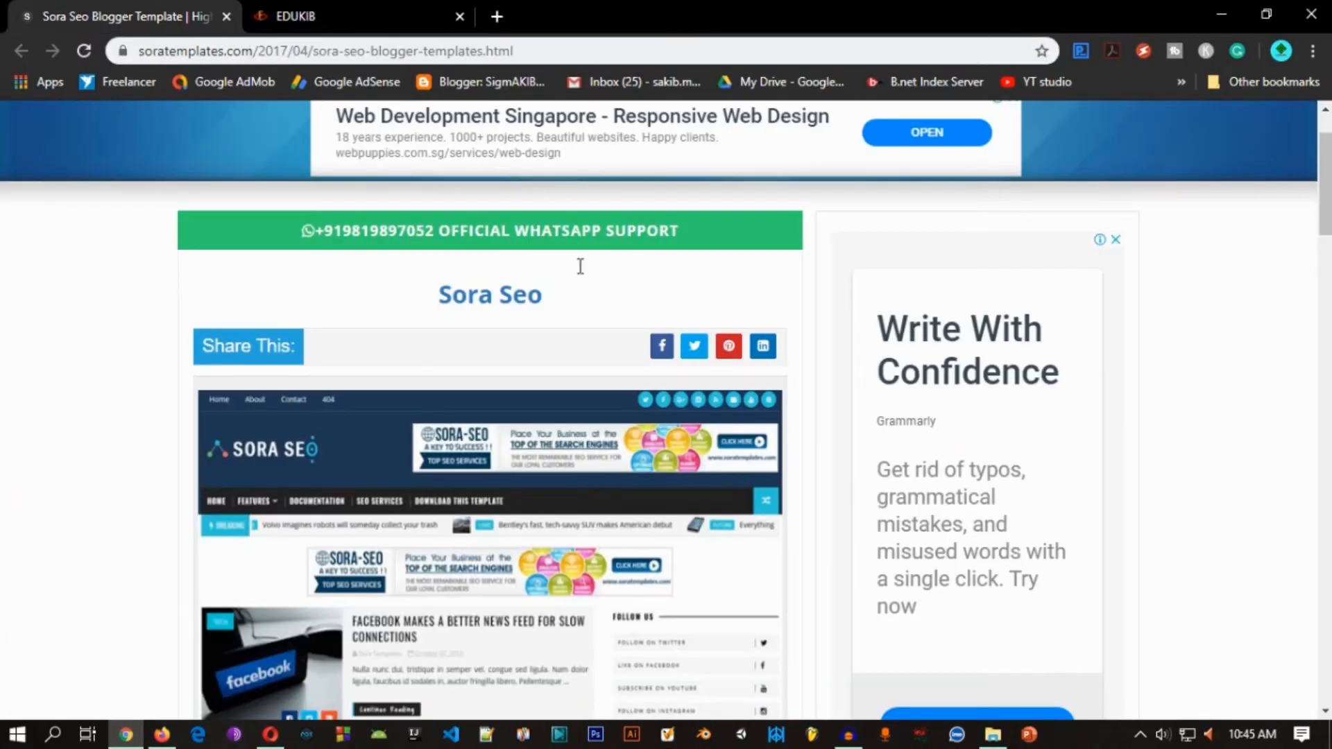
pyautogui.scroll(-5, 580, 266)
pyautogui.scroll(7, 594, 374)
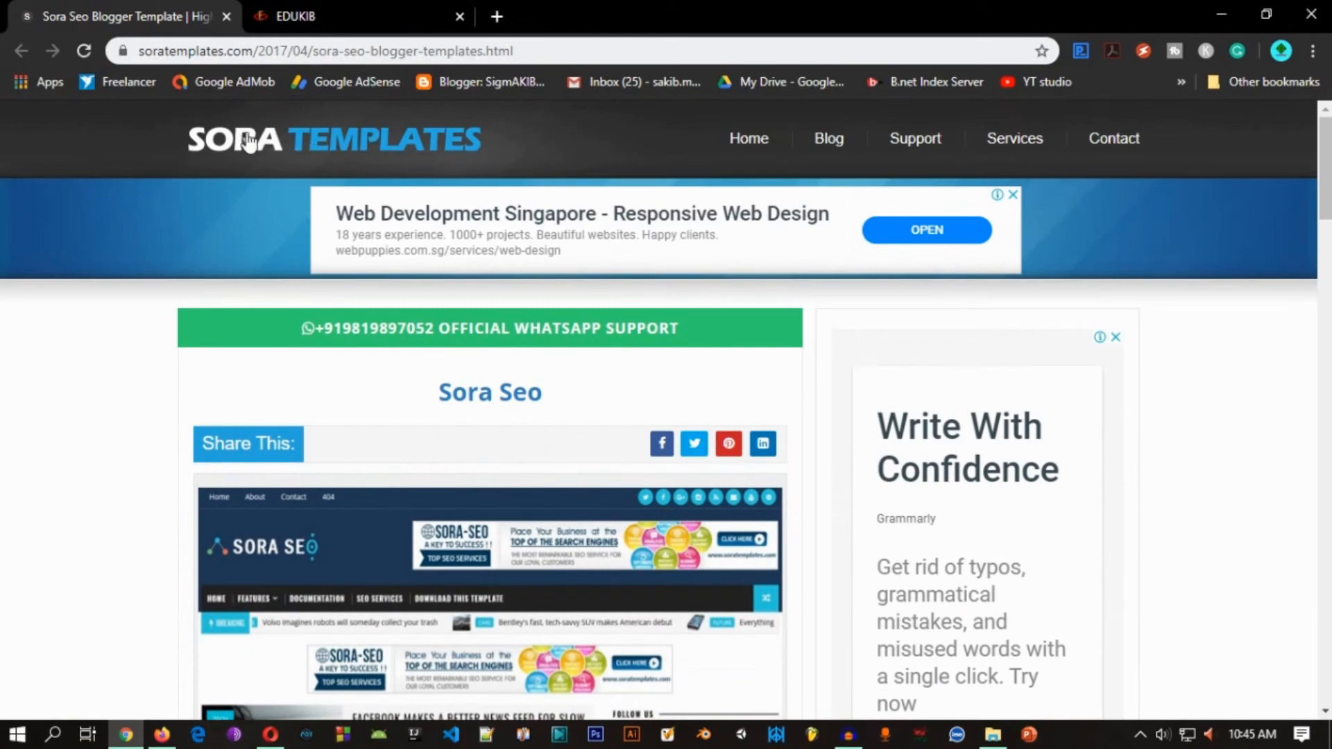
pyautogui.scroll(-4, 247, 388)
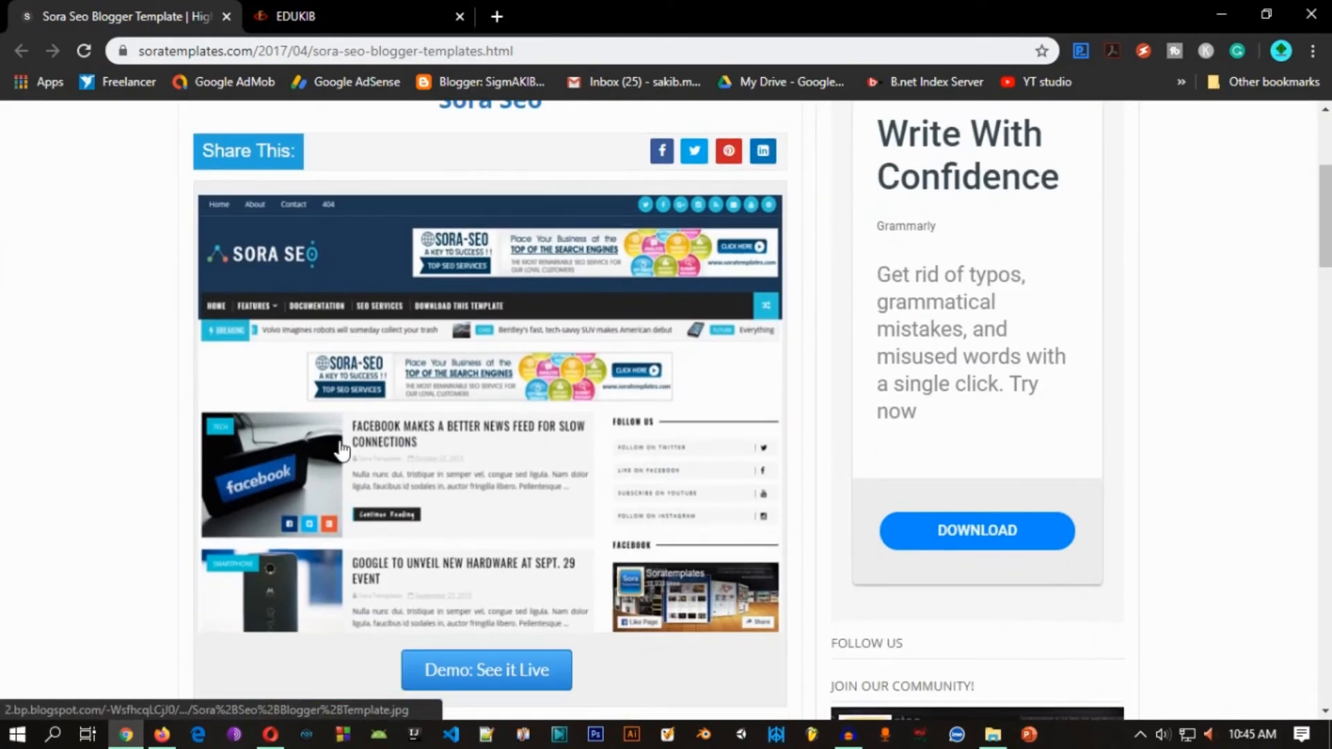
pyautogui.scroll(-8, 340, 451)
pyautogui.scroll(5, 316, 335)
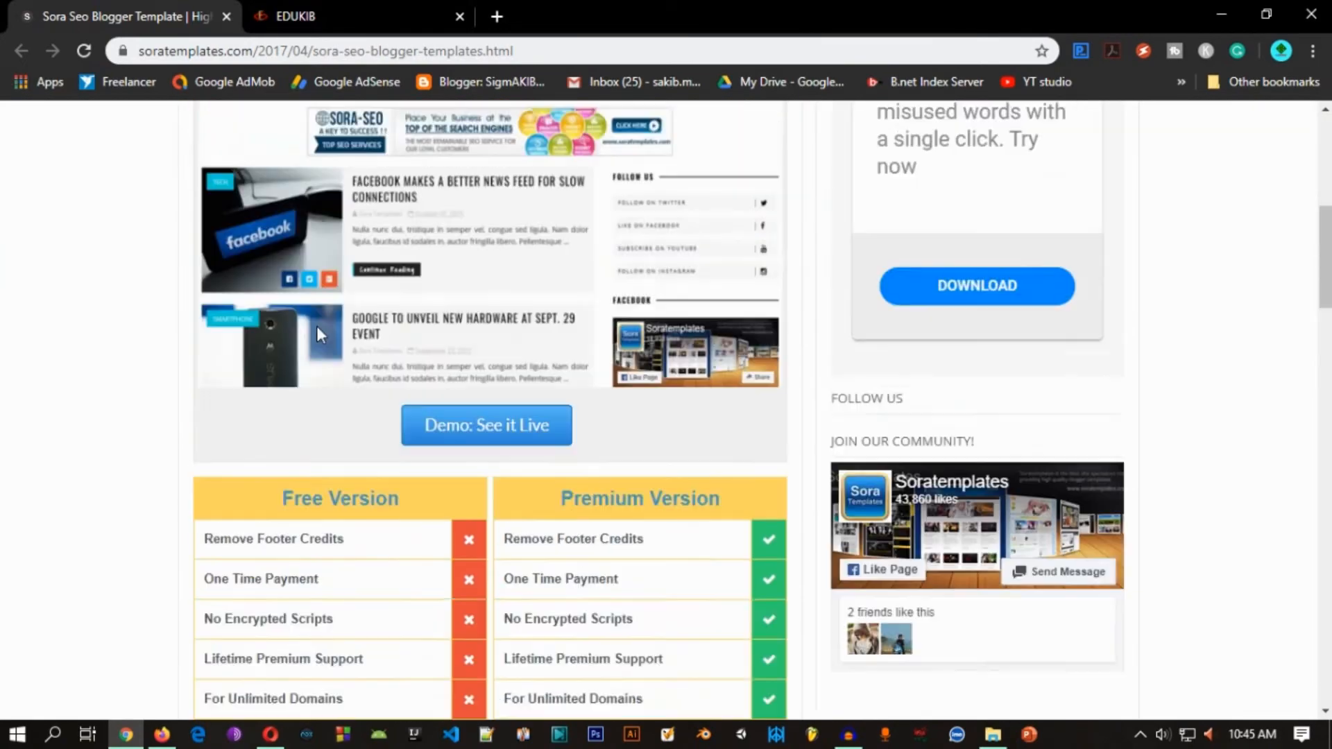
pyautogui.scroll(3, 316, 326)
pyautogui.scroll(-10, 422, 348)
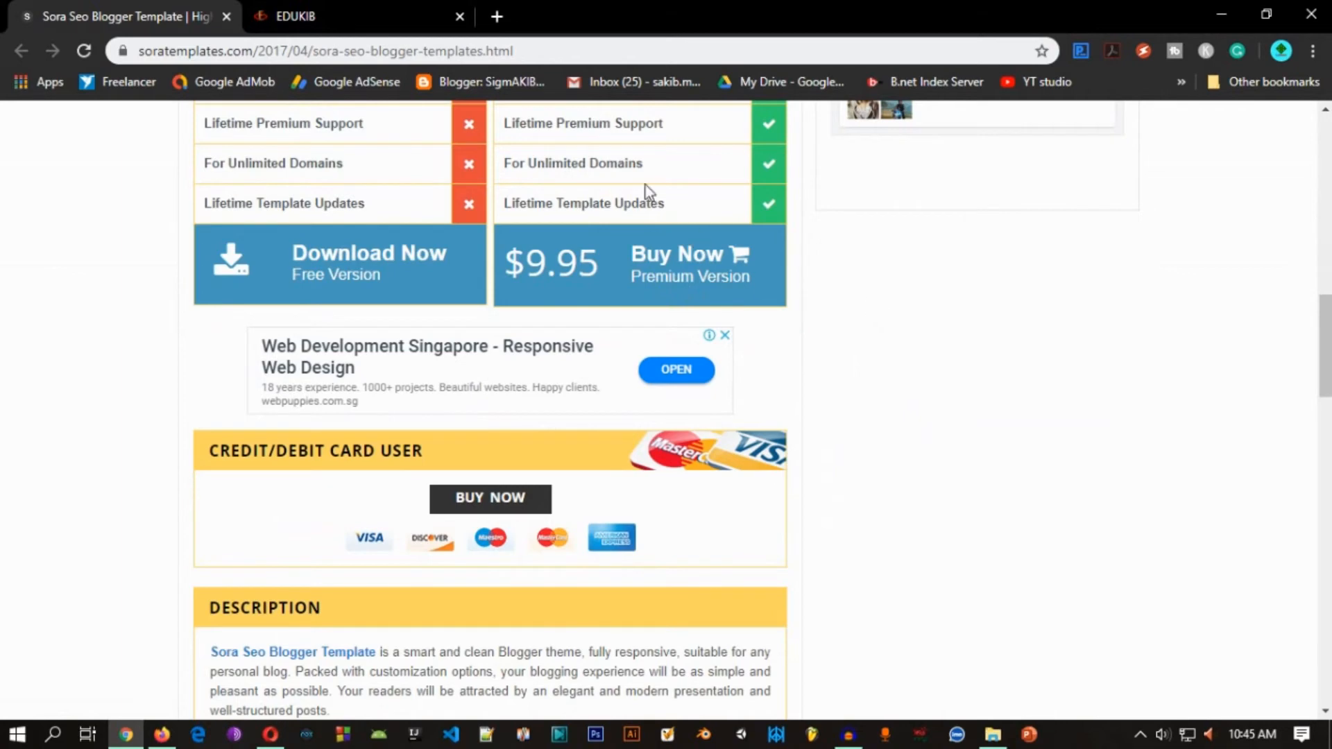
pyautogui.scroll(7, 366, 269)
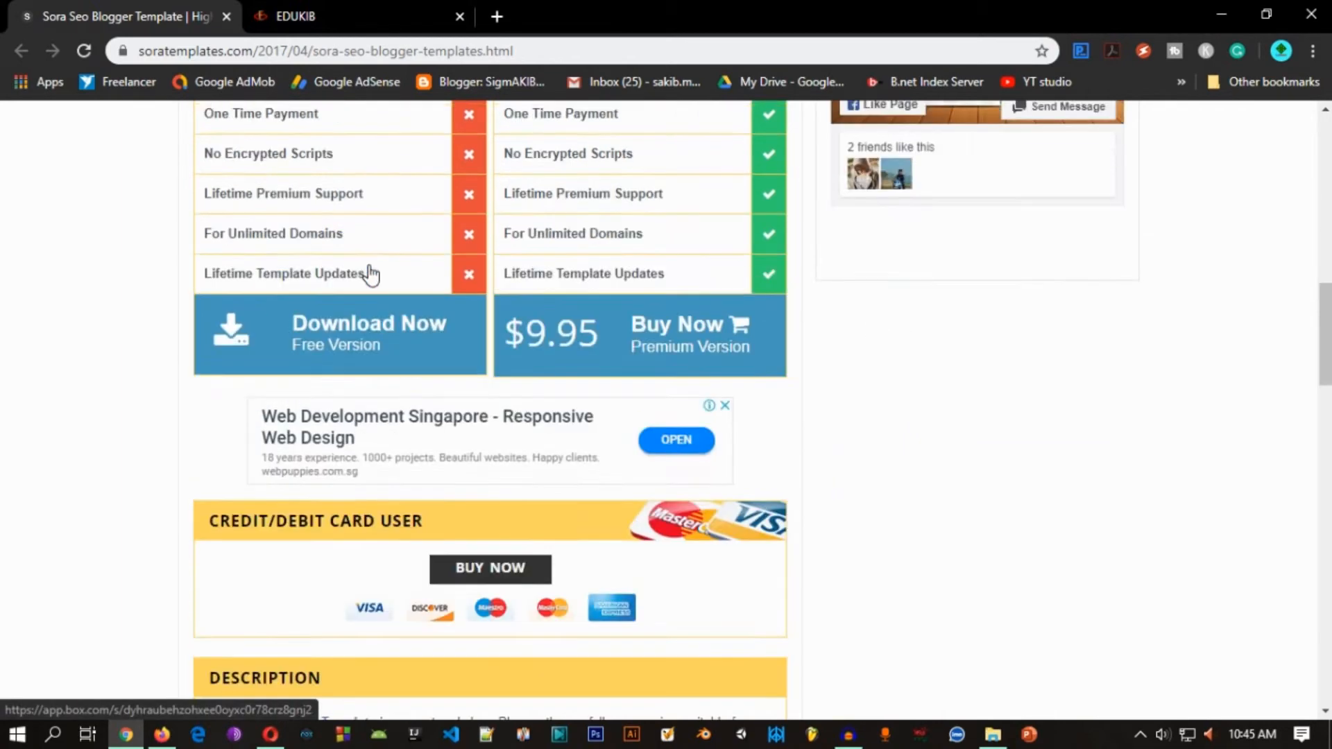
pyautogui.scroll(-4, 363, 260)
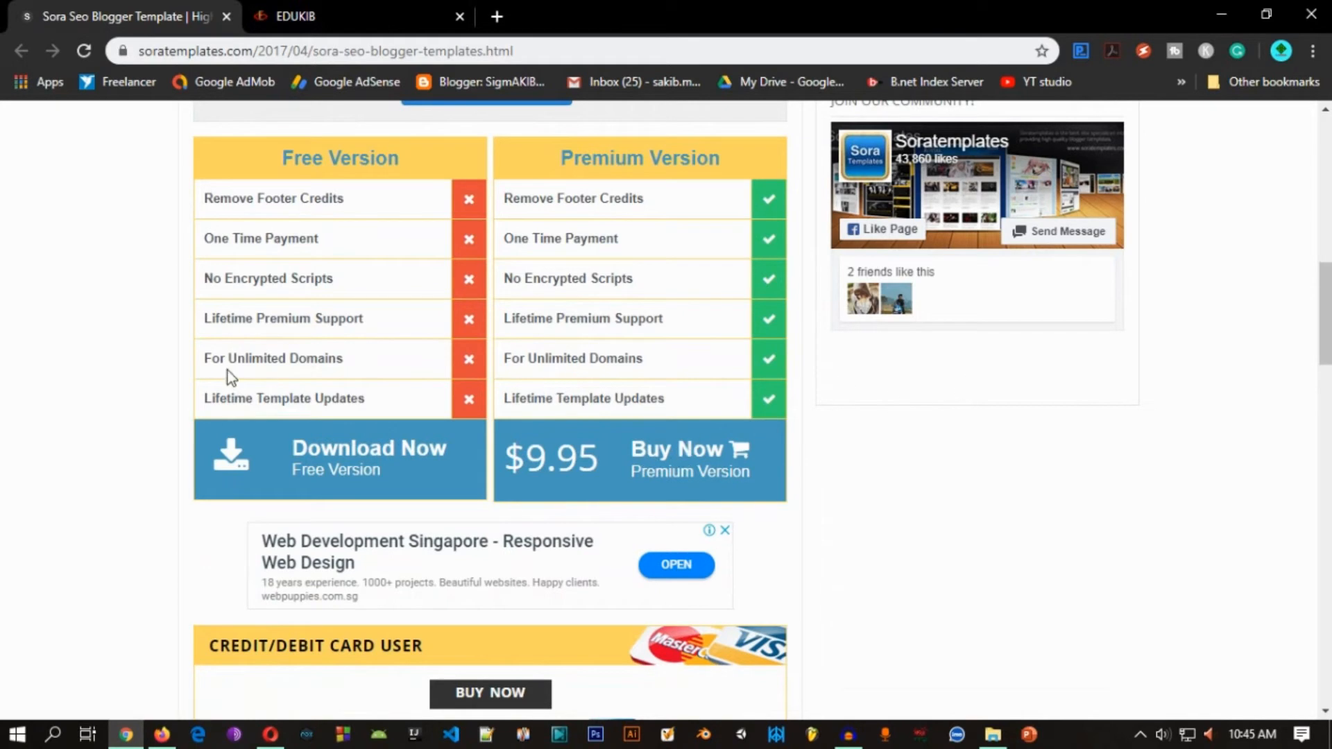
# Step: Download the free version of the Sora Seo template from Box and open Sora Seo Free Version.zip in WinRAR
pyautogui.click(386, 476)
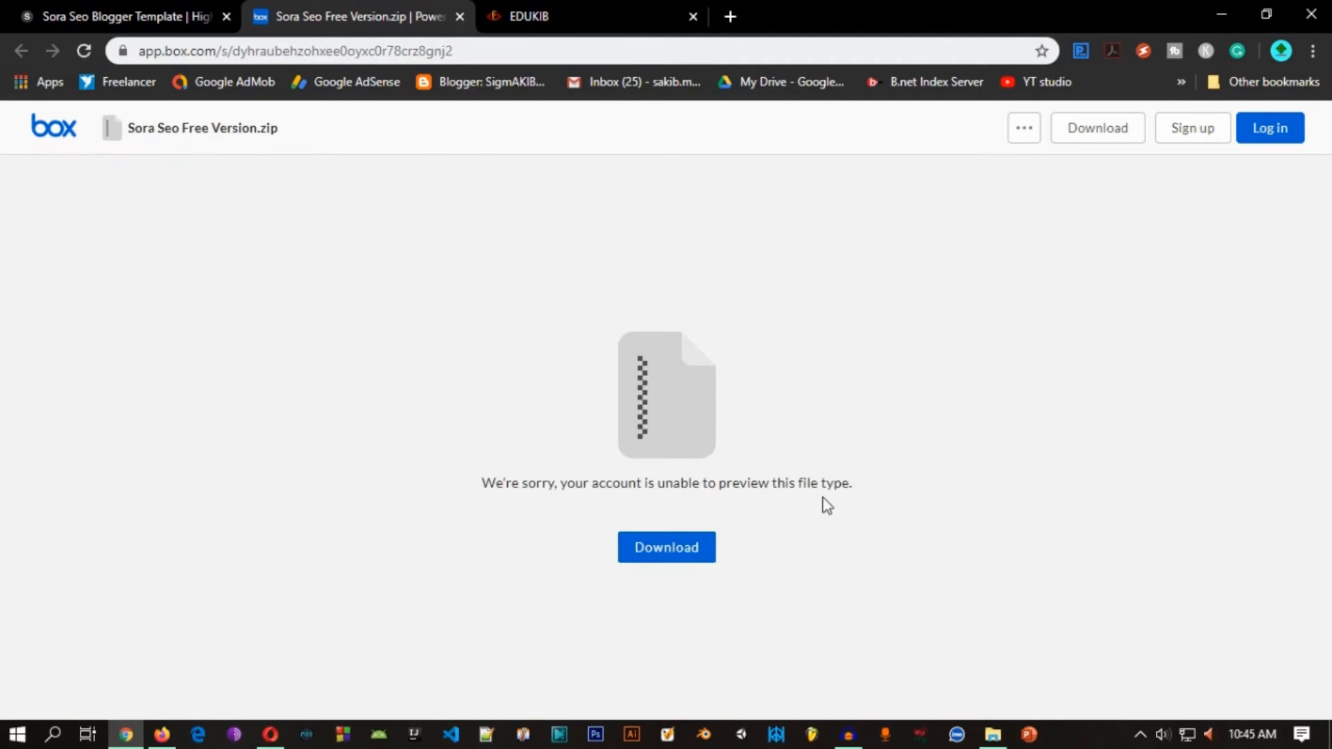
pyautogui.click(679, 553)
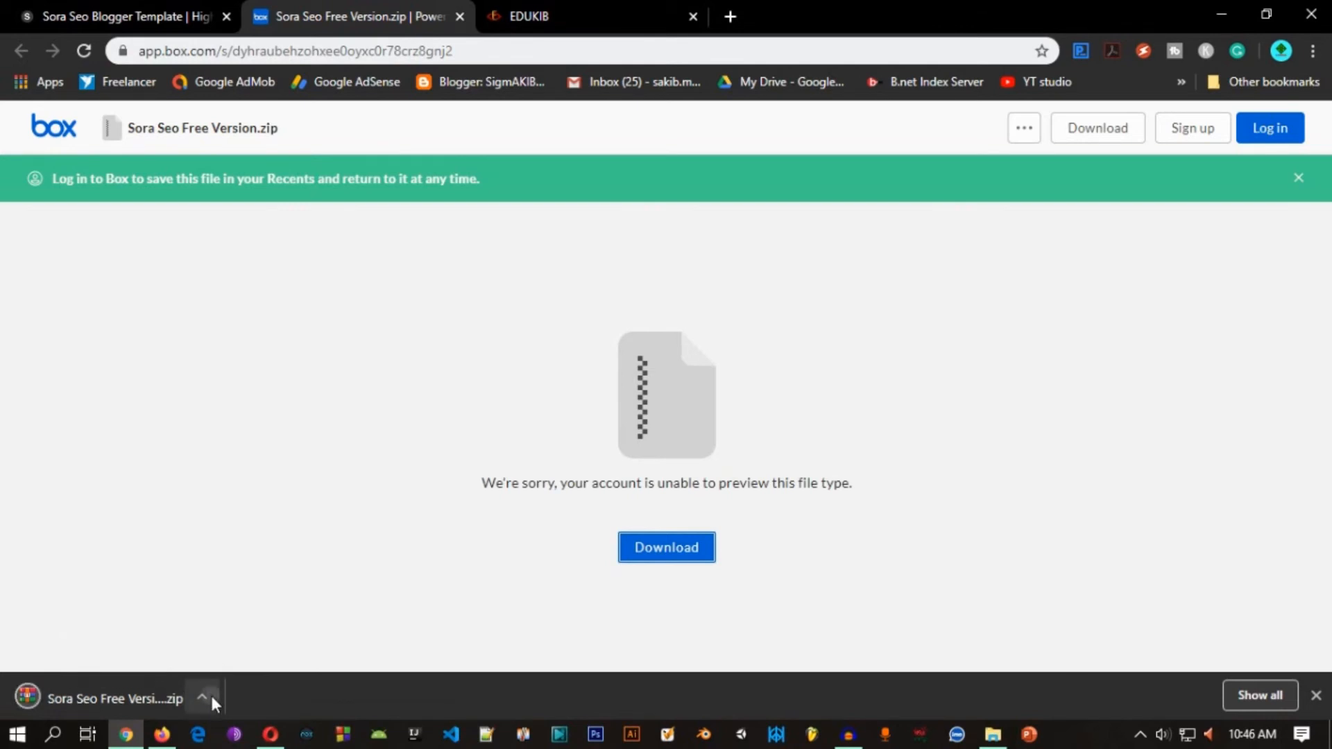
pyautogui.click(210, 693)
pyautogui.click(243, 573)
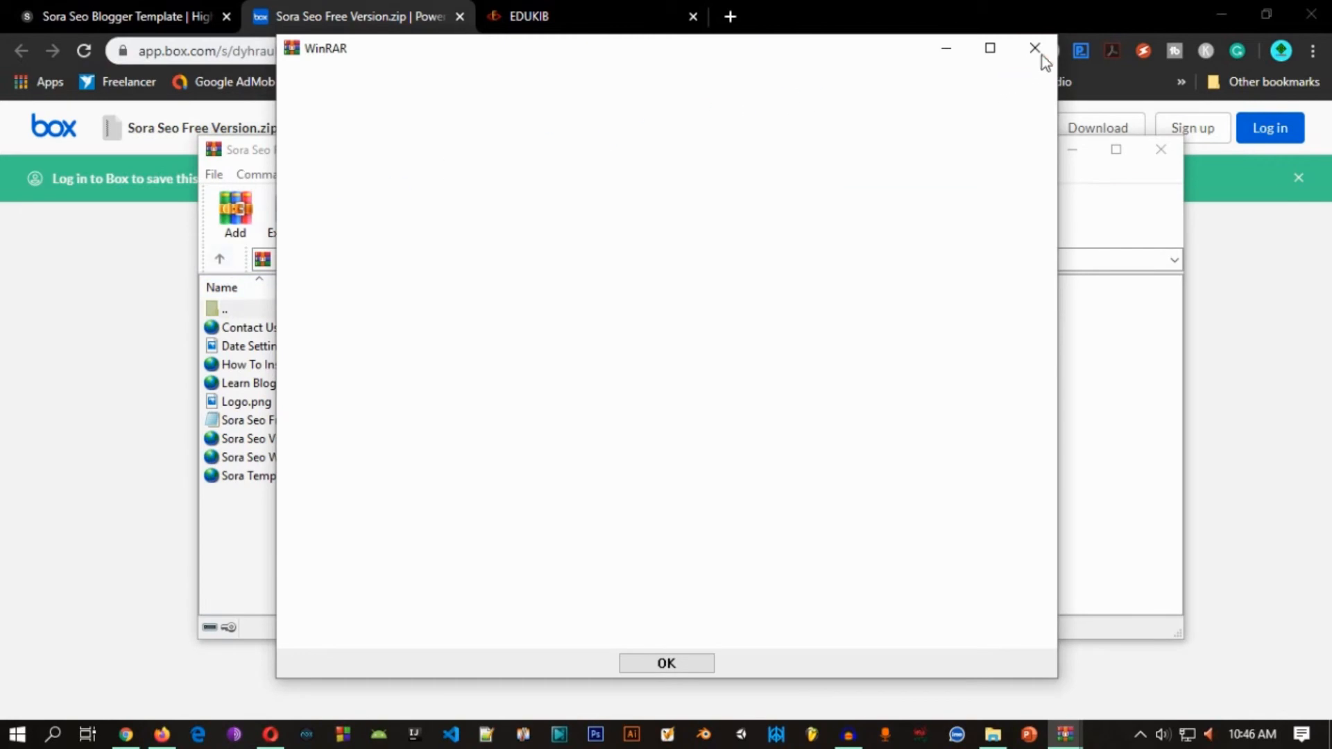
pyautogui.click(1035, 52)
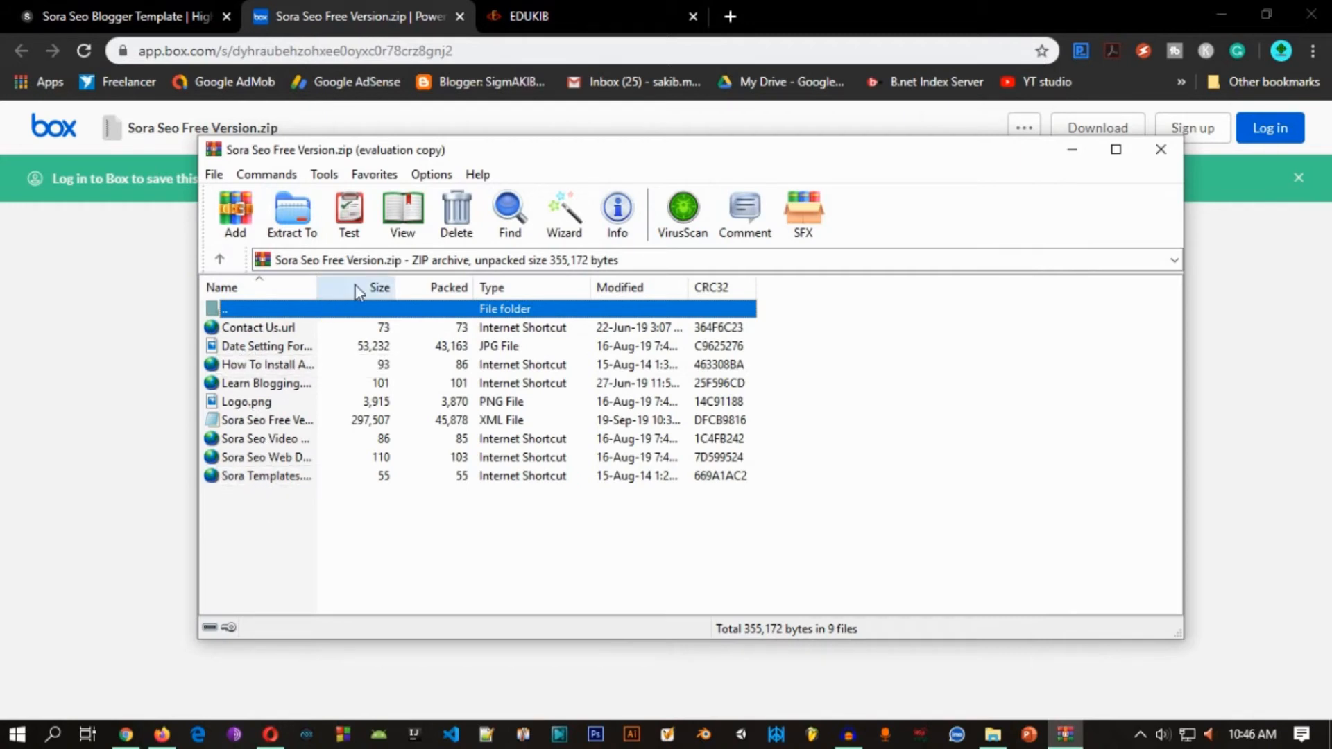
# Step: Select all files in the Sora Seo archive and start extracting them to a specified folder
pyautogui.click(258, 420)
pyautogui.click(706, 564)
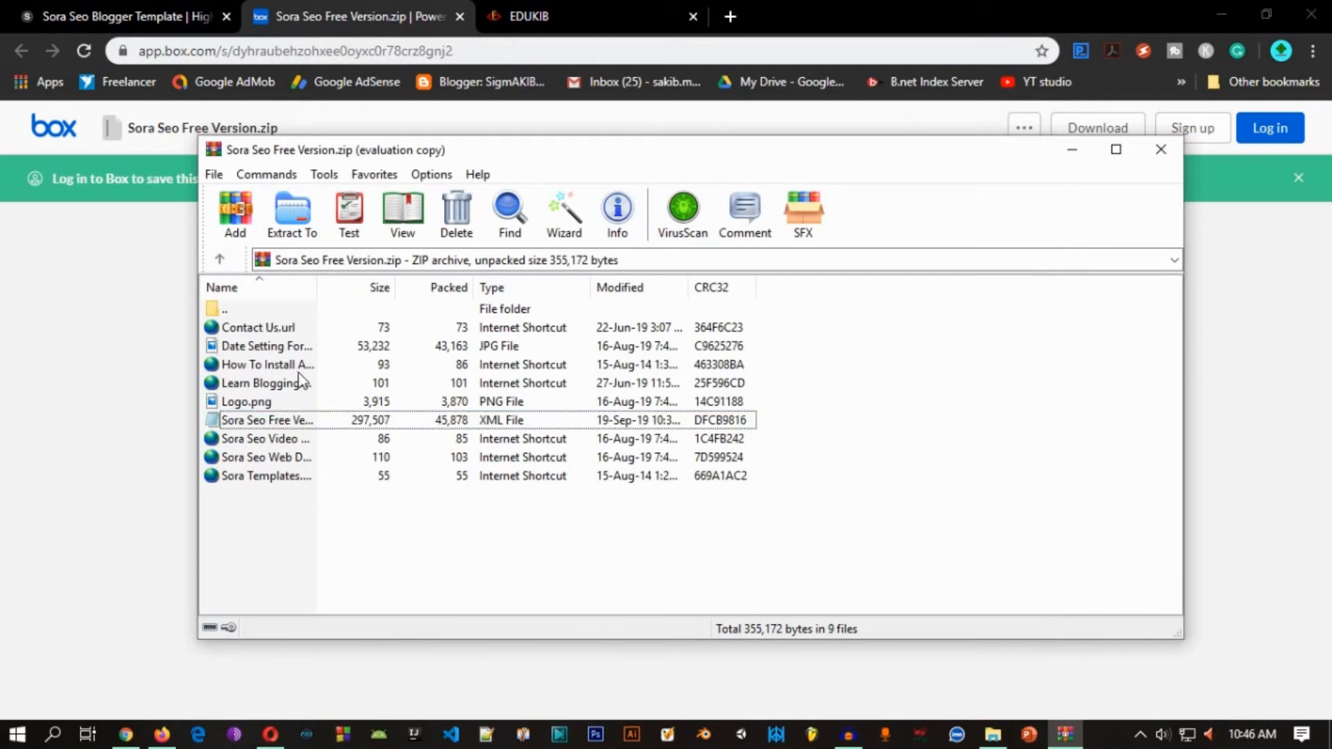
pyautogui.click(318, 439)
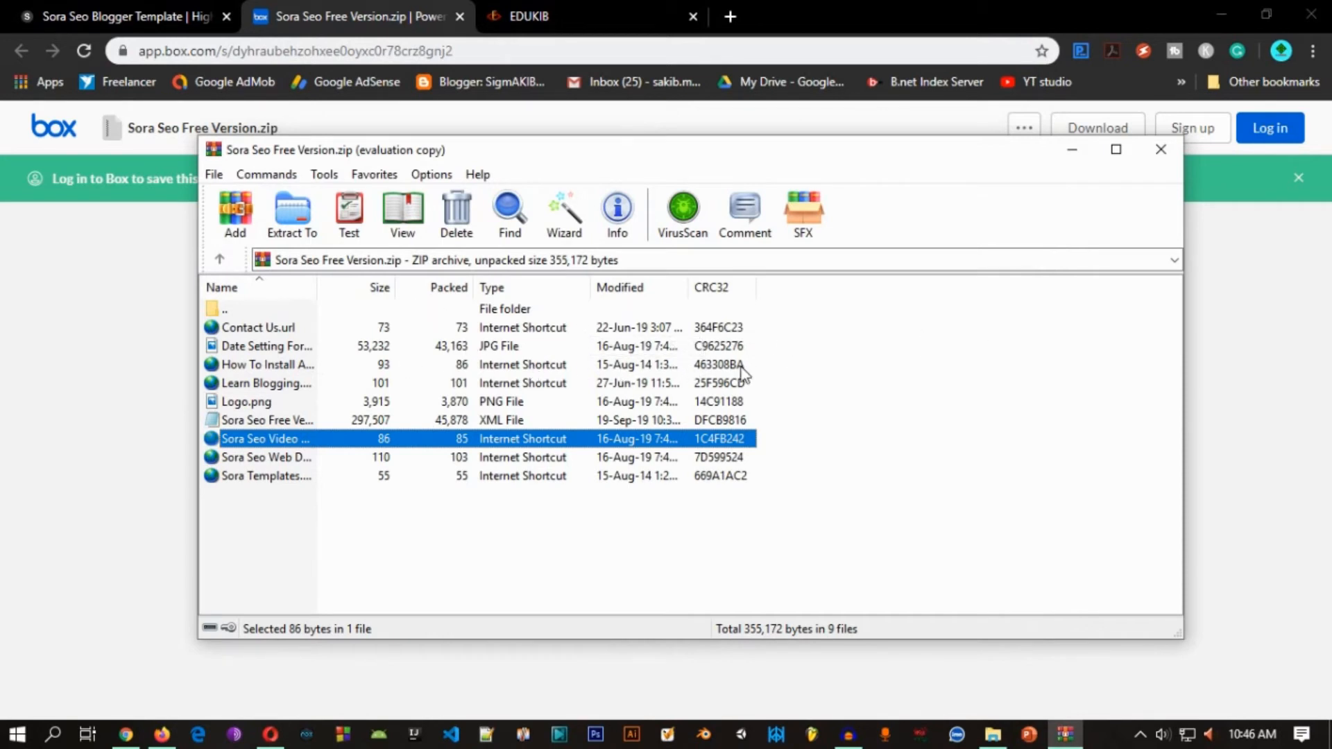
pyautogui.hotkey('ctrl', 'a')
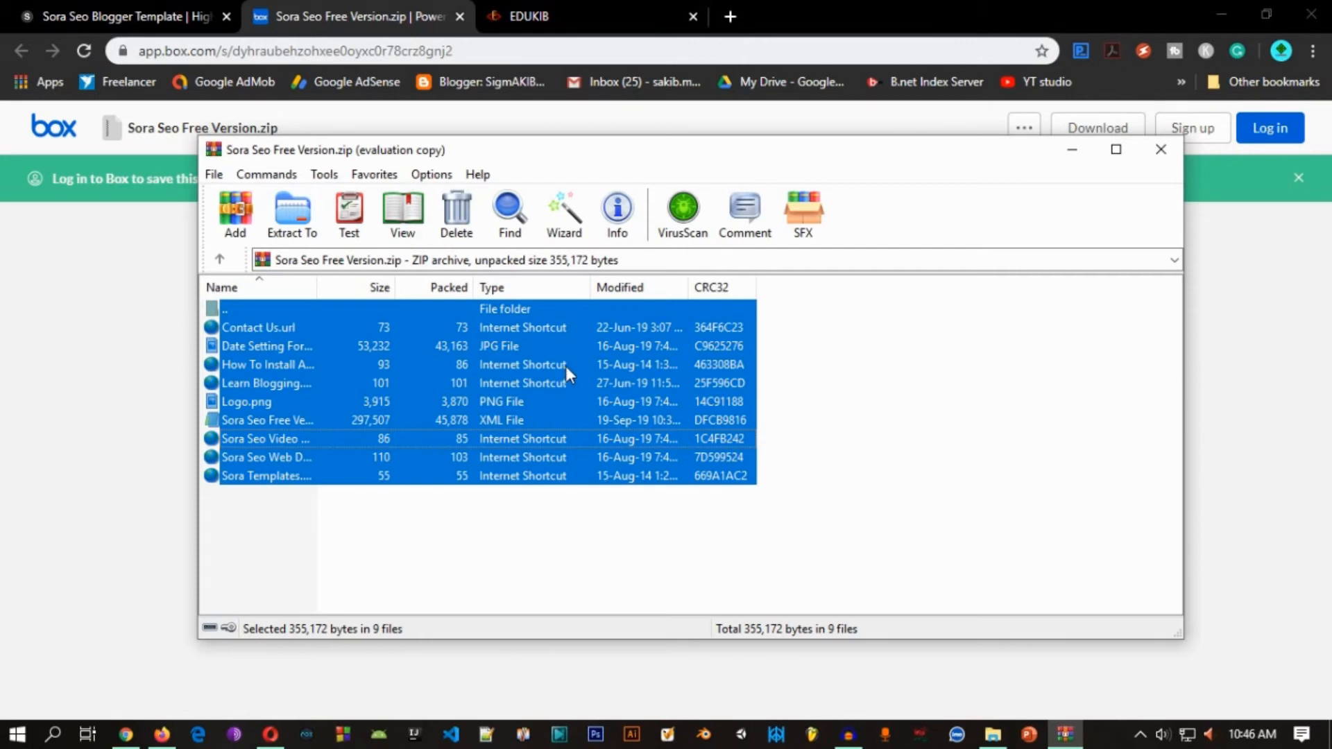
pyautogui.rightClick(456, 361)
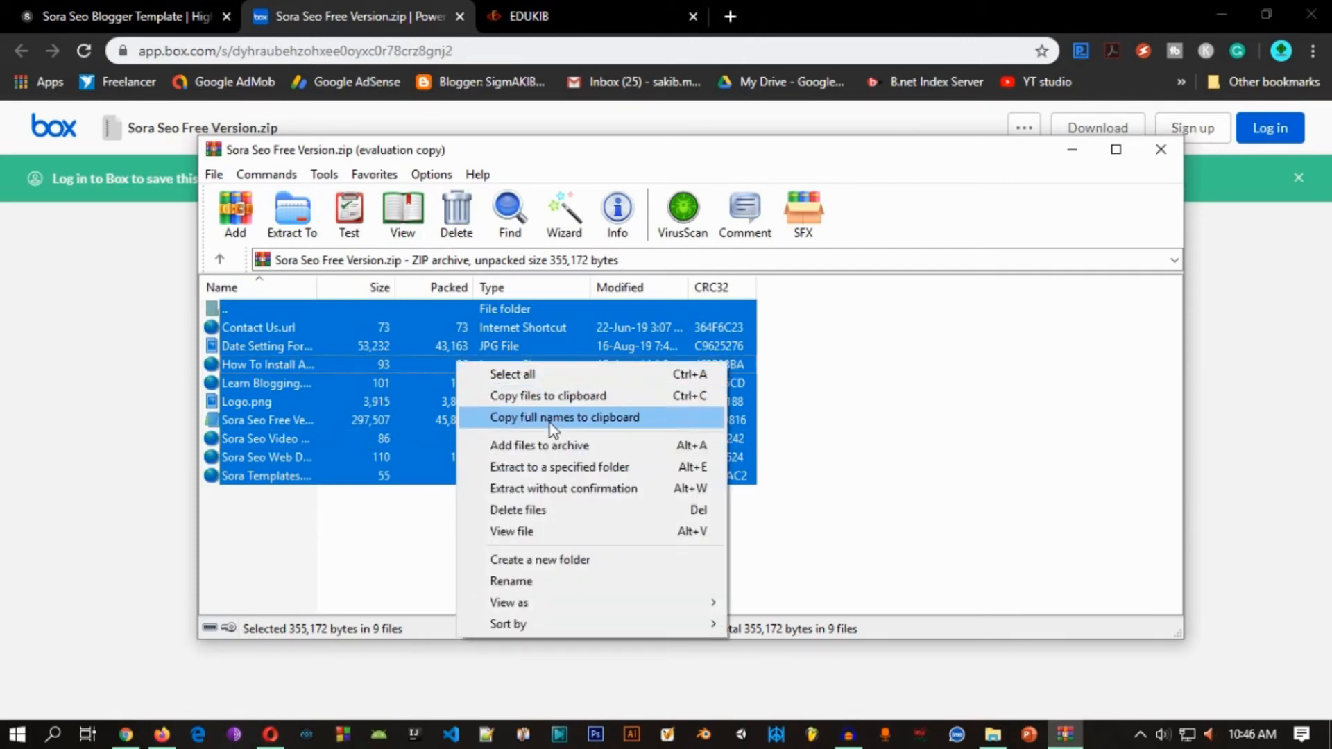
pyautogui.click(660, 473)
pyautogui.scroll(-2, 796, 443)
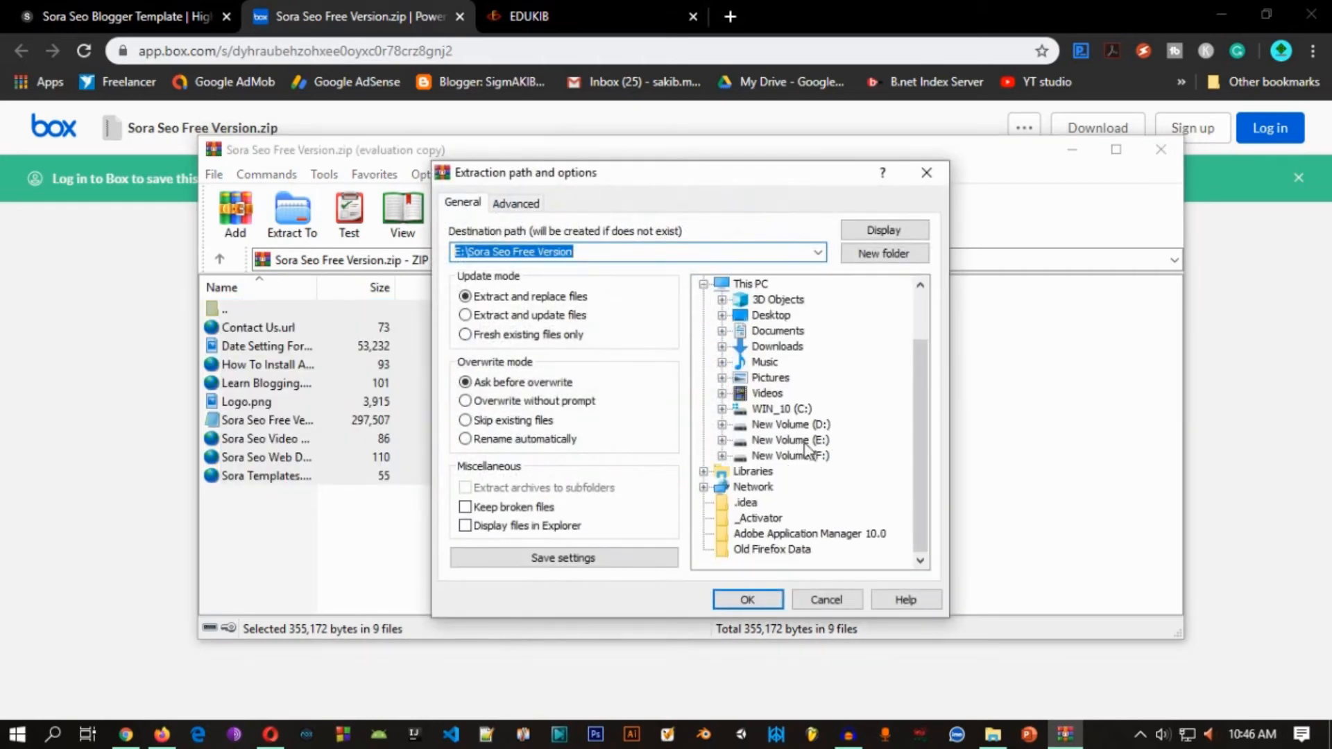
pyautogui.click(722, 439)
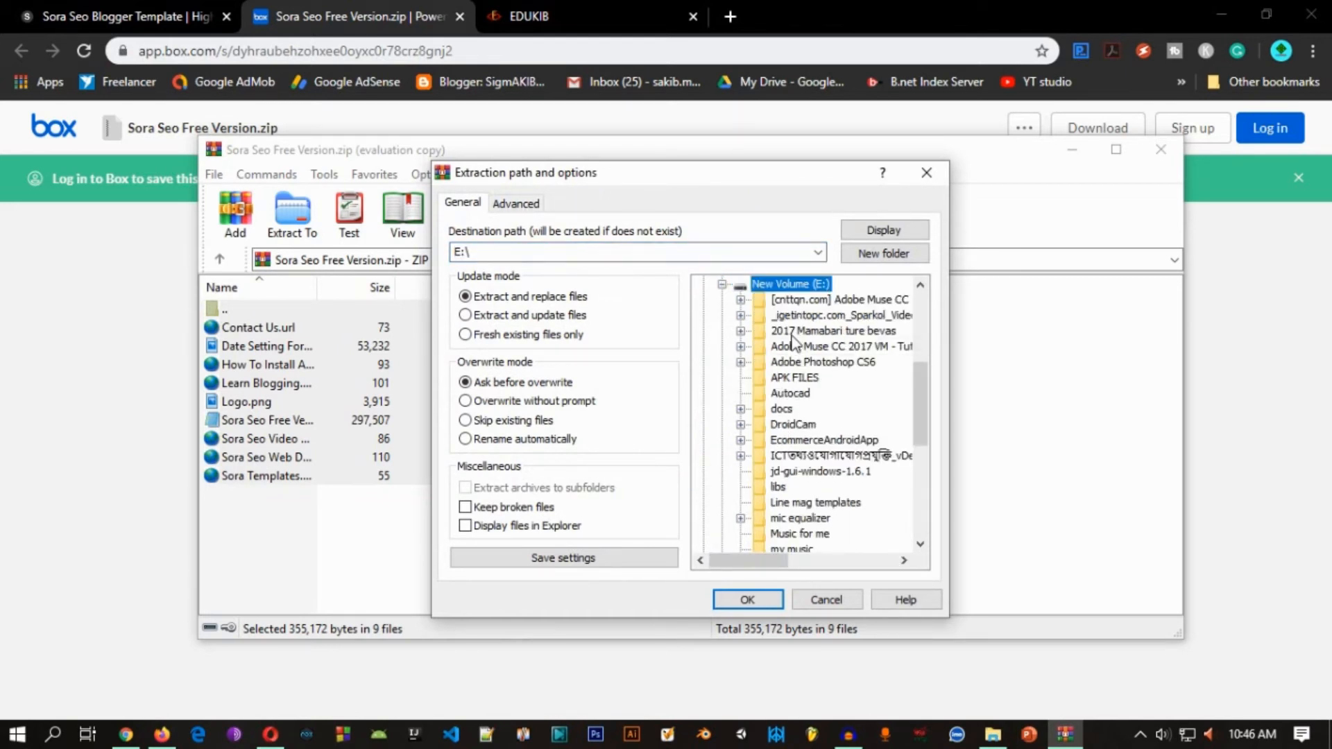
pyautogui.scroll(-1, 793, 351)
pyautogui.scroll(-1, 807, 457)
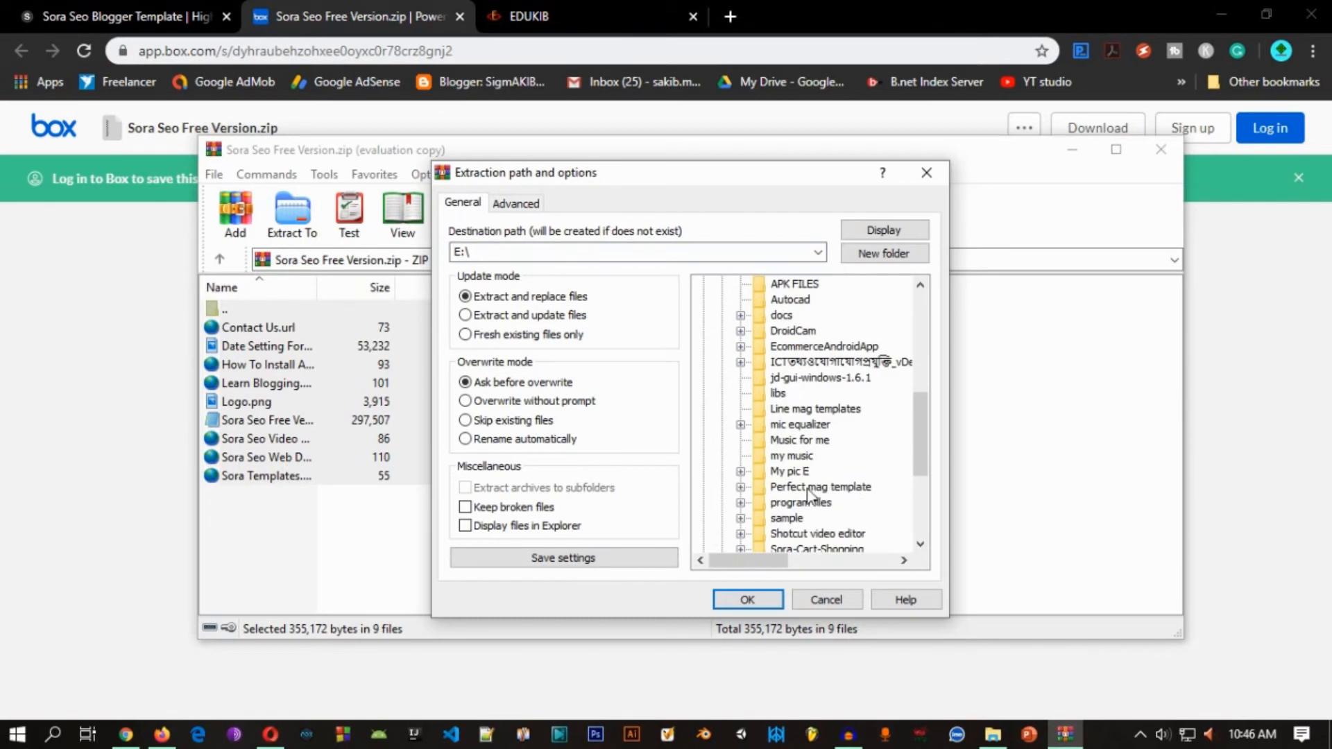
pyautogui.scroll(-1, 804, 531)
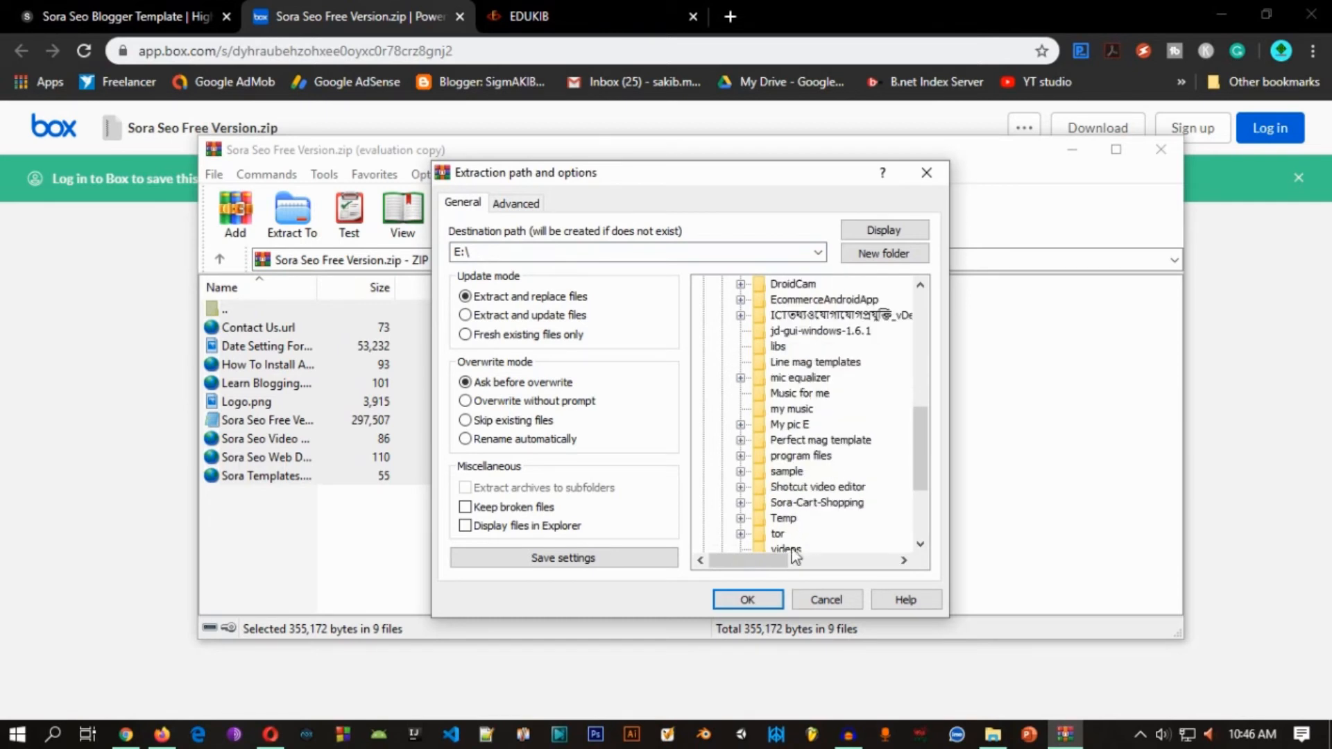
pyautogui.click(813, 503)
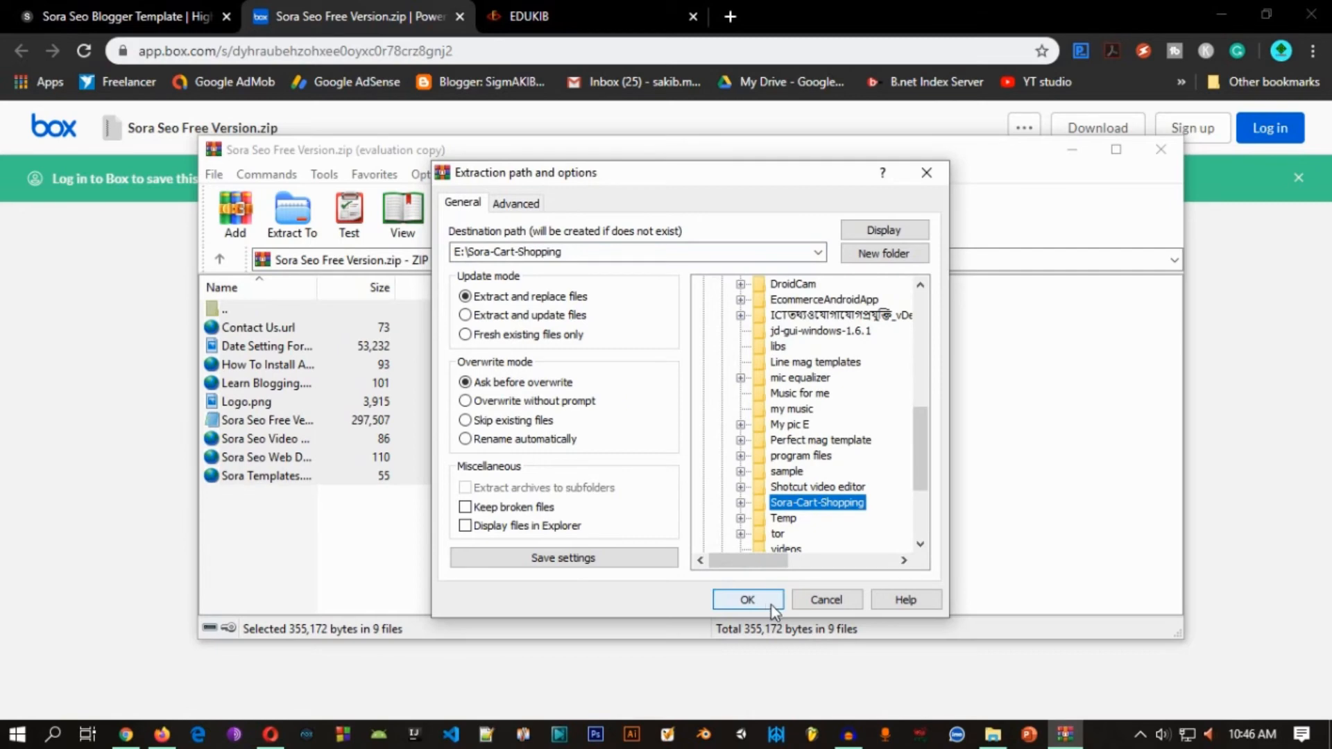
pyautogui.click(836, 602)
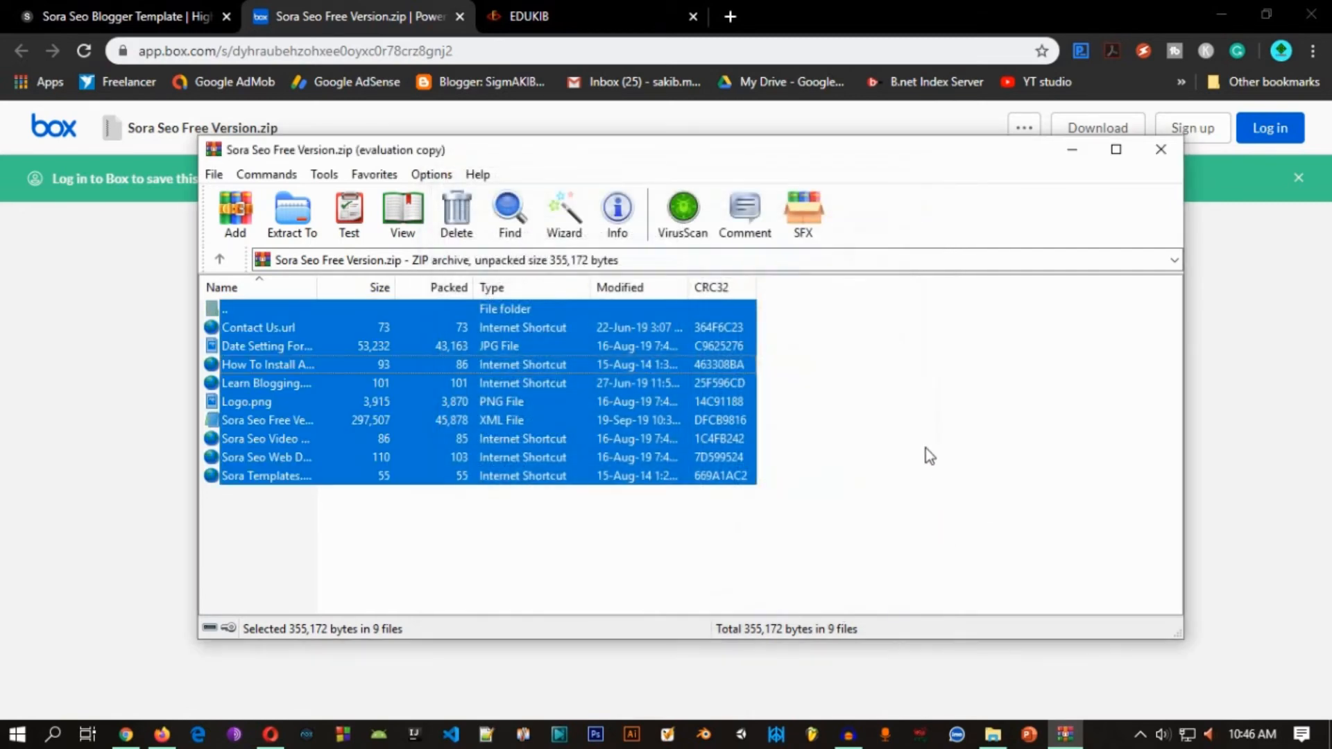
# Step: Close the WinRAR archive, switch to the Test Drive theme page in Firefox and open the theme's Backup / Restore options
pyautogui.click(1161, 150)
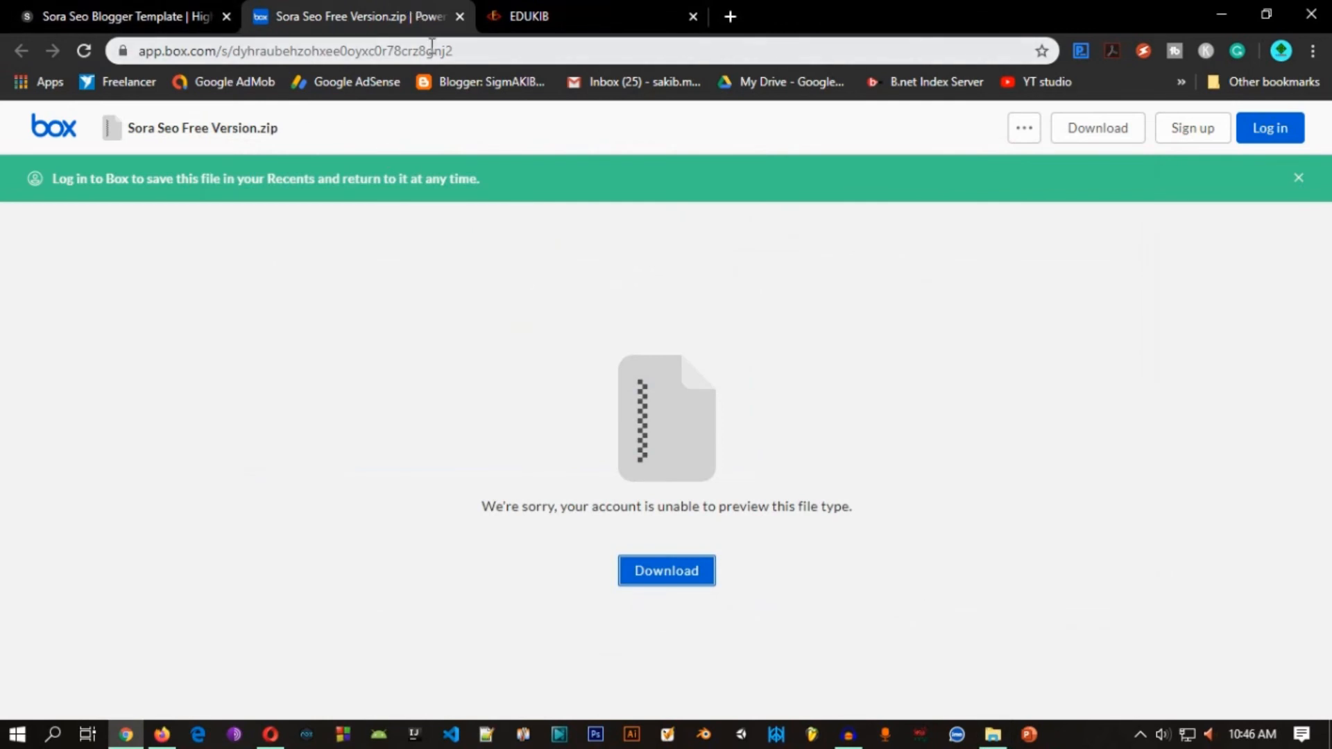
pyautogui.click(162, 734)
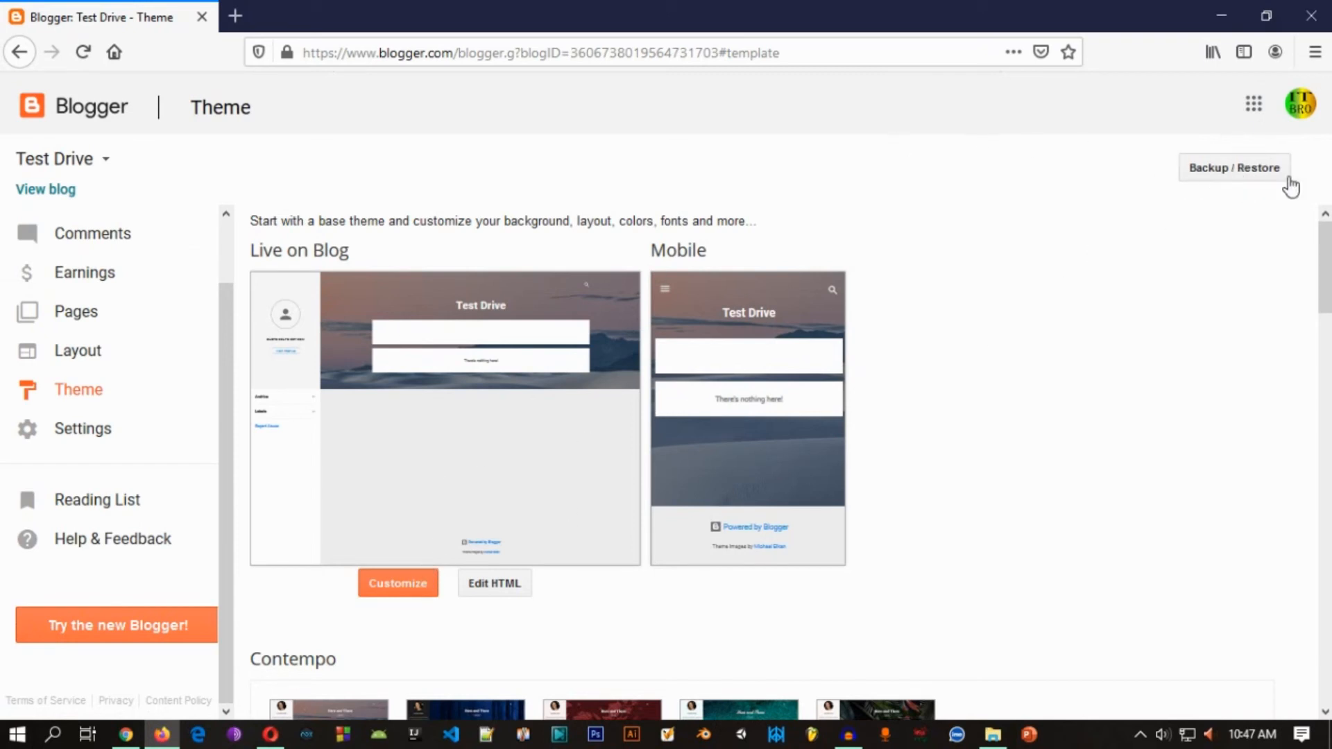
pyautogui.hotkey('ctrl', 'a')
pyautogui.click(1138, 227)
pyautogui.click(1235, 179)
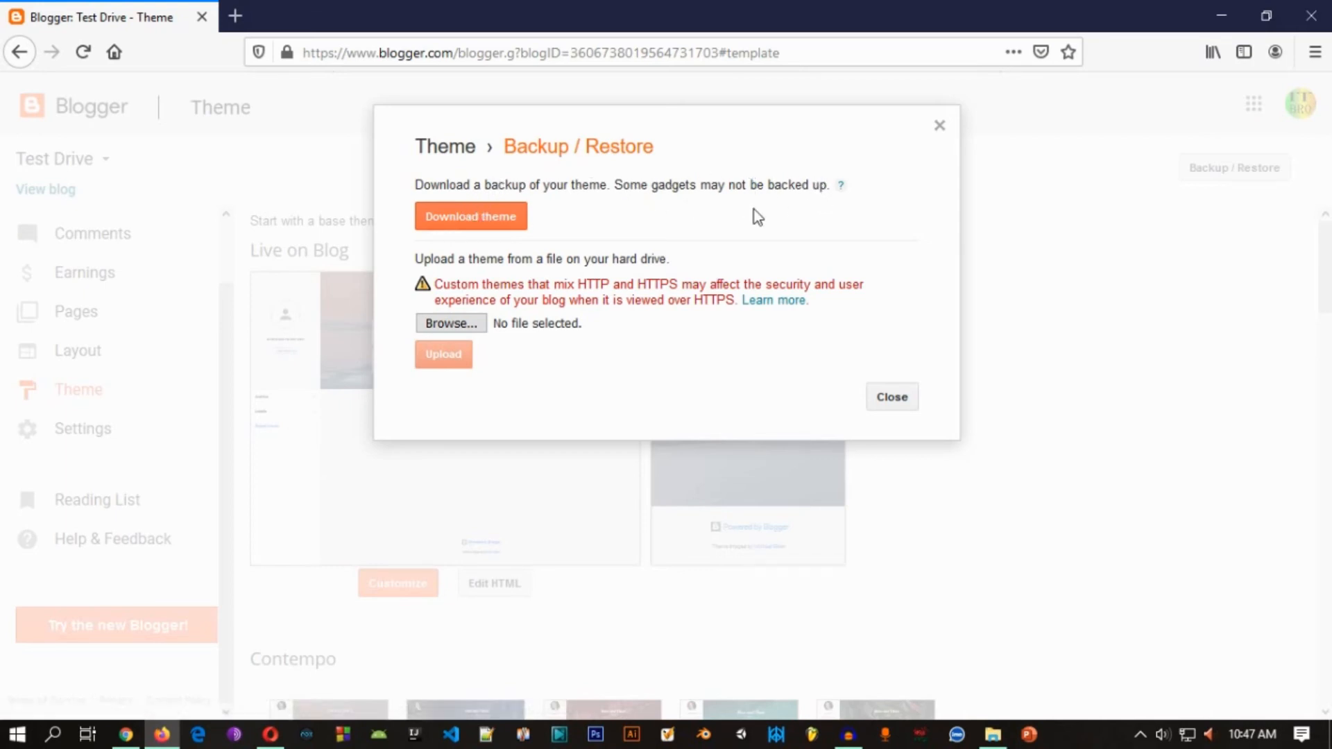
# Step: Upload Sora Seo Free Version.xml from the SORA TEMPLATE folder on drive D: as the blog's theme
pyautogui.click(451, 323)
pyautogui.scroll(-1, 104, 201)
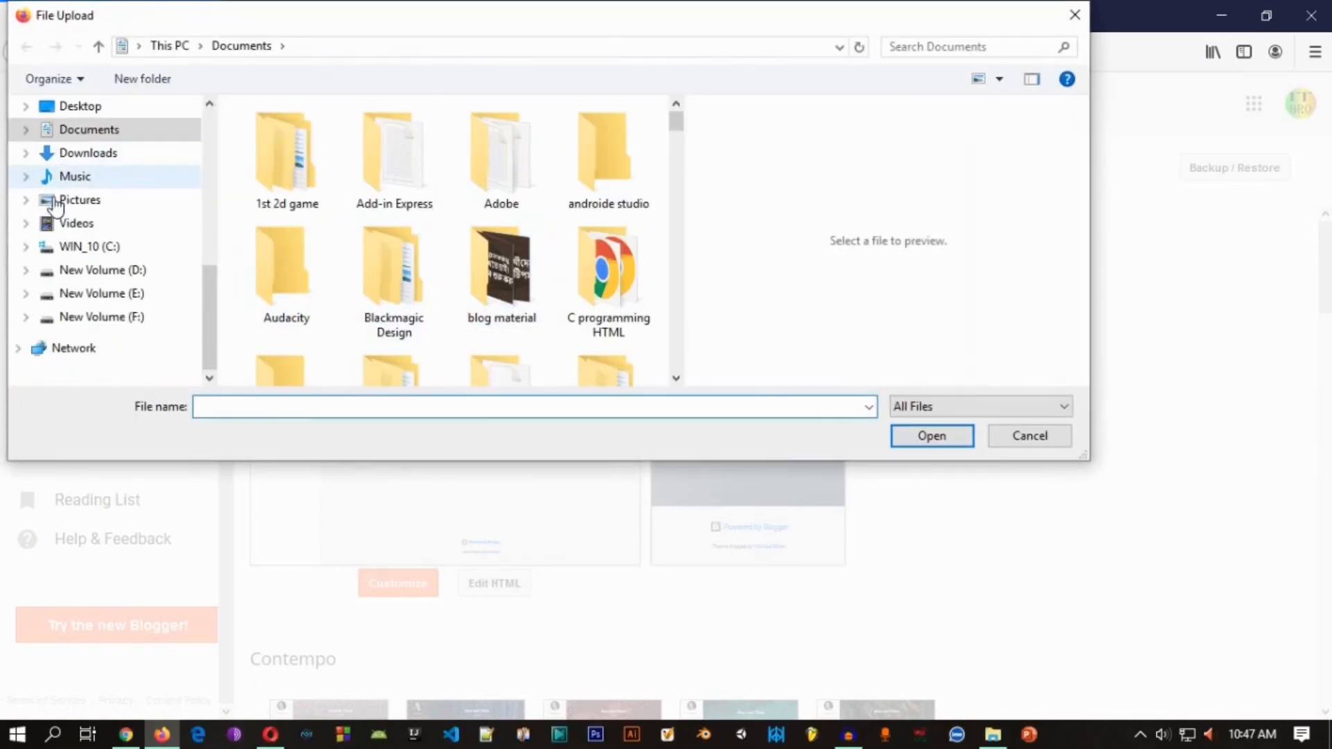
pyautogui.click(139, 294)
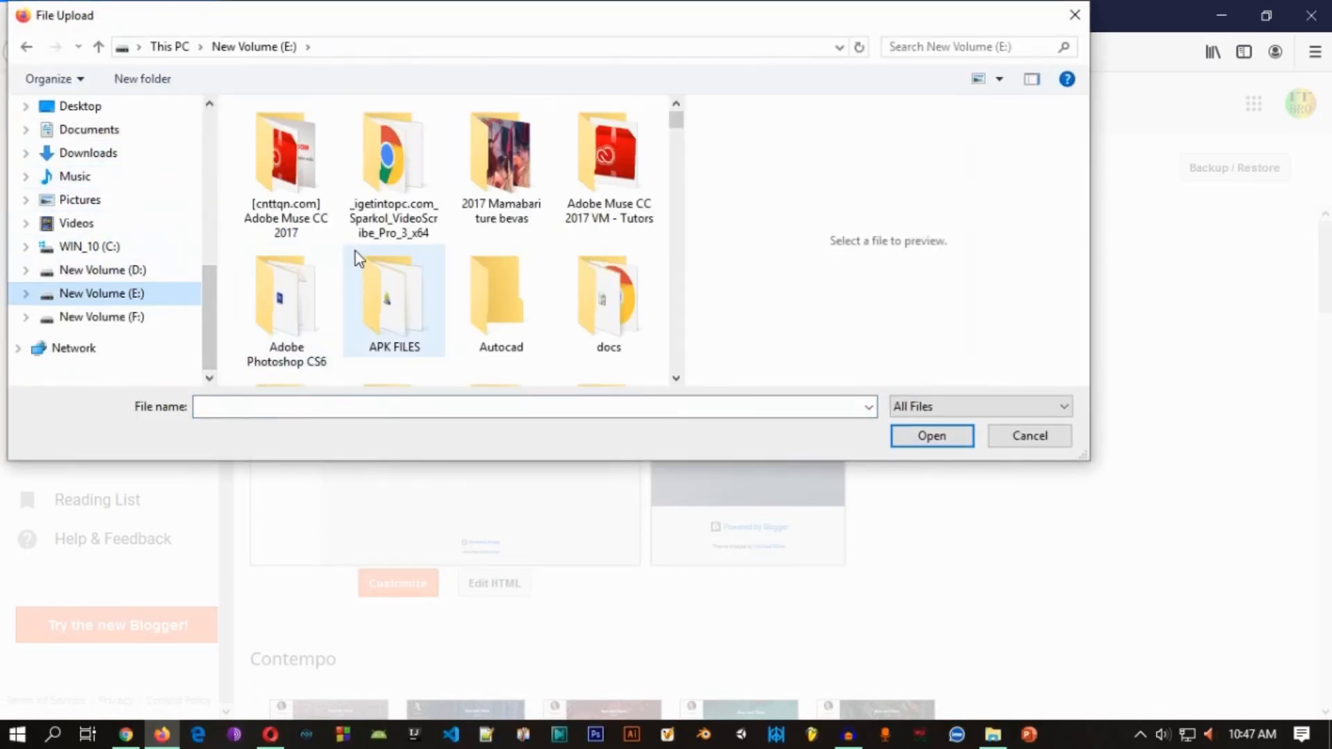
pyautogui.scroll(-1, 357, 251)
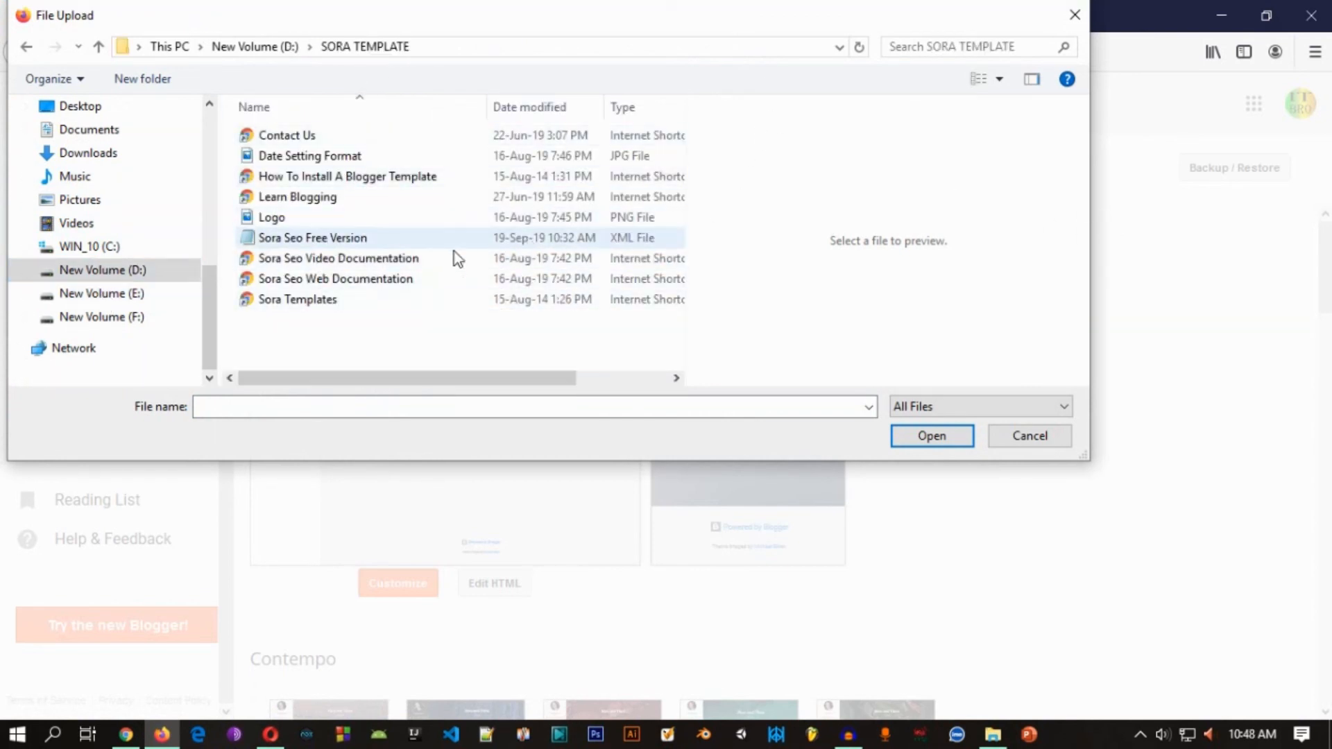
pyautogui.click(276, 240)
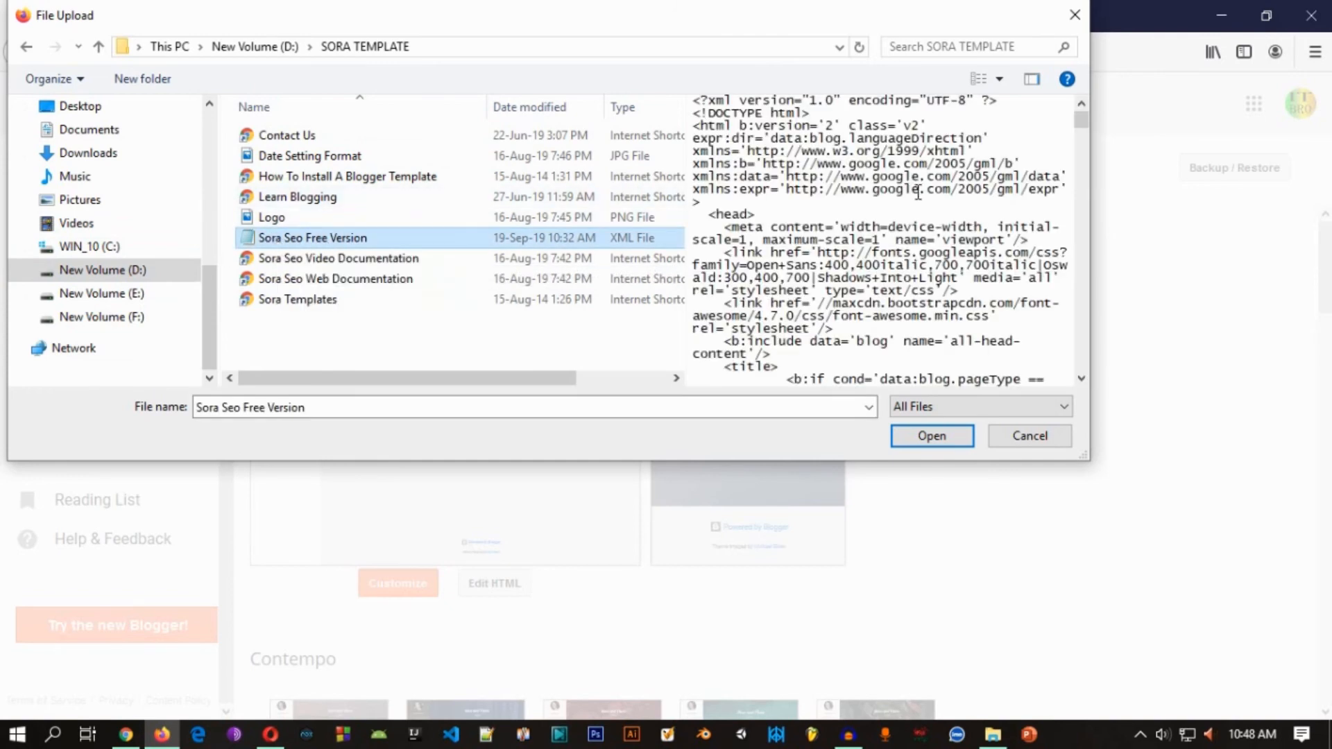
pyautogui.click(396, 244)
pyautogui.click(559, 223)
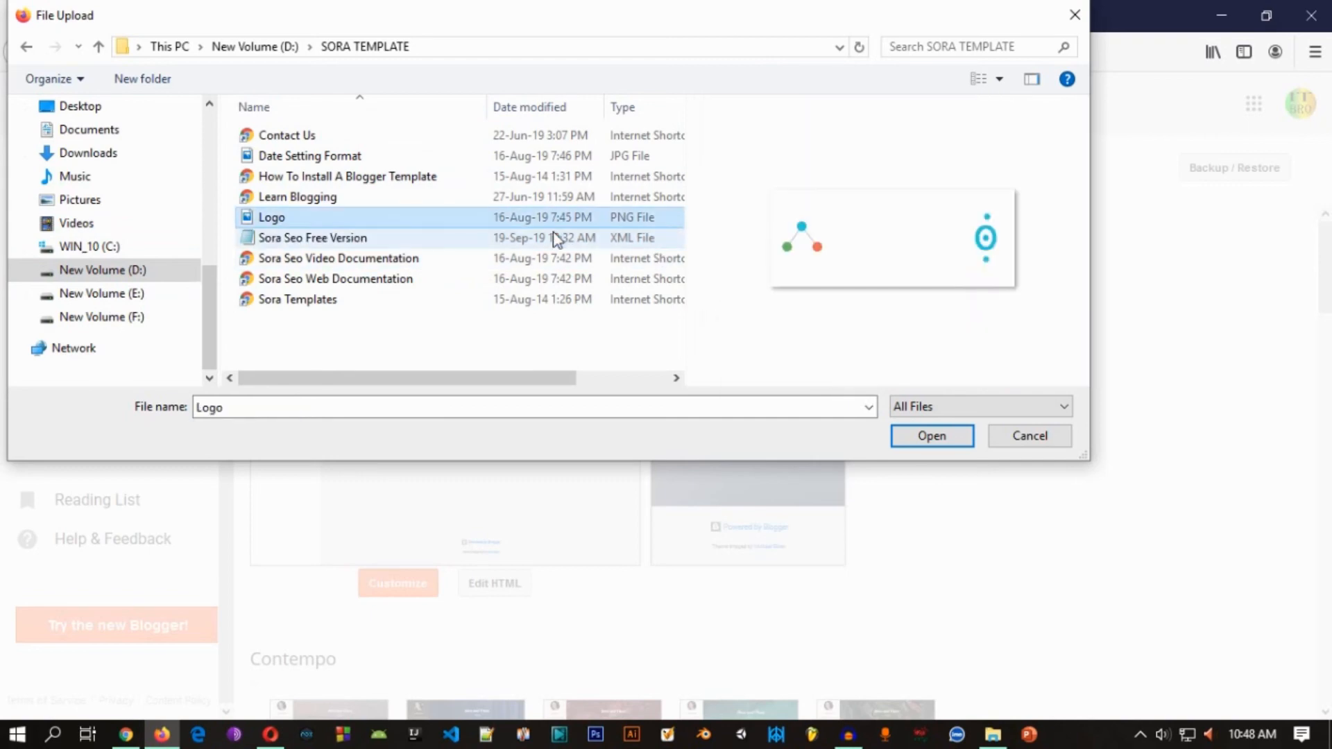
pyautogui.click(524, 243)
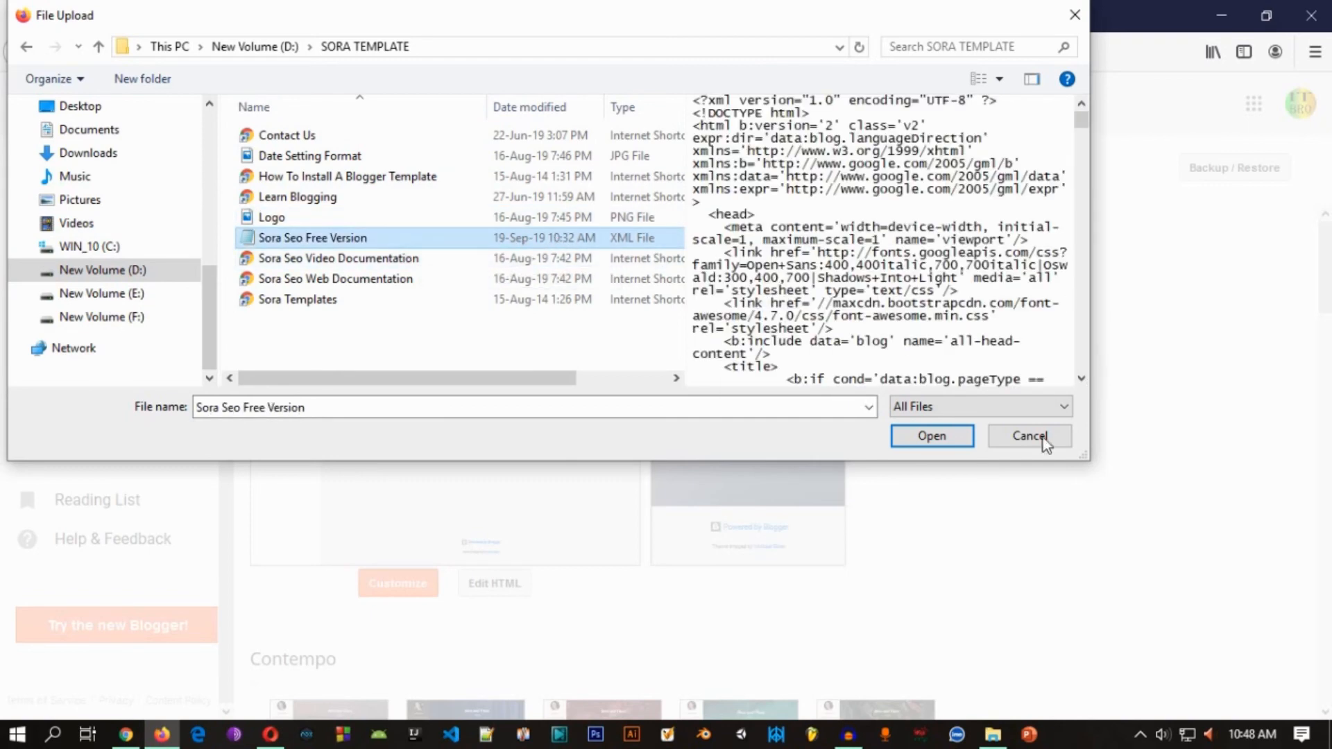
pyautogui.click(927, 444)
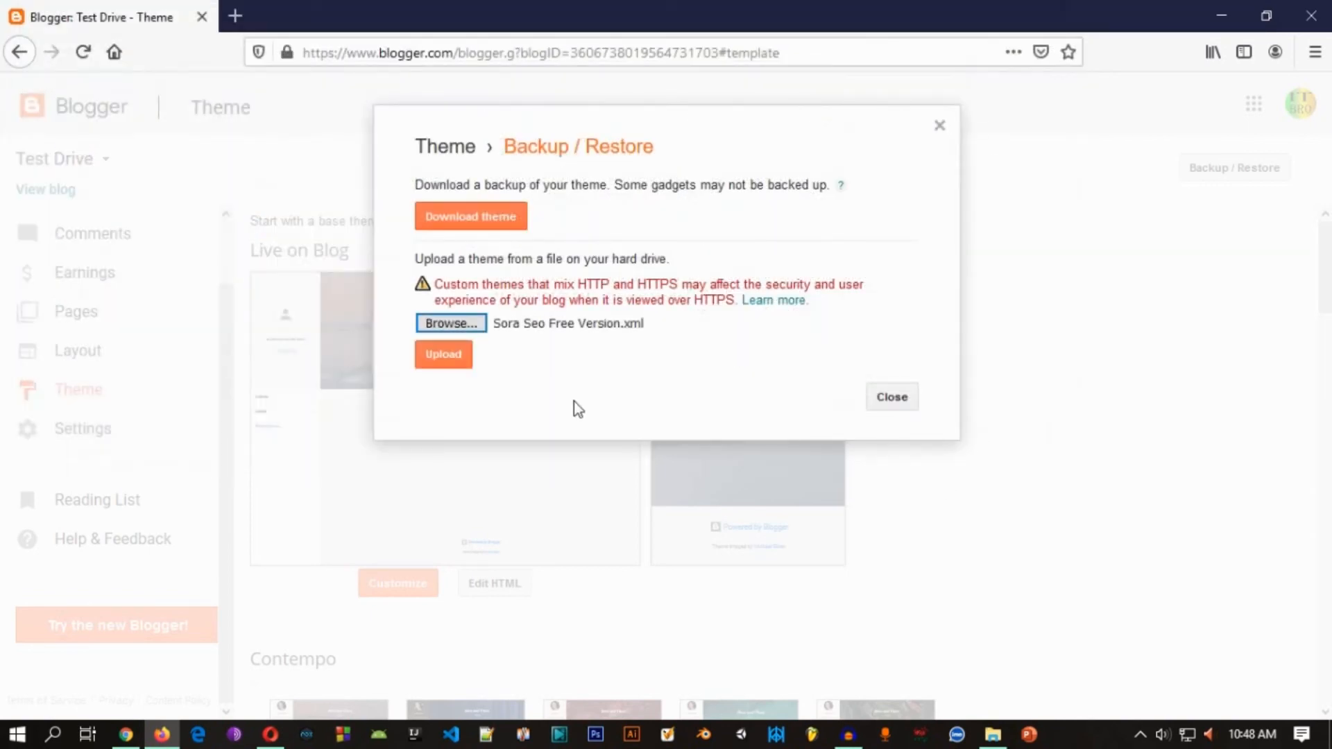
pyautogui.click(447, 357)
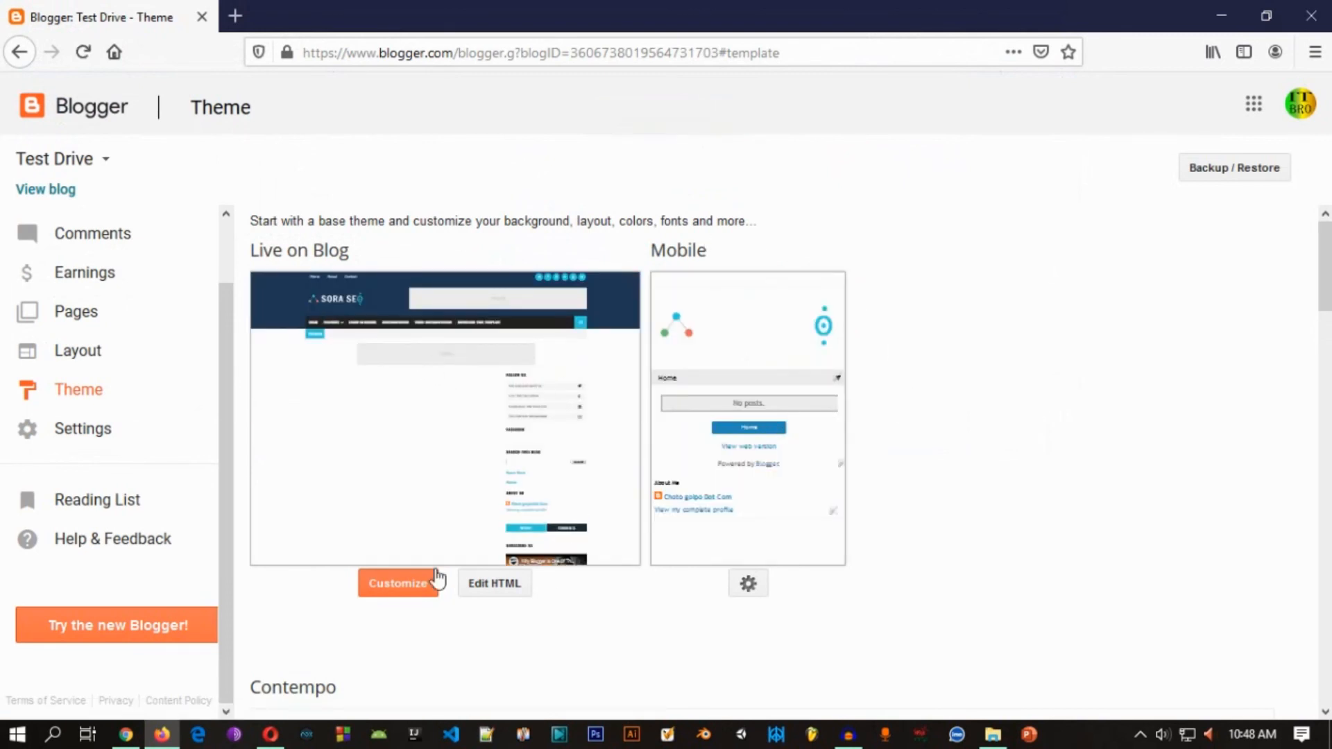
# Step: Review the uploaded theme's live and mobile previews, and open the live blog to check its header and navigation menu
pyautogui.scroll(-1, 546, 409)
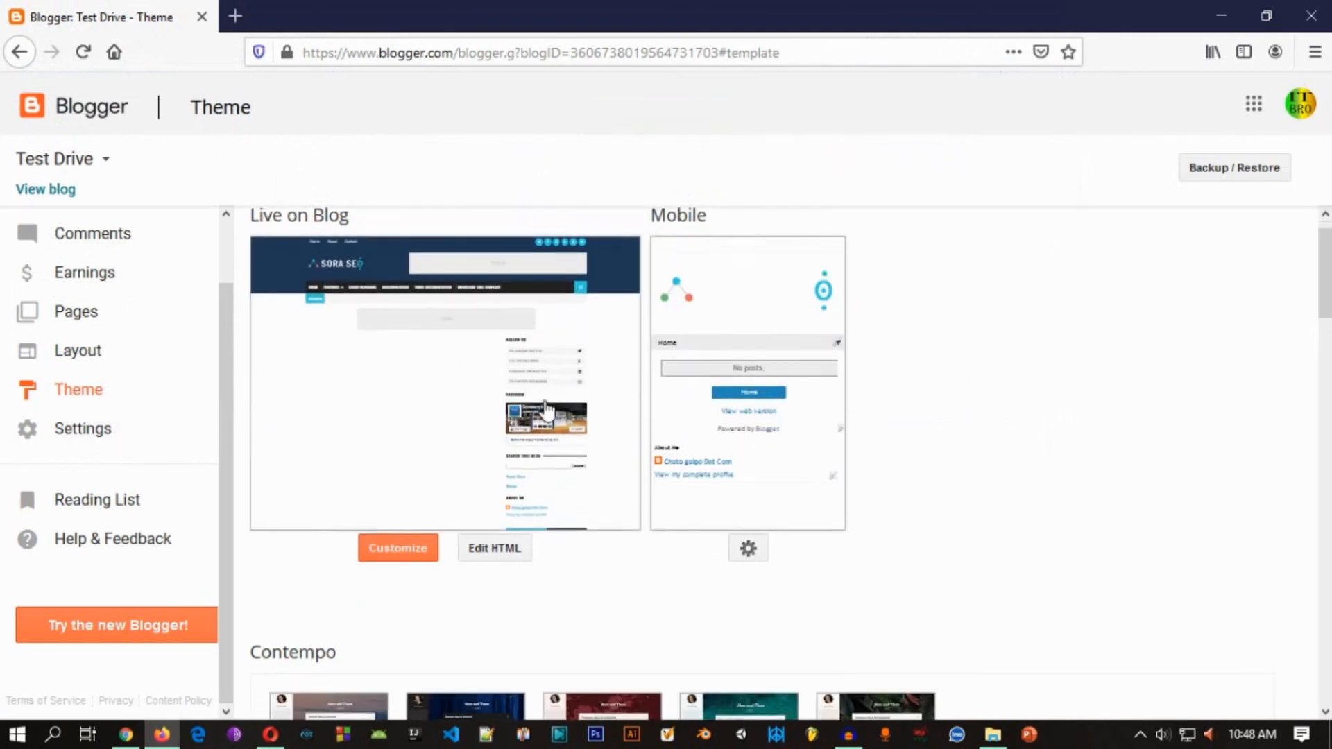
pyautogui.scroll(-1, 547, 409)
pyautogui.scroll(2, 505, 425)
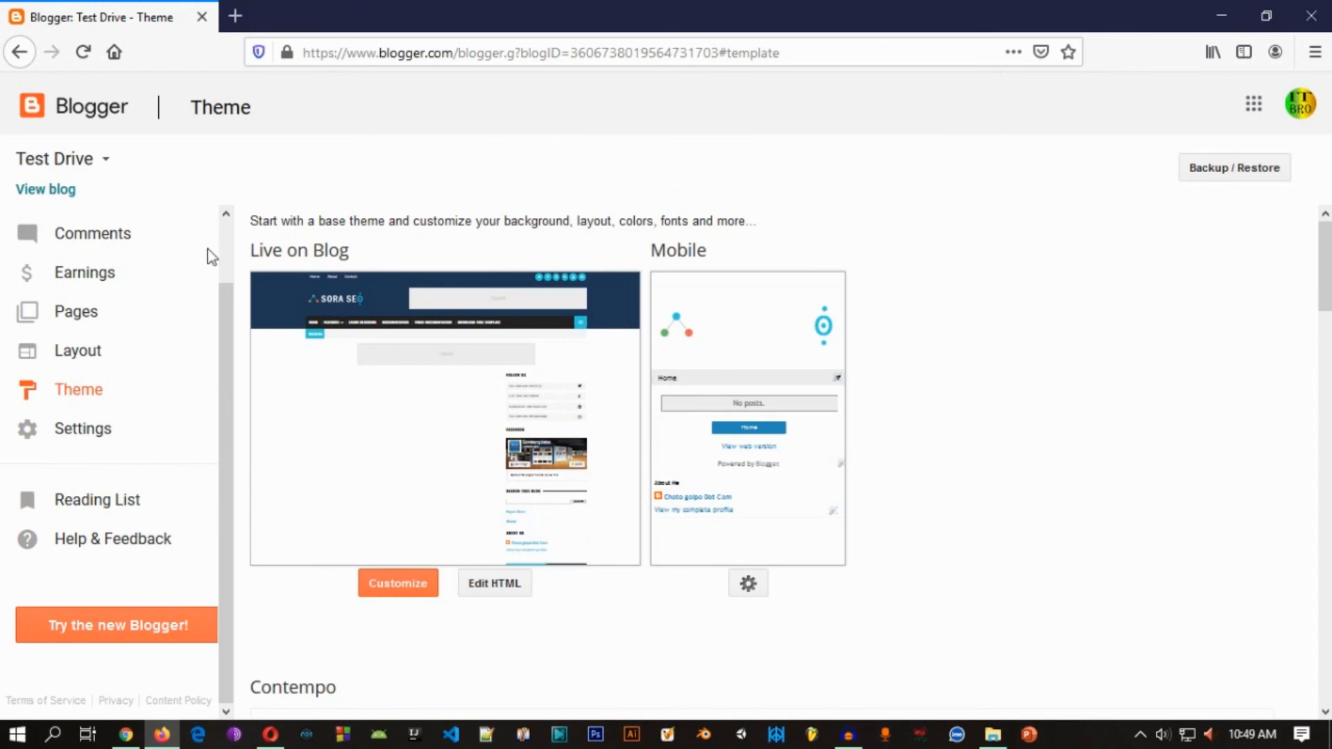
pyautogui.scroll(2, 80, 248)
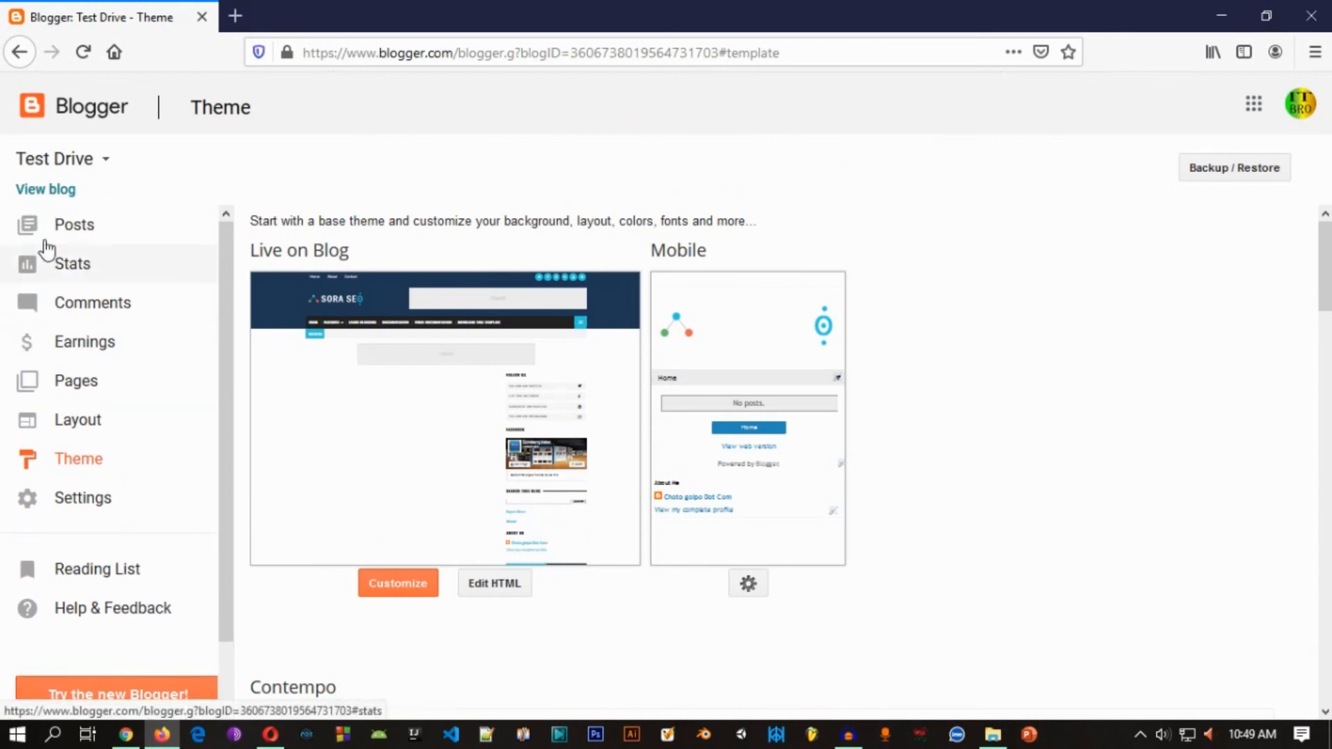
pyautogui.click(48, 194)
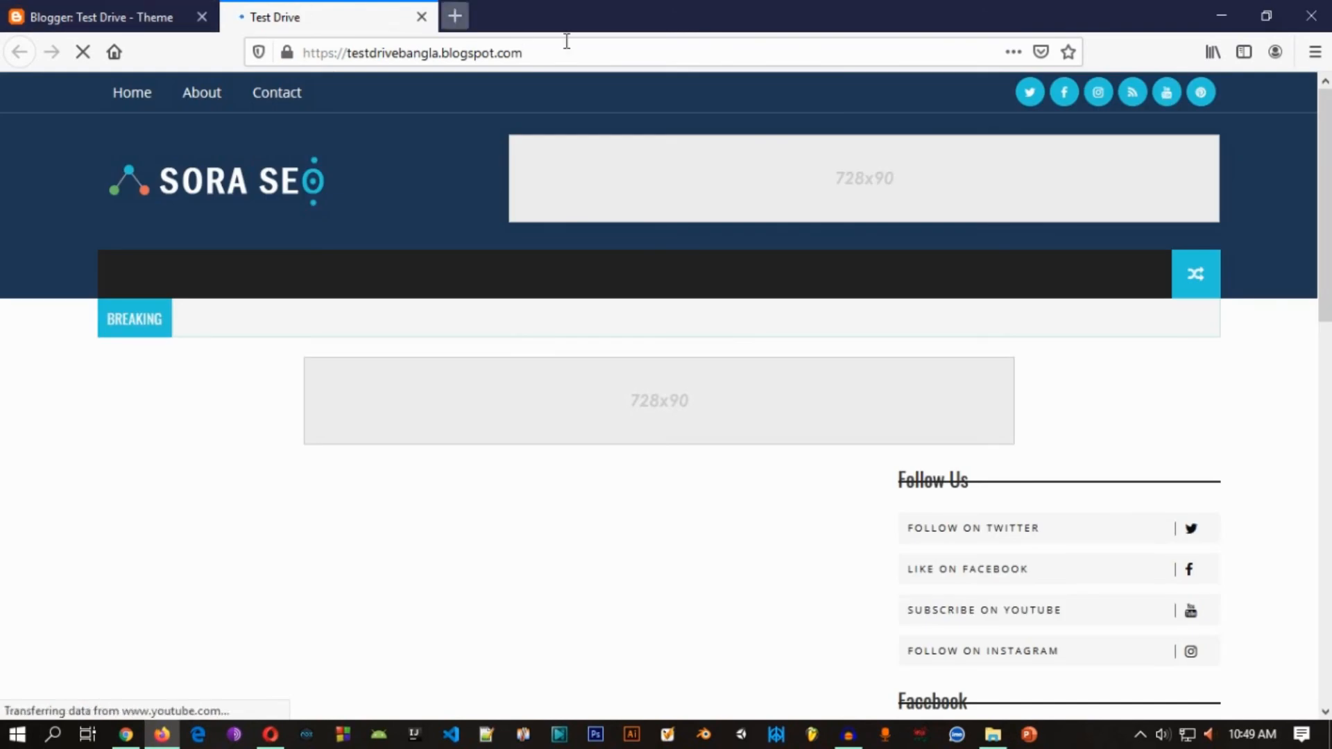
pyautogui.scroll(-8, 634, 167)
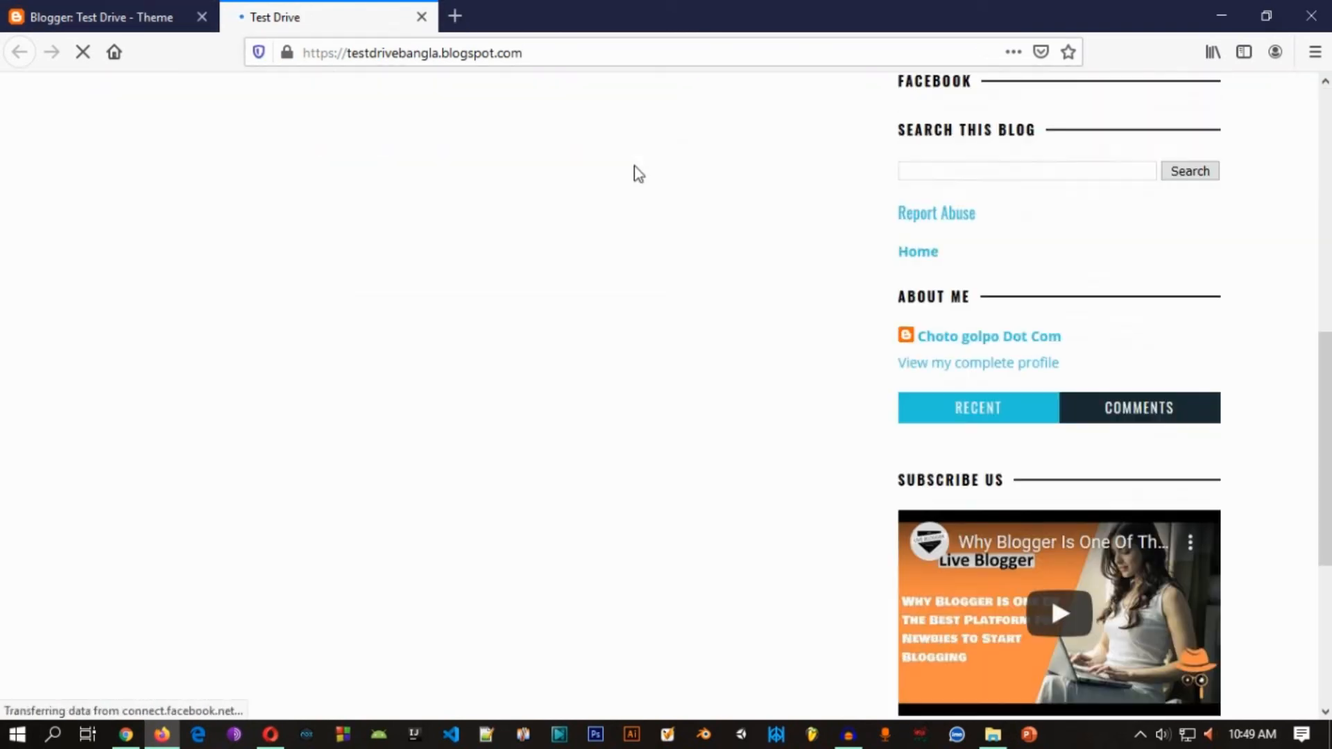
pyautogui.scroll(8, 634, 166)
pyautogui.moveTo(201, 274)
pyautogui.moveTo(215, 316)
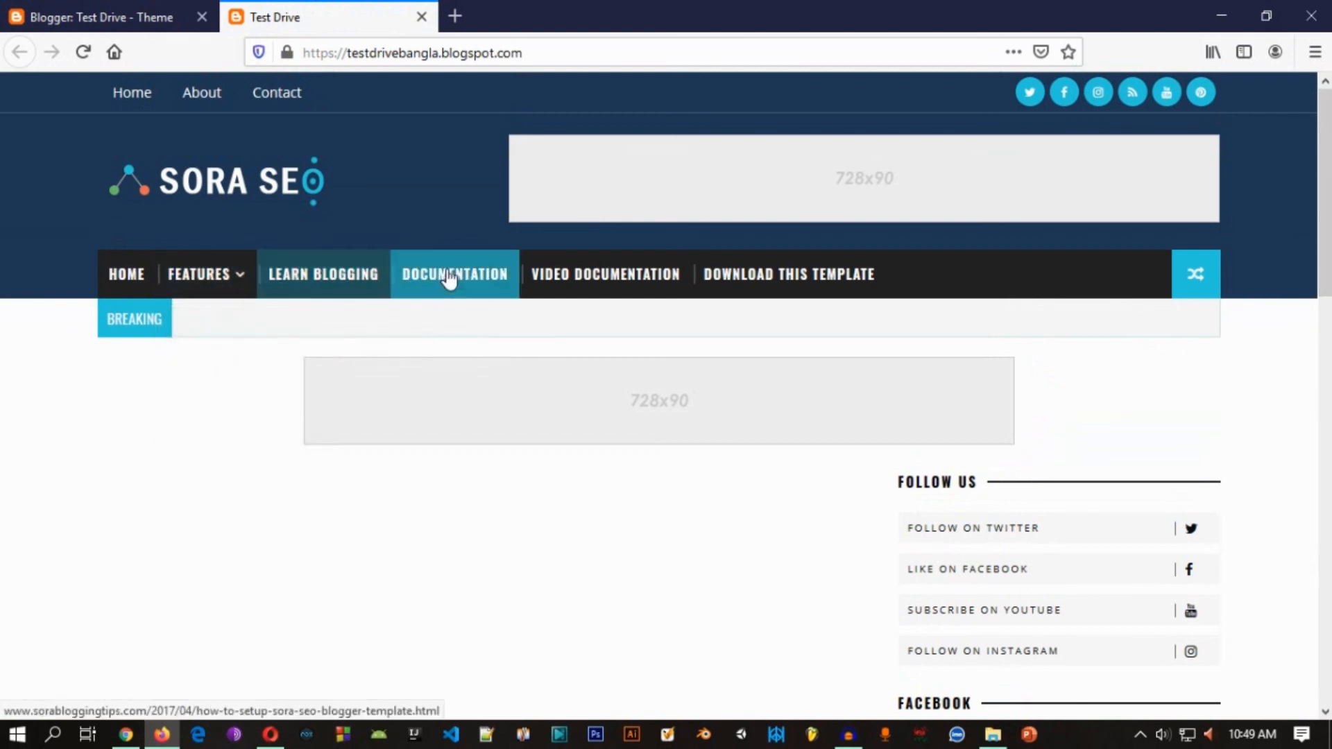
# Step: Examine the live blog's sidebar widgets, ad placeholders and footer
pyautogui.scroll(-3, 900, 556)
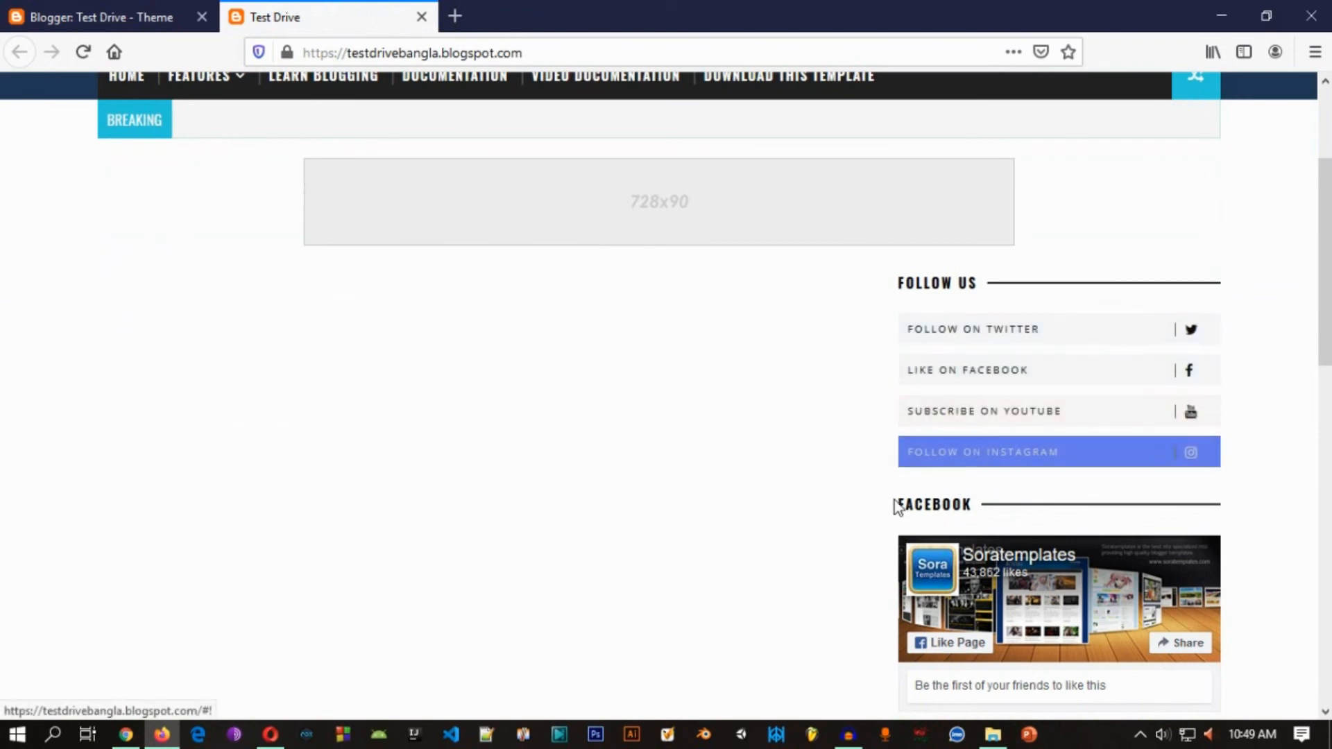
pyautogui.scroll(-9, 888, 505)
pyautogui.scroll(-6, 912, 377)
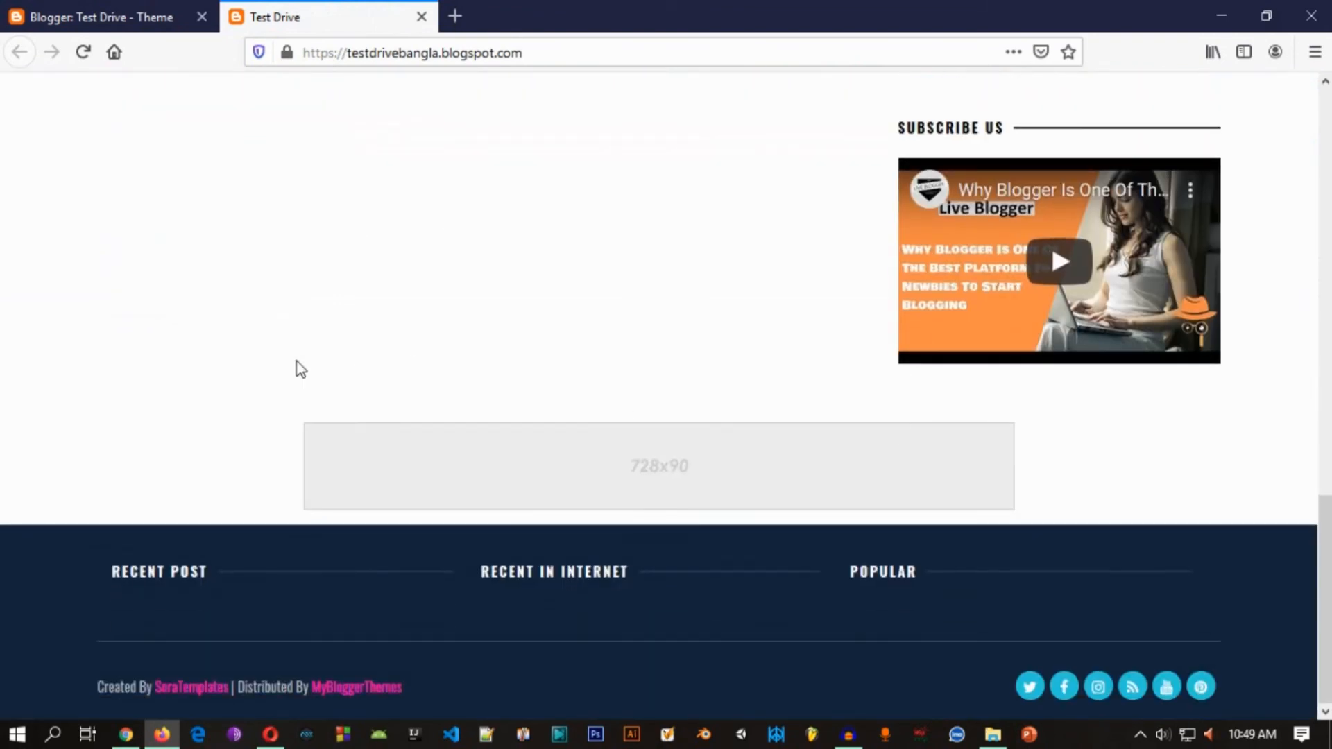
pyautogui.scroll(7, 419, 302)
pyautogui.scroll(-4, 418, 294)
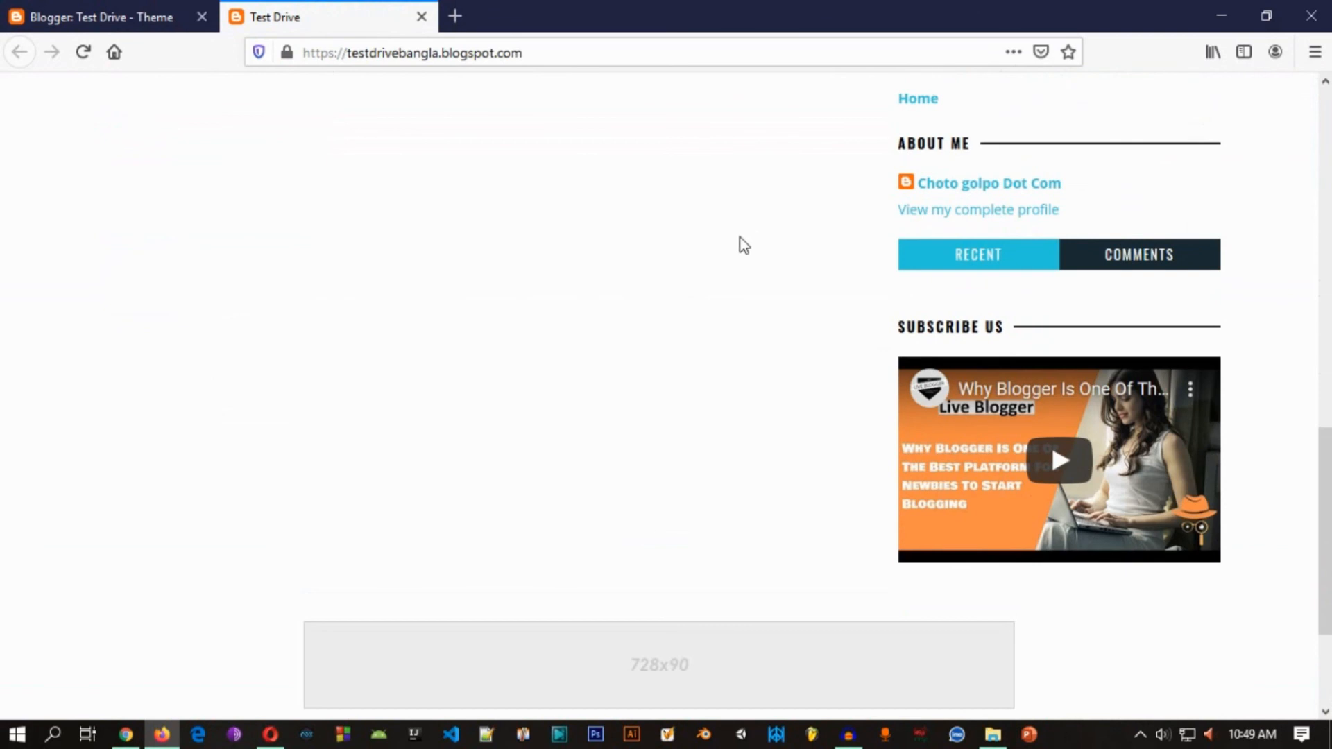
pyautogui.moveTo(915, 328); pyautogui.dragTo(829, 393)
pyautogui.click(840, 347)
pyautogui.scroll(3, 838, 320)
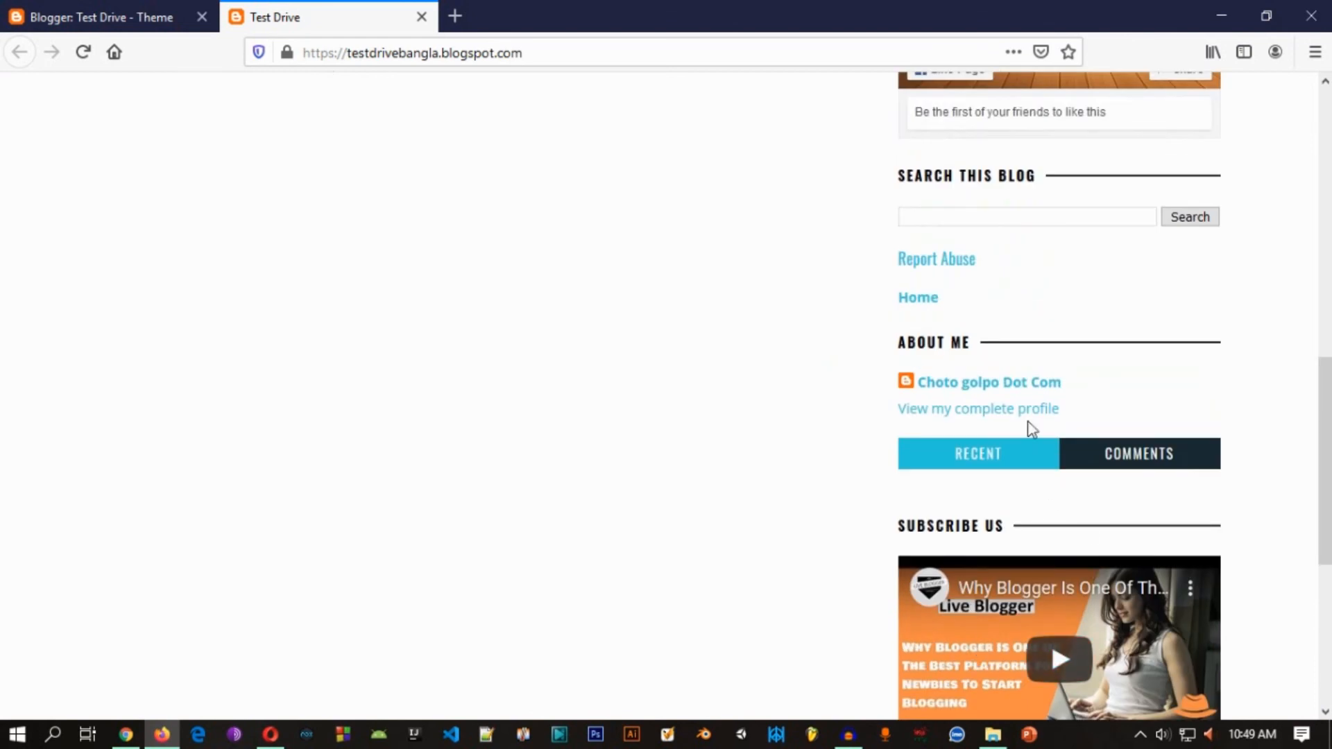
pyautogui.scroll(3, 1020, 402)
pyautogui.scroll(7, 601, 357)
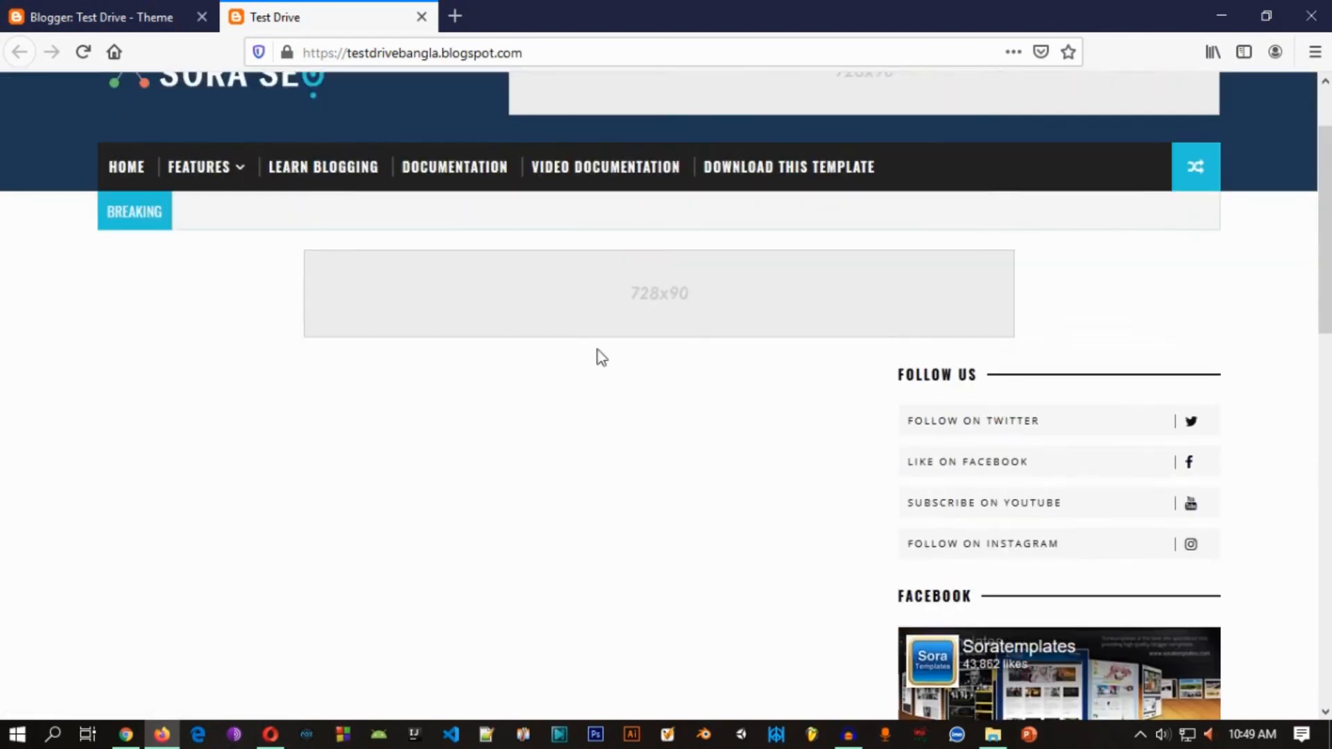
pyautogui.scroll(2, 601, 357)
# Step: Open the Test Drive blog's post list in Blogger and compare it with the live blog's content area and sidebar
pyautogui.hotkey('ctrl', 'Tab')
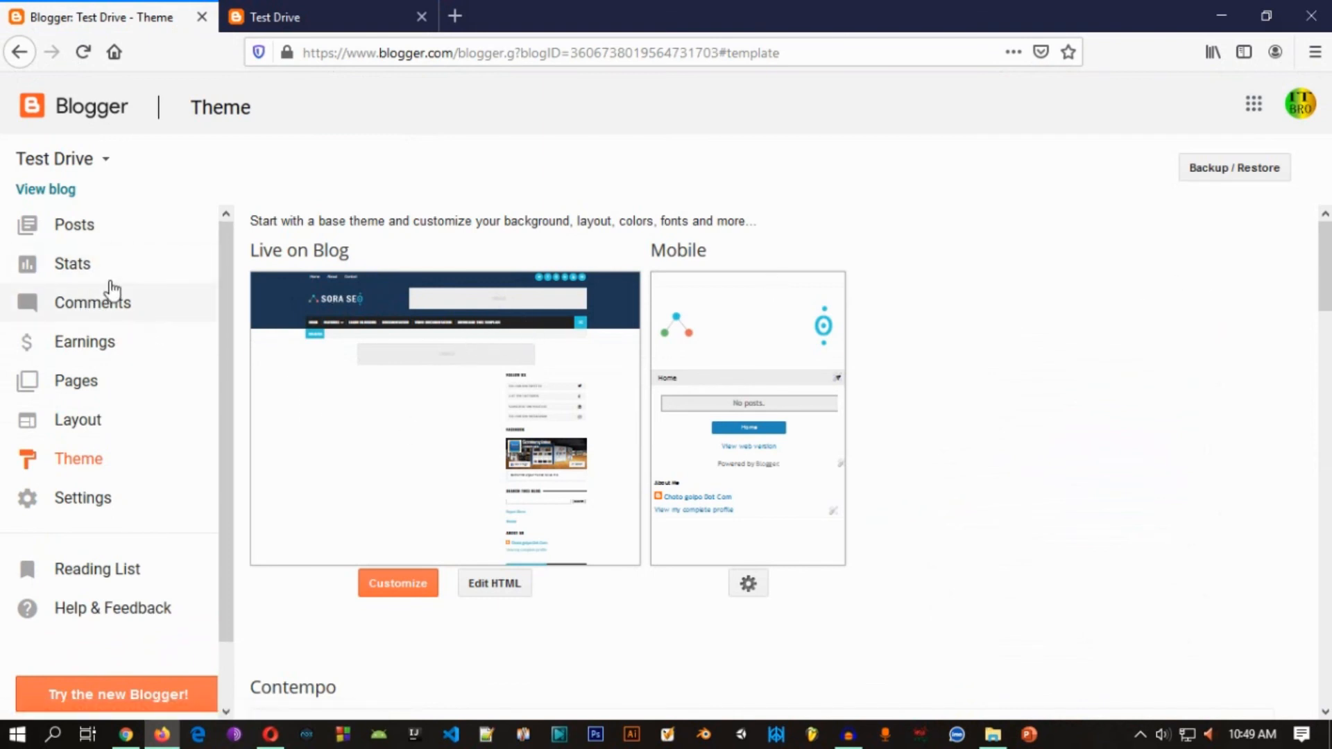
pyautogui.click(85, 231)
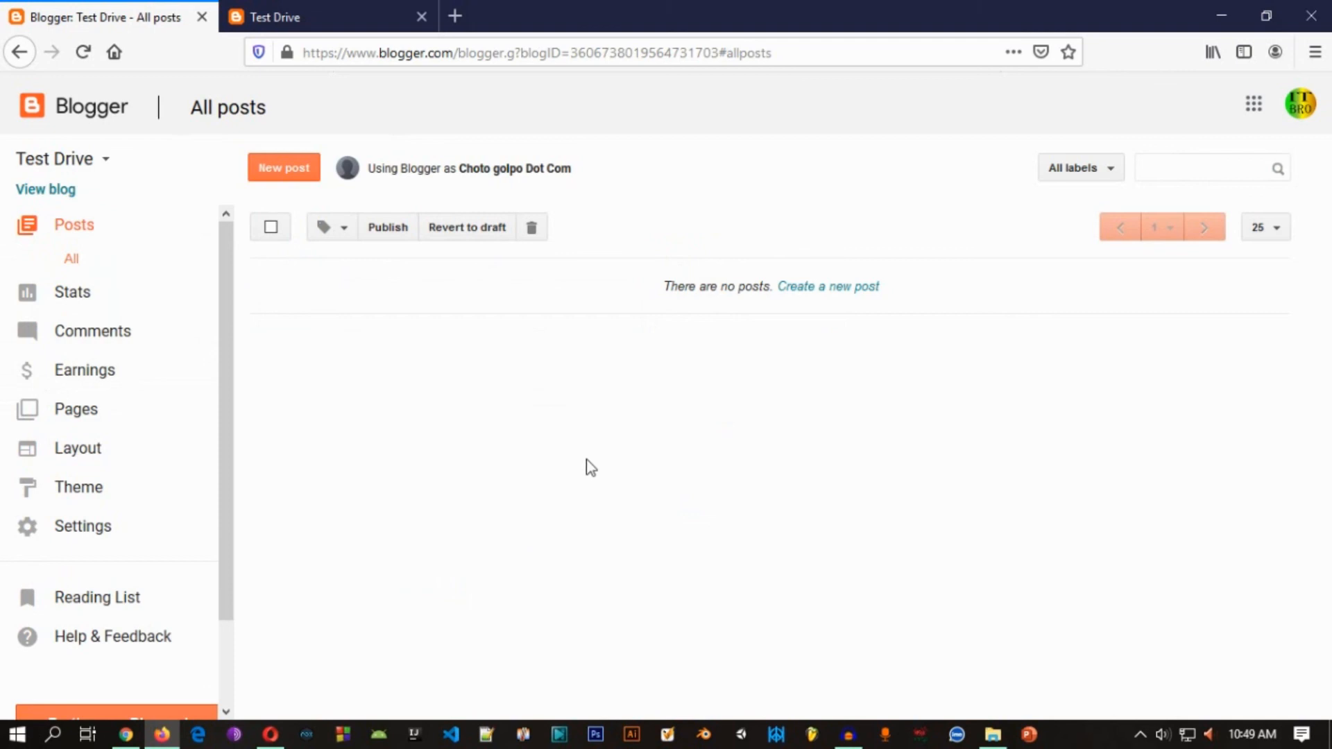
pyautogui.click(326, 15)
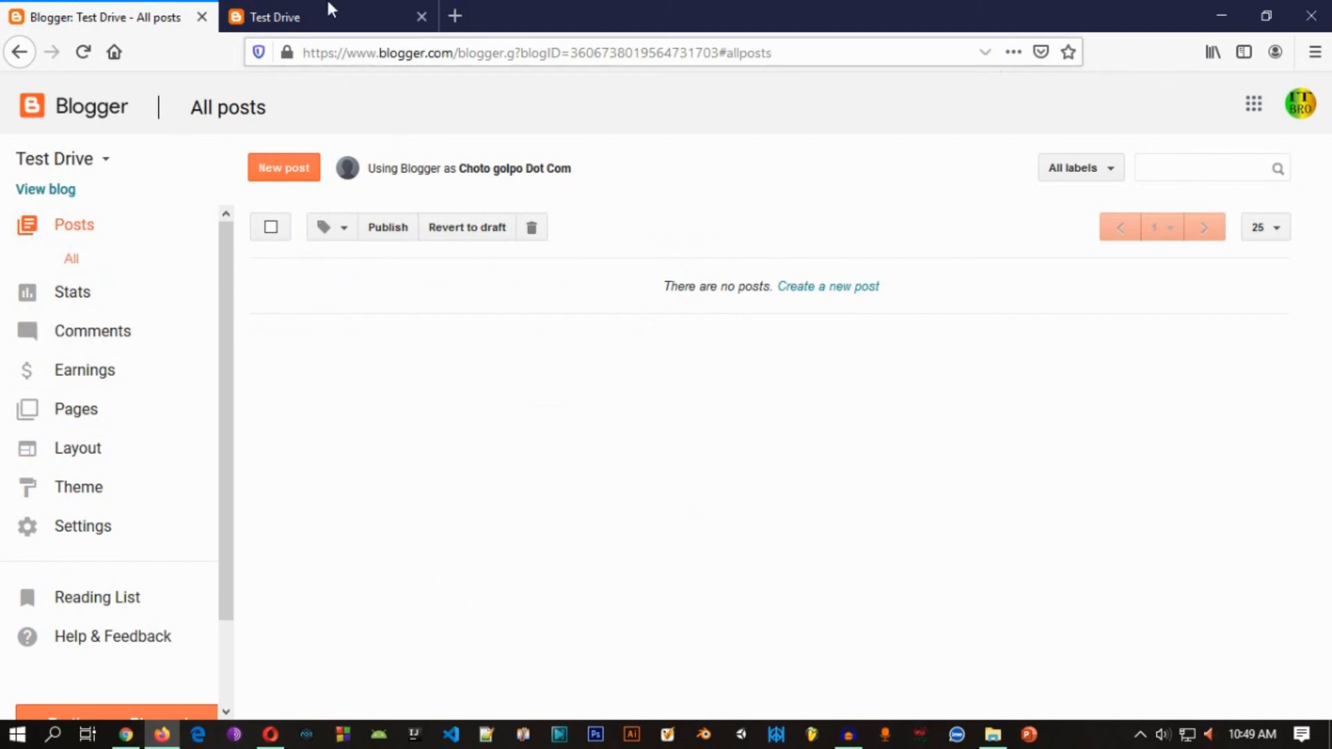
pyautogui.scroll(-8, 761, 472)
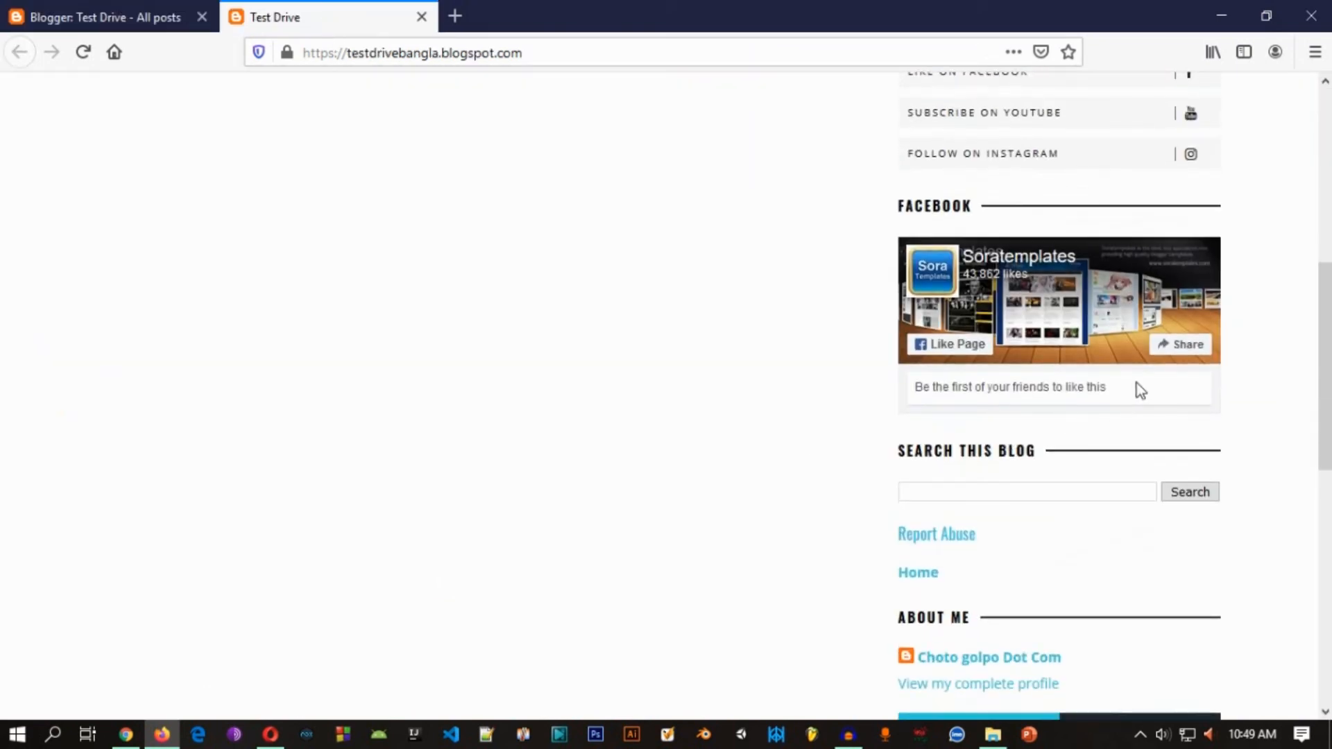
pyautogui.scroll(-4, 1103, 395)
pyautogui.scroll(4, 711, 262)
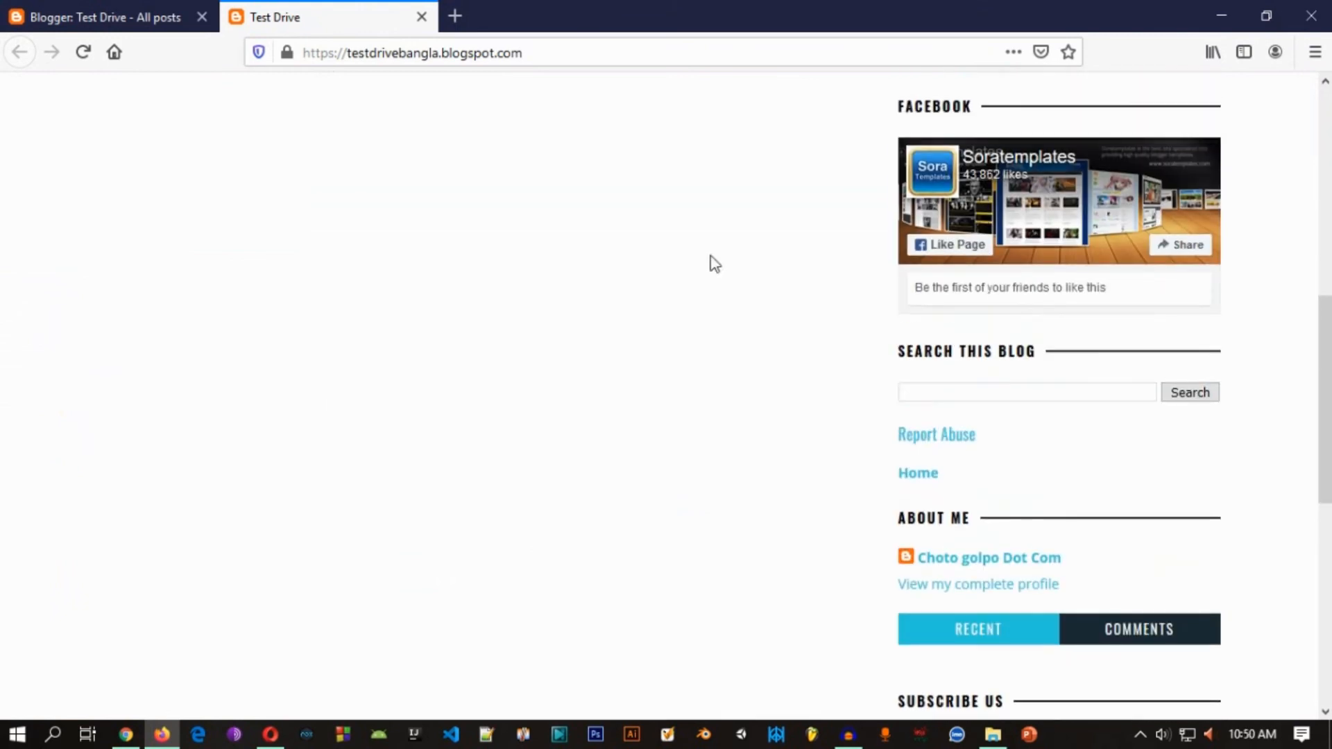
pyautogui.scroll(7, 738, 375)
pyautogui.scroll(2, 630, 367)
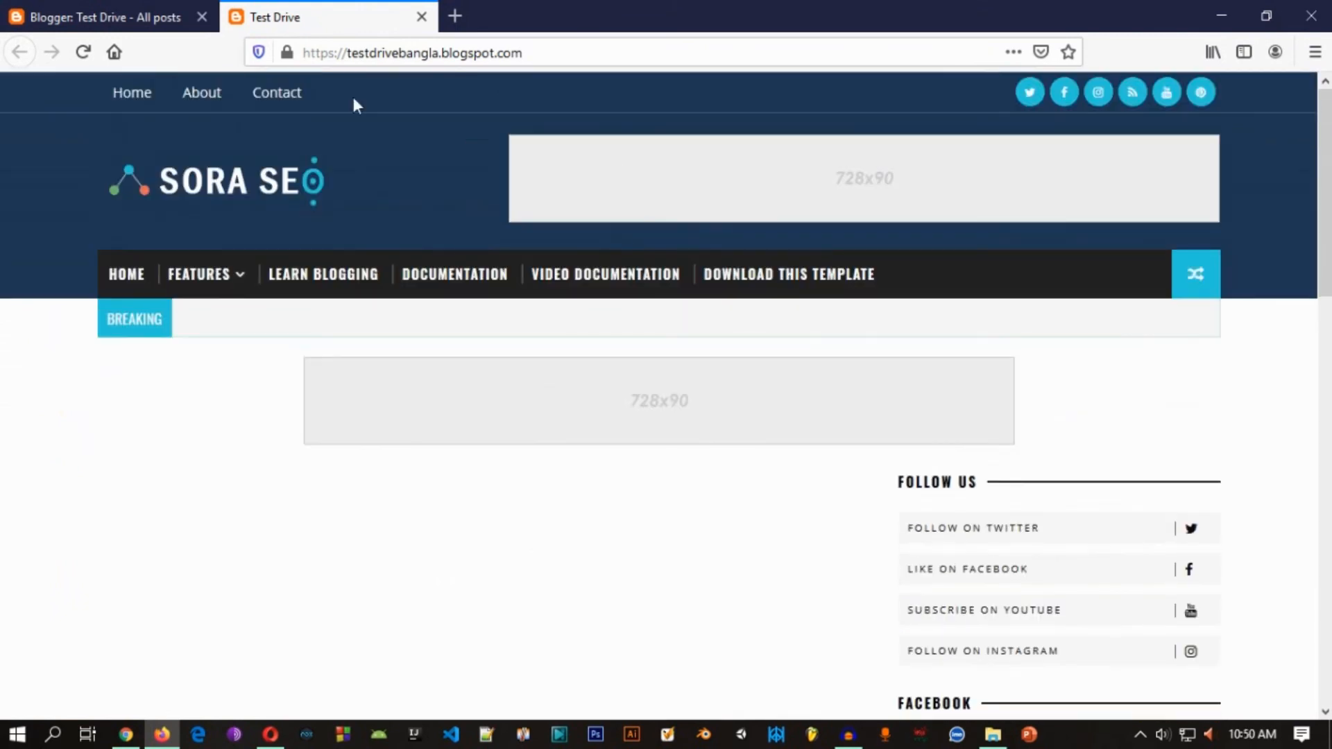